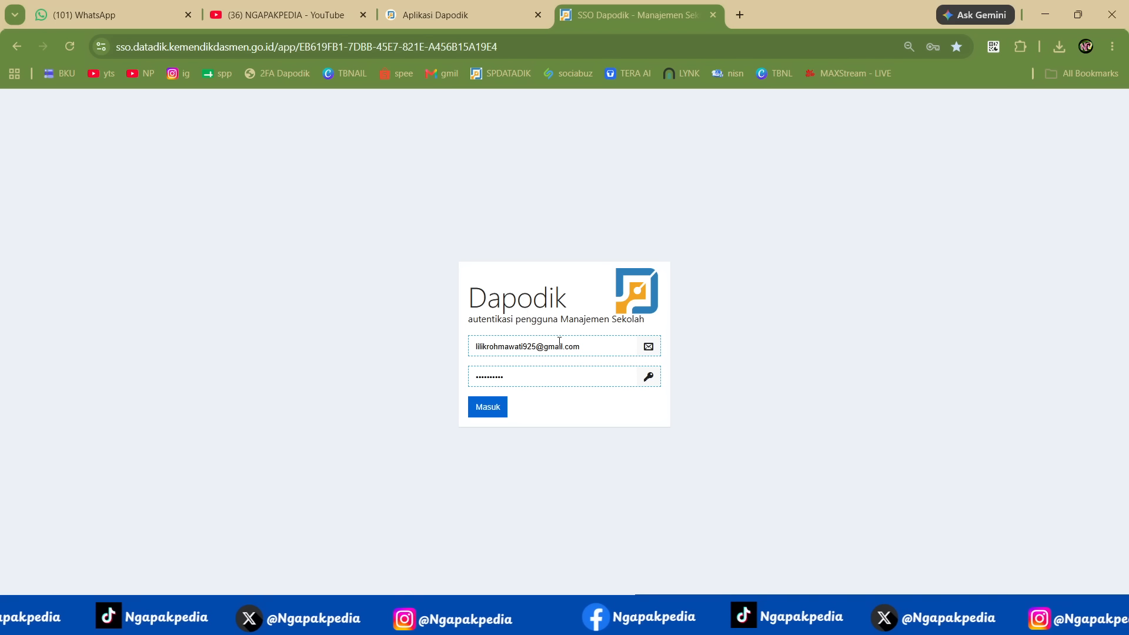
Submit the filled-in account credentials on the Dapodik sign-in form
click(501, 417)
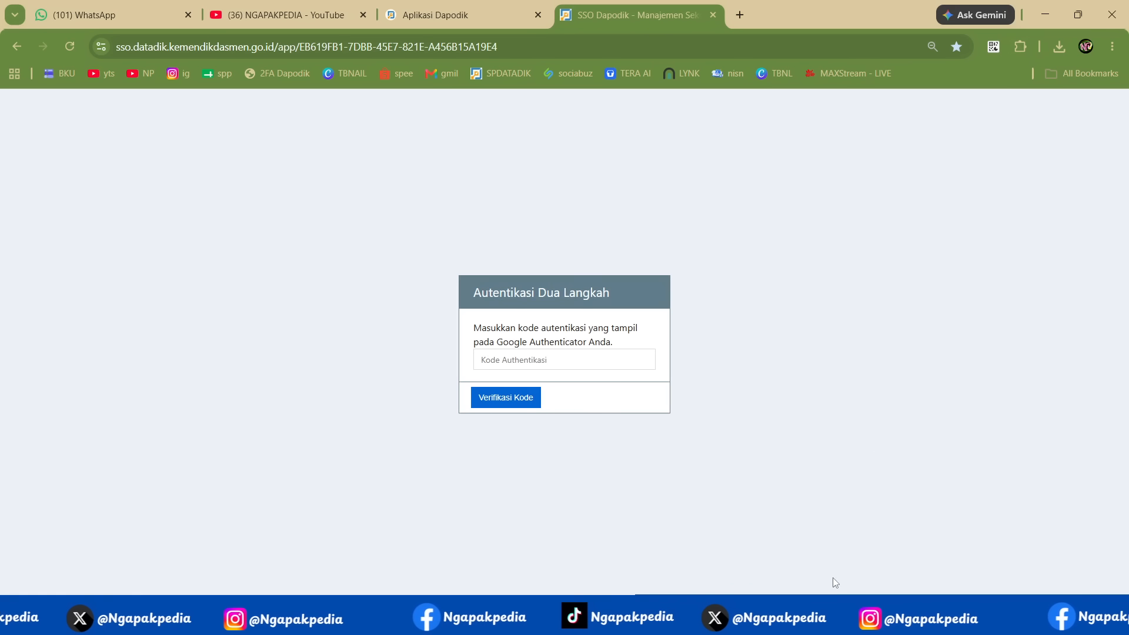
Switch to the Notepad notes, add the bullet "login spdatadik pakai akun ks" under PRAKTIKAN and start another bullet
click(815, 616)
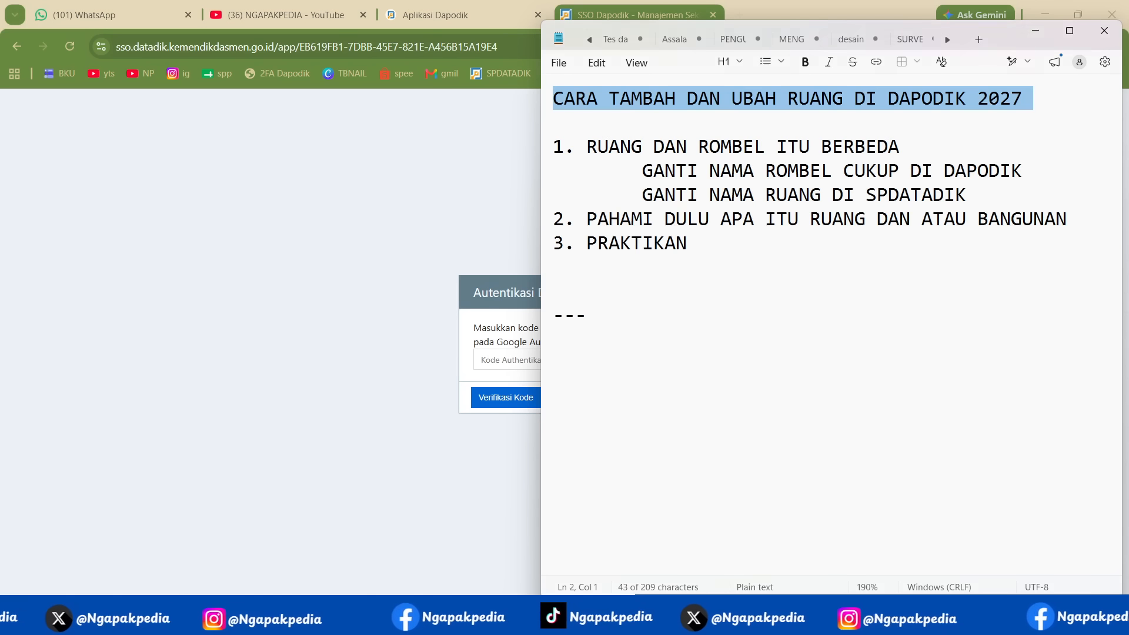
click(715, 242)
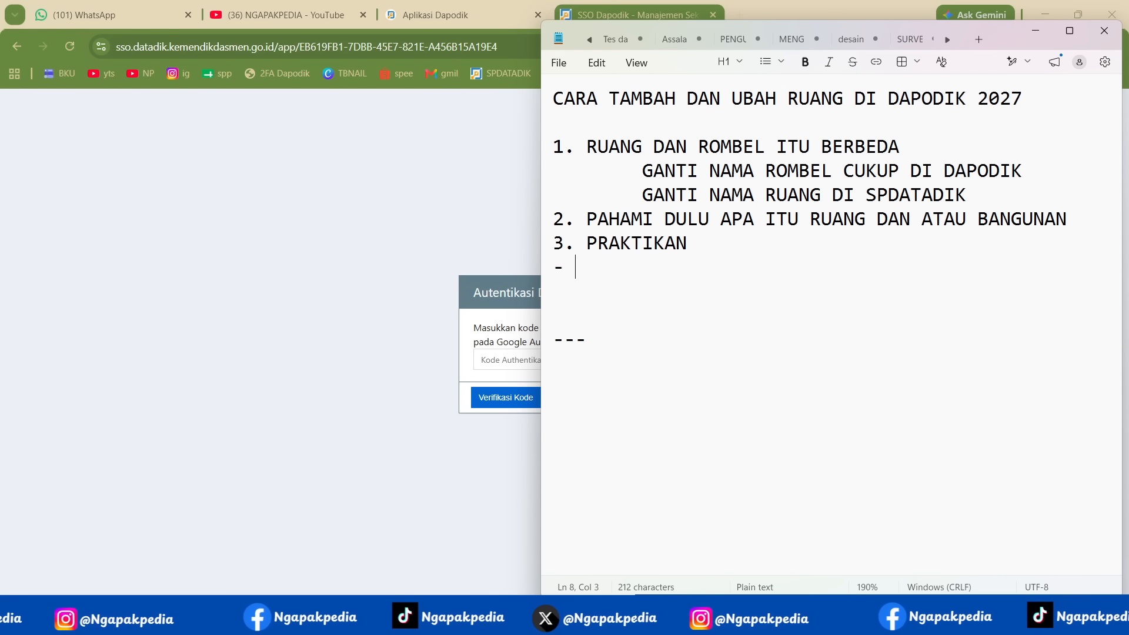
text(login spda)
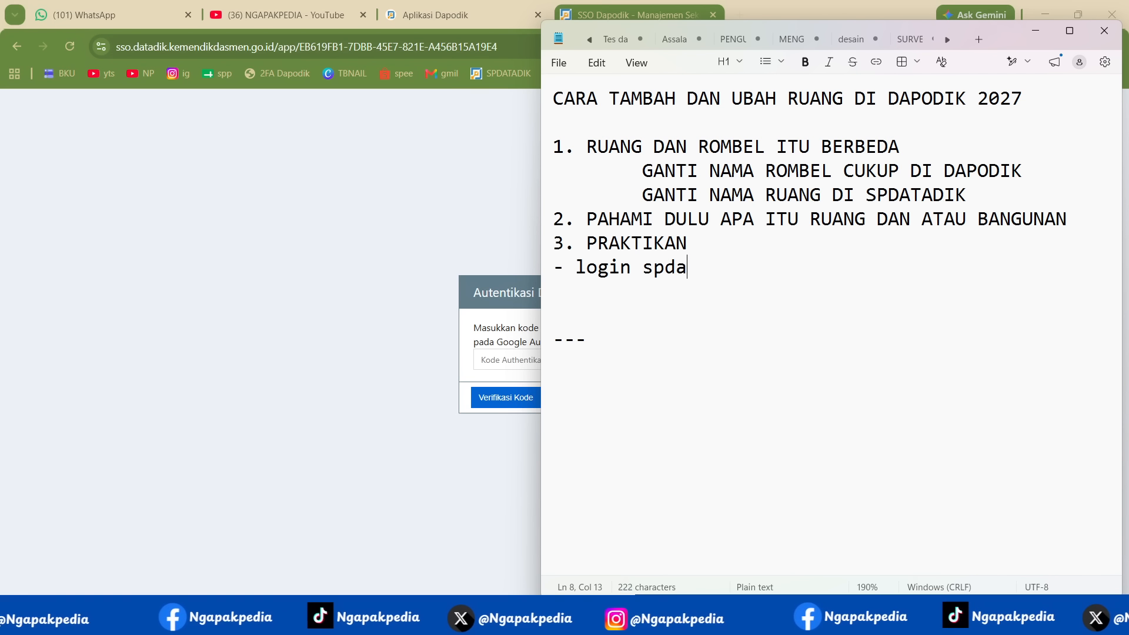
text(tadik pakai aku)
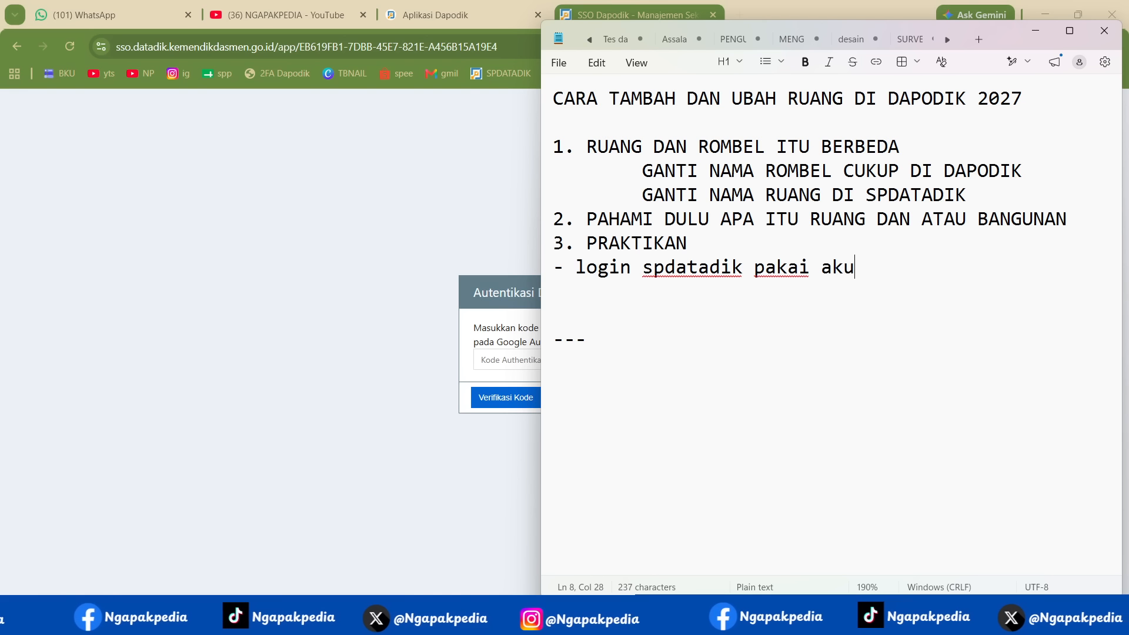
text(n ks)
key(Return)
text(-)
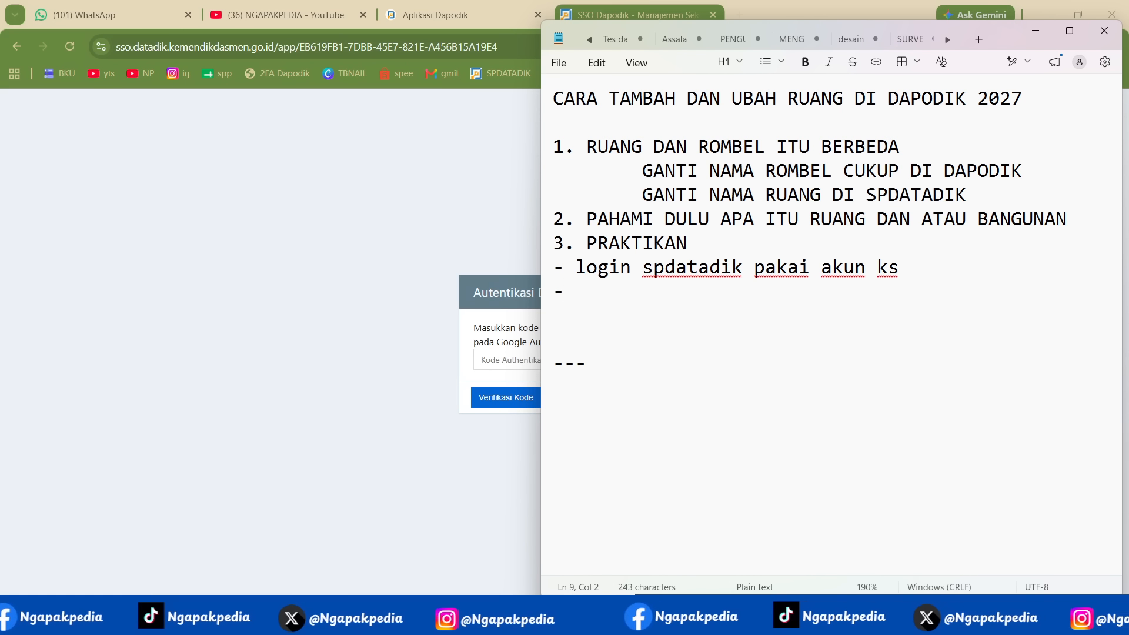
text( kli)
key(BackSpace)
key(BackSpace)
key(BackSpace)
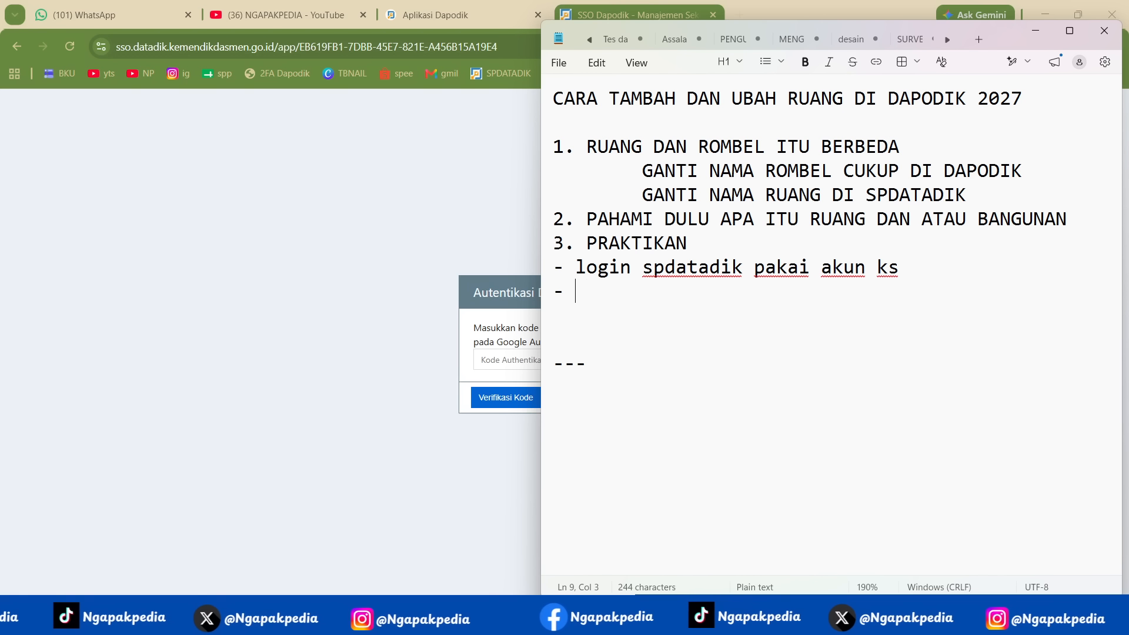
Back in the browser, verify with the account's authenticator code and sign in as Kepala Sekolah of SD NEGERI RANDUSONGO 3
click(369, 203)
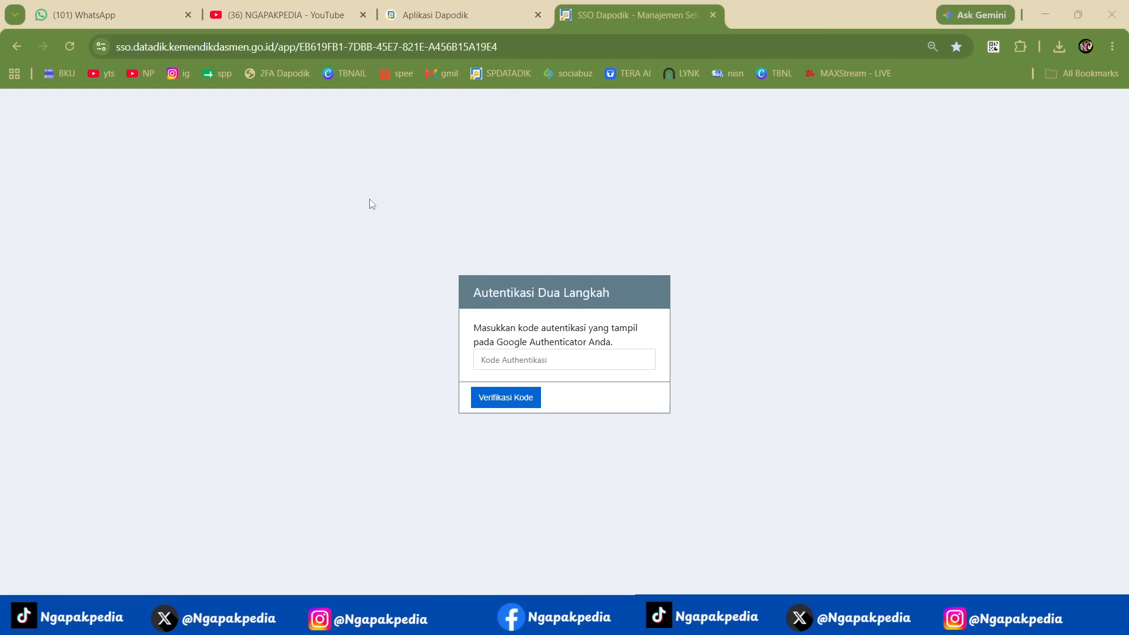
click(993, 46)
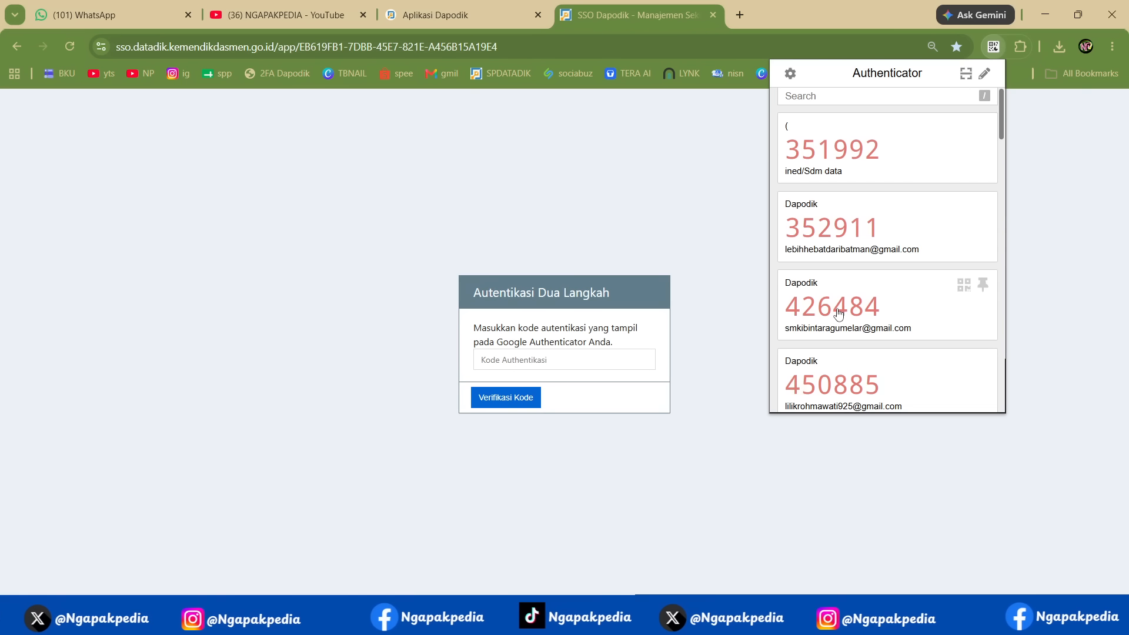
click(833, 385)
click(520, 396)
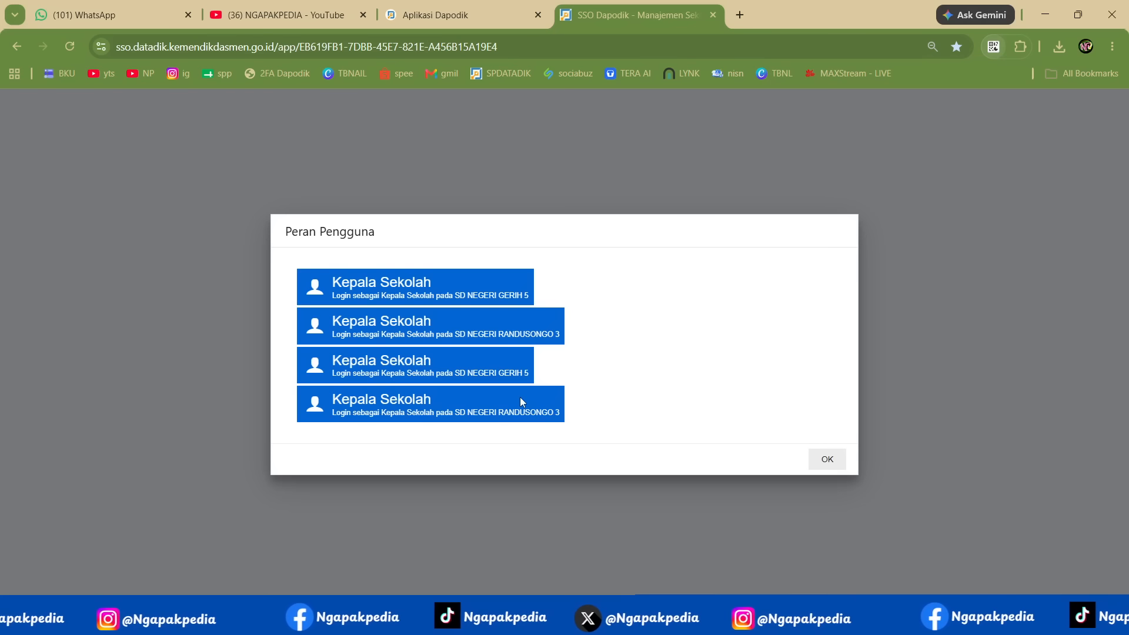
click(480, 333)
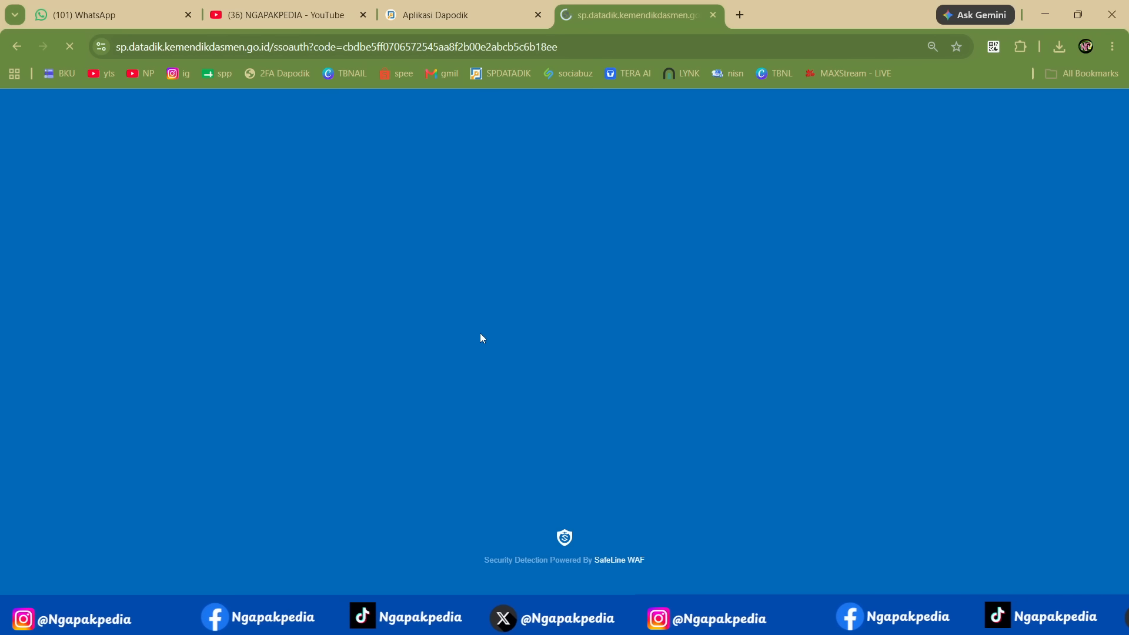
drag(456, 290, 655, 295)
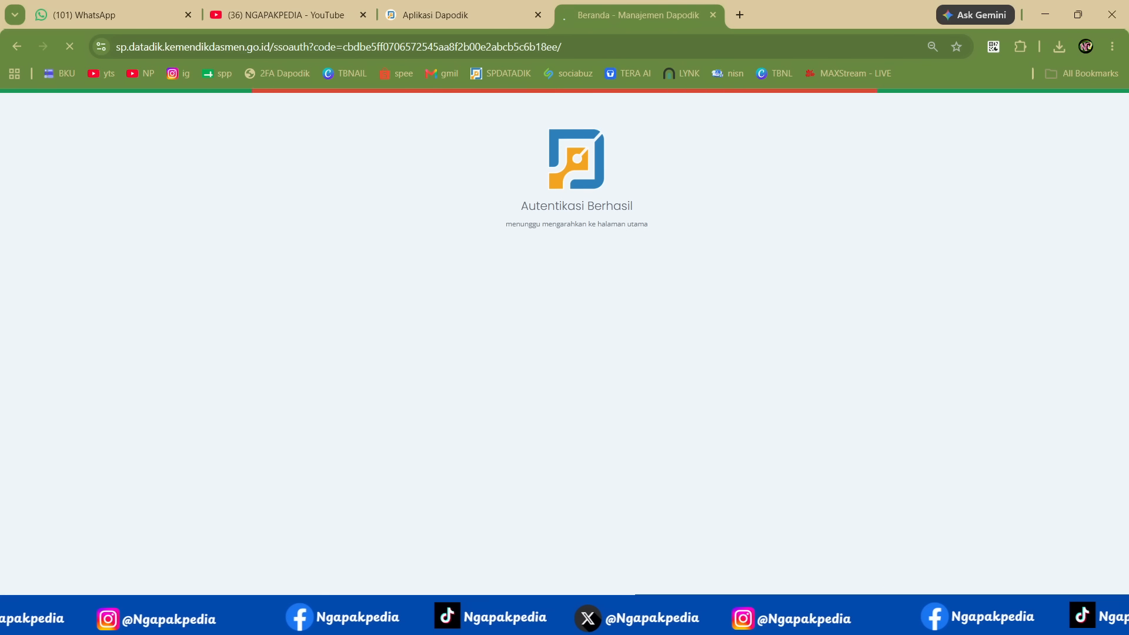
click(771, 620)
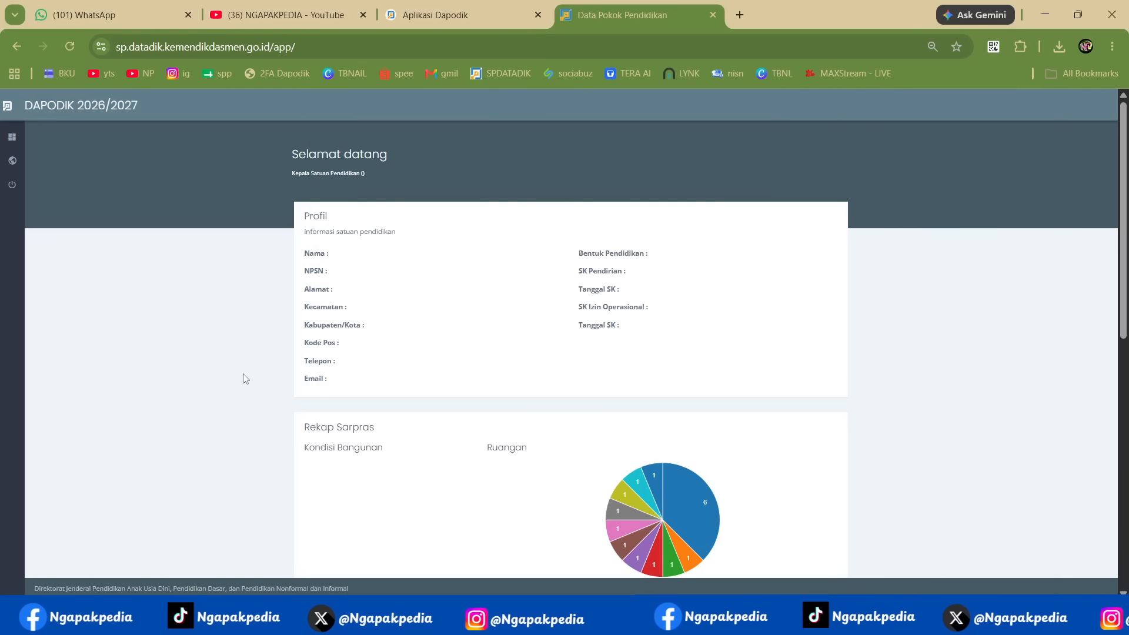
click(244, 378)
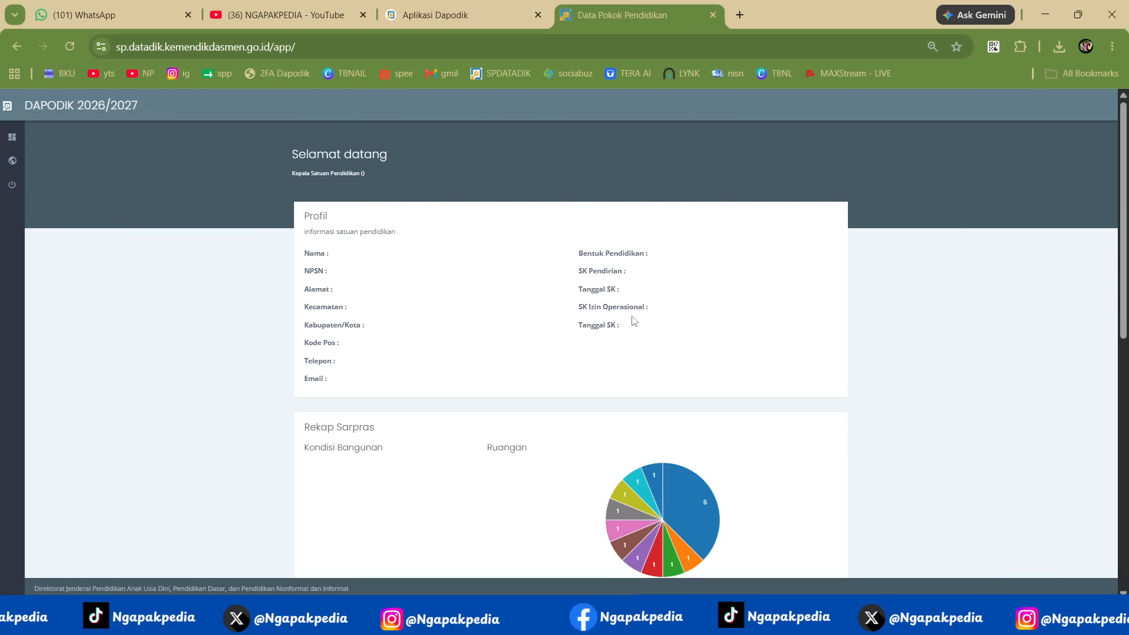
mouse_move(6, 160)
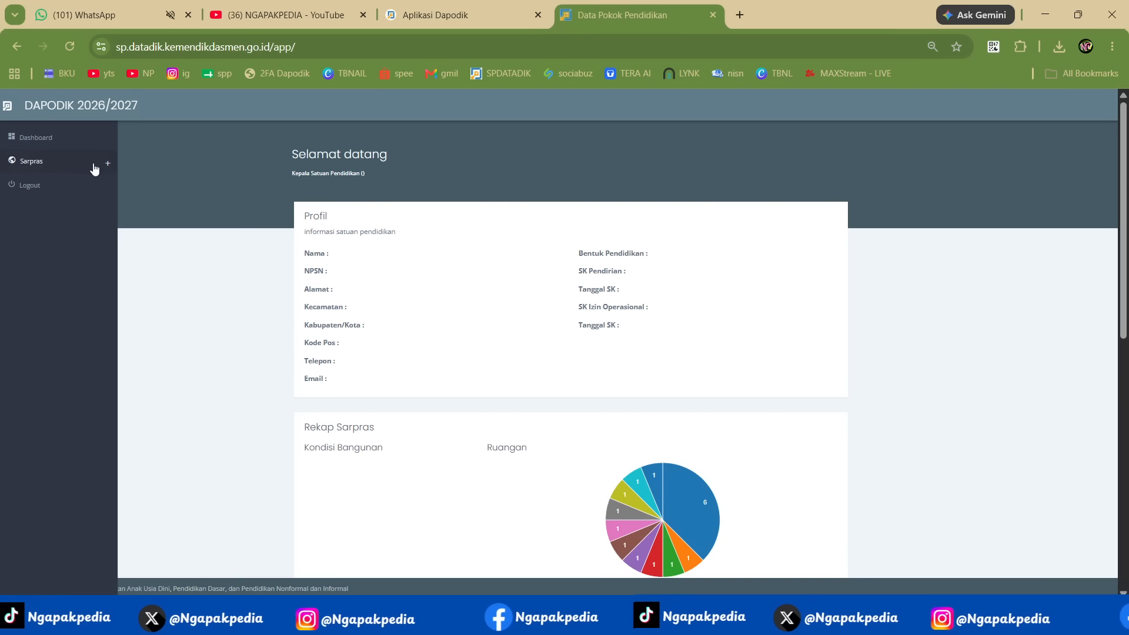
key(ctrl+plus)
key(ctrl+plus)
key(ctrl+plus)
key(ctrl+plus)
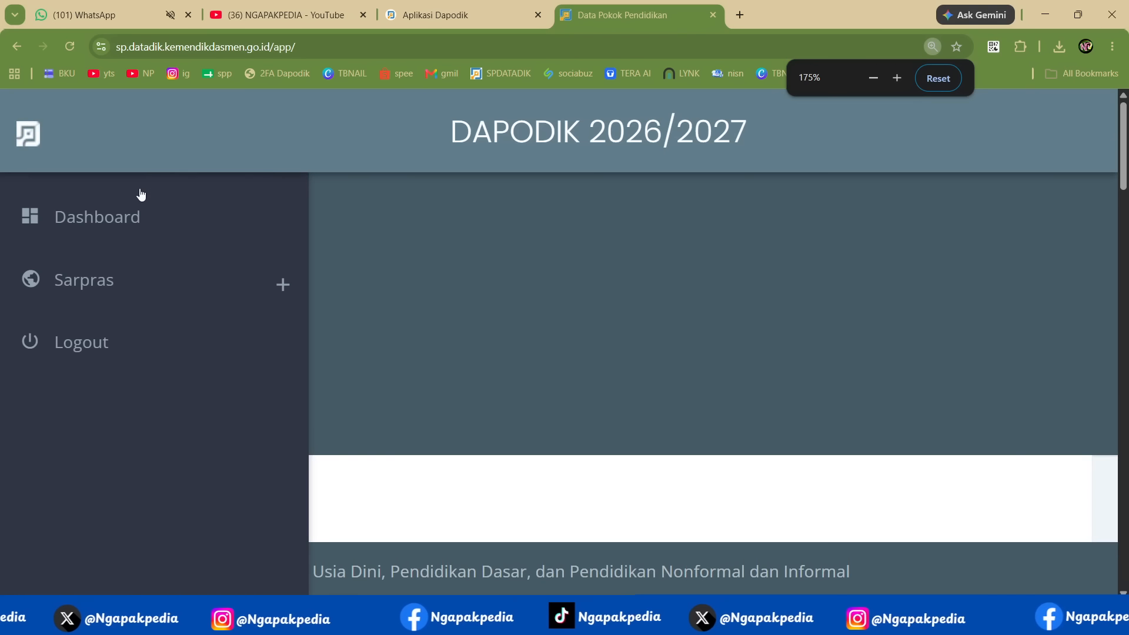
key(ctrl+minus)
key(ctrl+minus)
key(ctrl+minus)
key(ctrl+minus)
key(ctrl+minus)
key(ctrl+minus)
key(ctrl+minus)
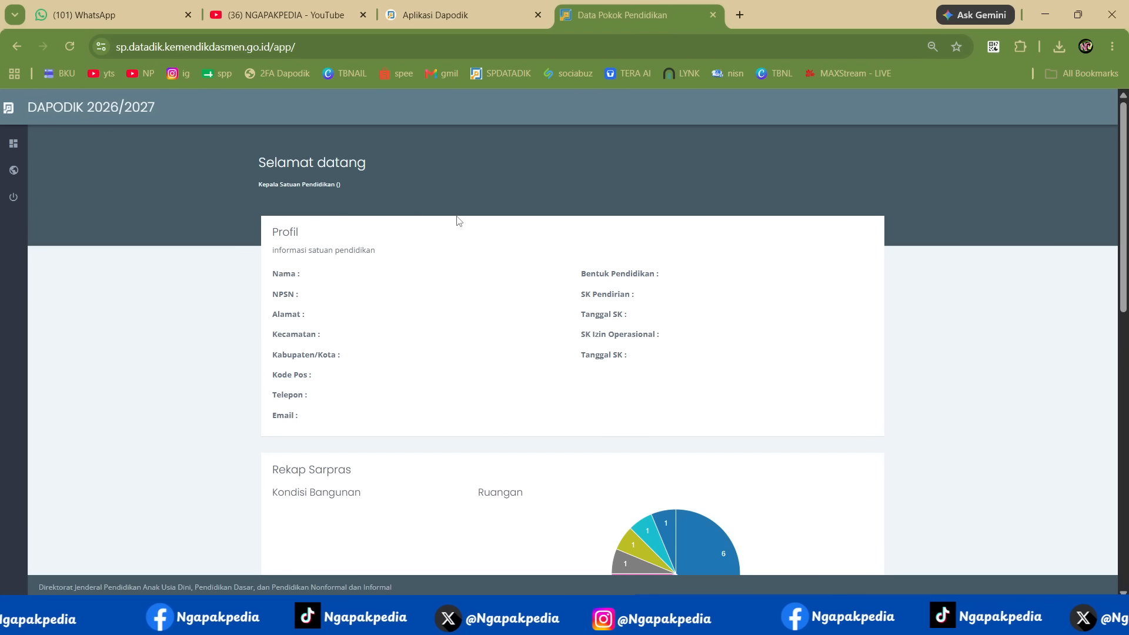
key(ctrl+minus)
key(ctrl+minus)
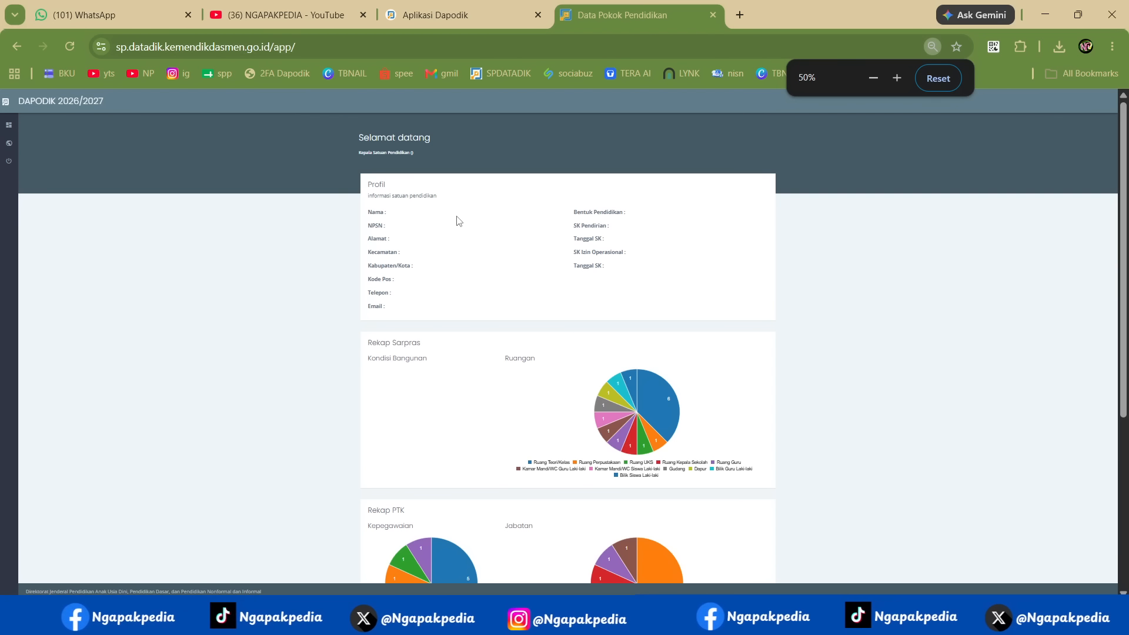
key(ctrl+plus)
key(ctrl+plus)
key(ctrl+plus)
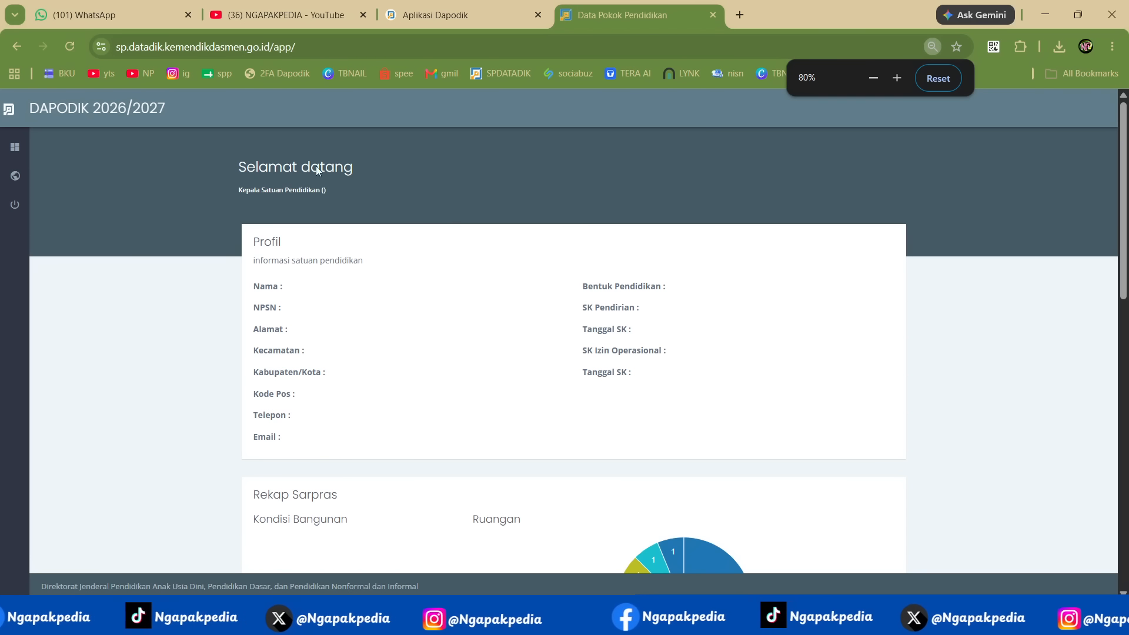
Open the Pengajuan page in the Sarpras section
click(53, 179)
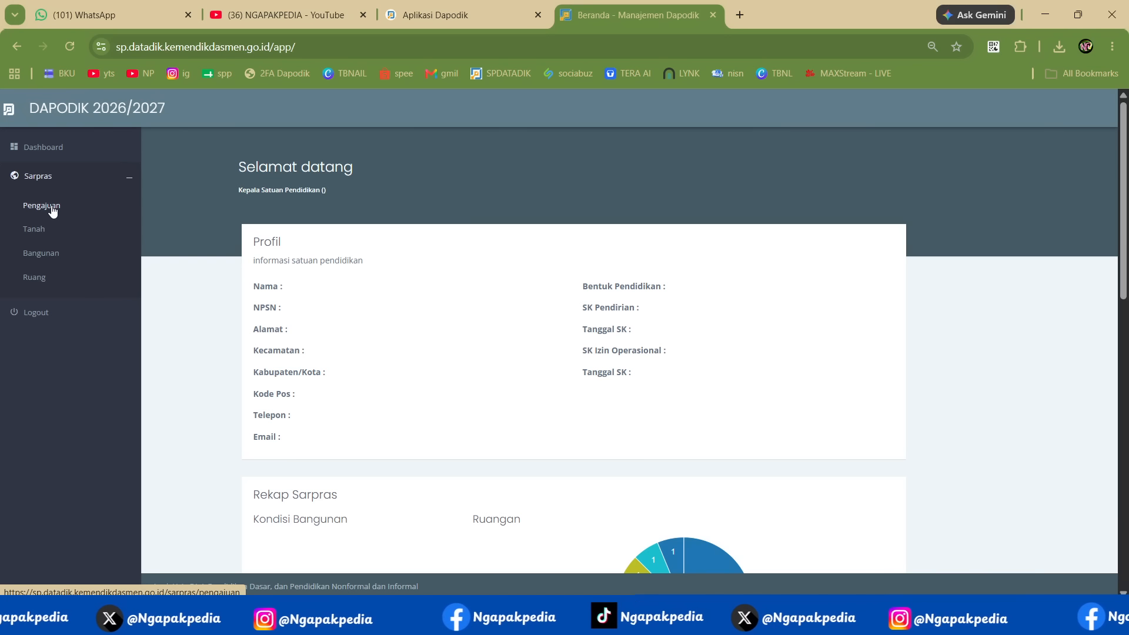
click(53, 209)
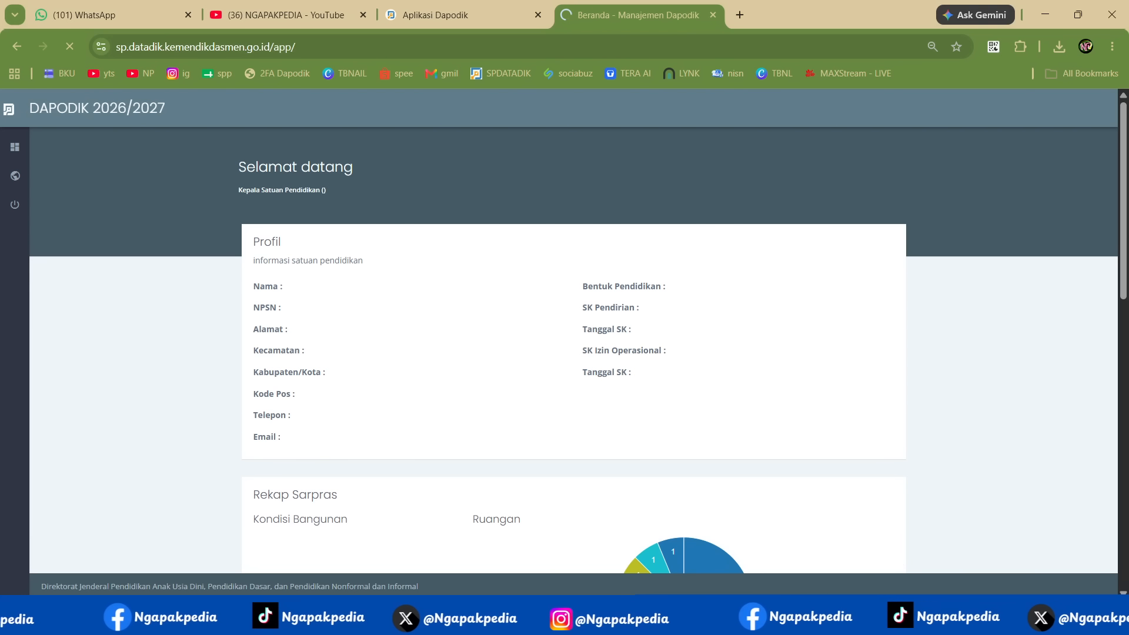
key(alt+Tab)
click(1017, 466)
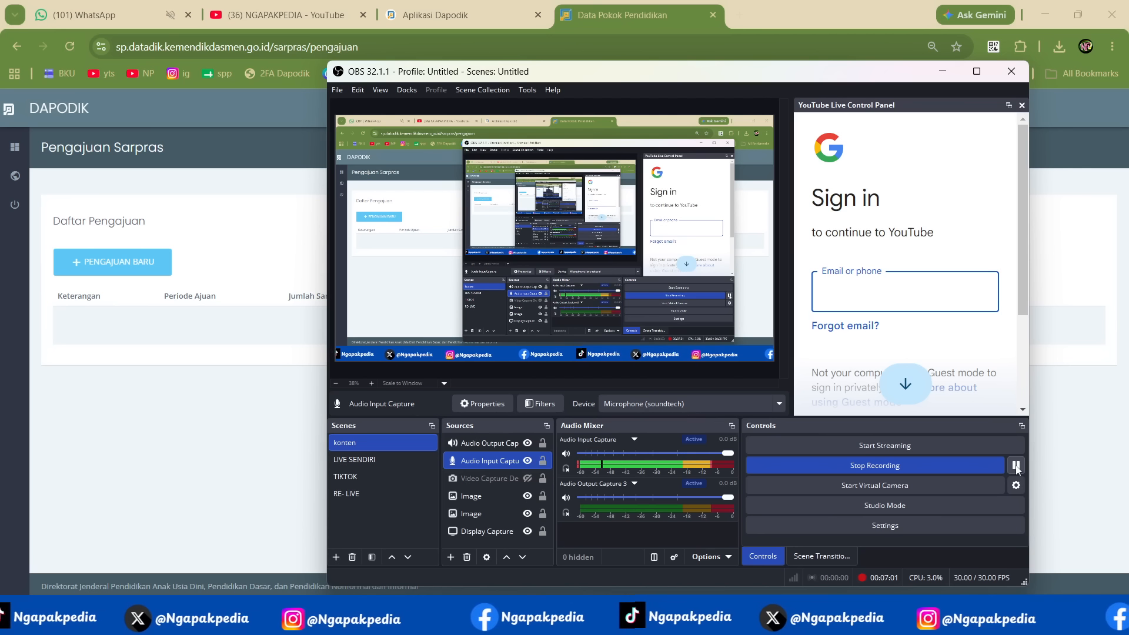
click(272, 450)
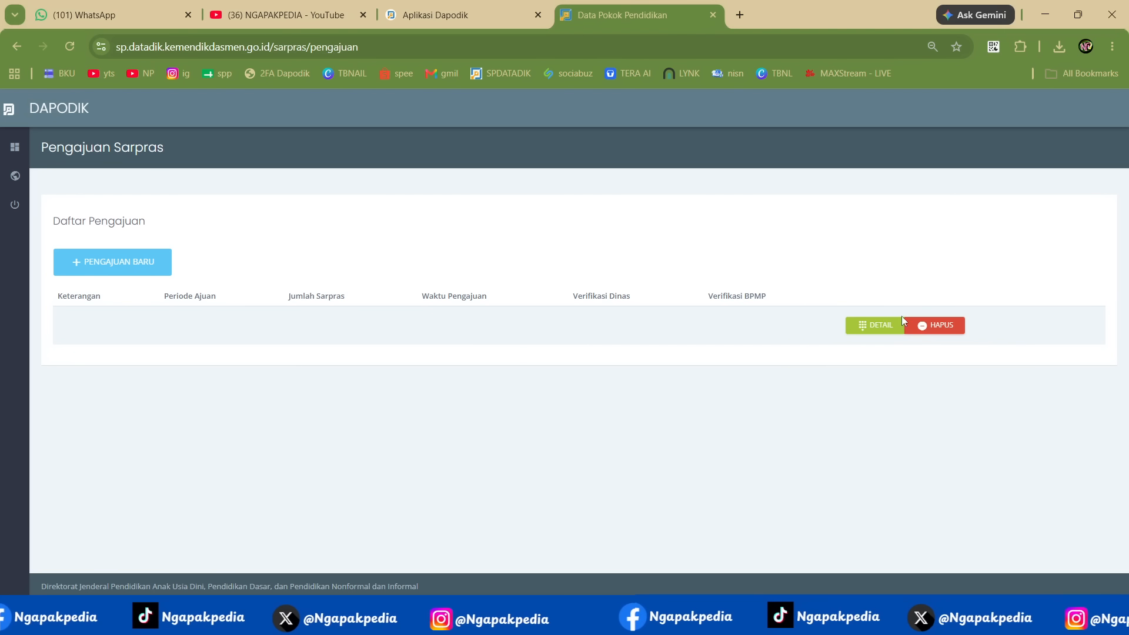
Delete the existing submission from the Daftar Pengajuan list and confirm the deletion
click(940, 330)
click(553, 397)
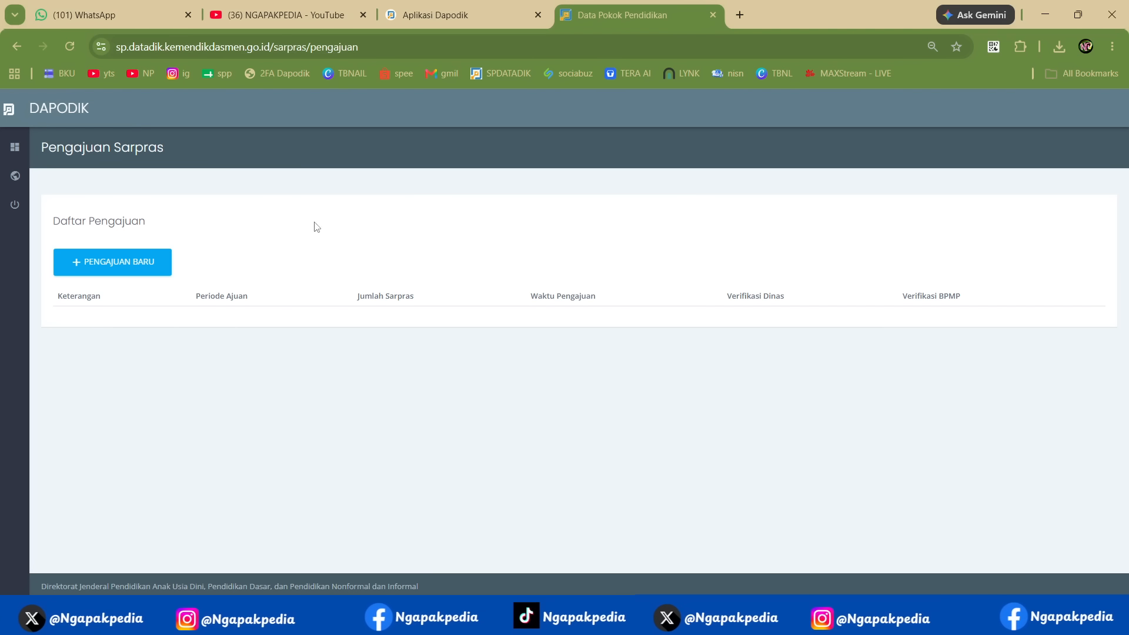
Create and save a new submission with the Keterangan "PERBAIKAN SARPRAS"
click(118, 266)
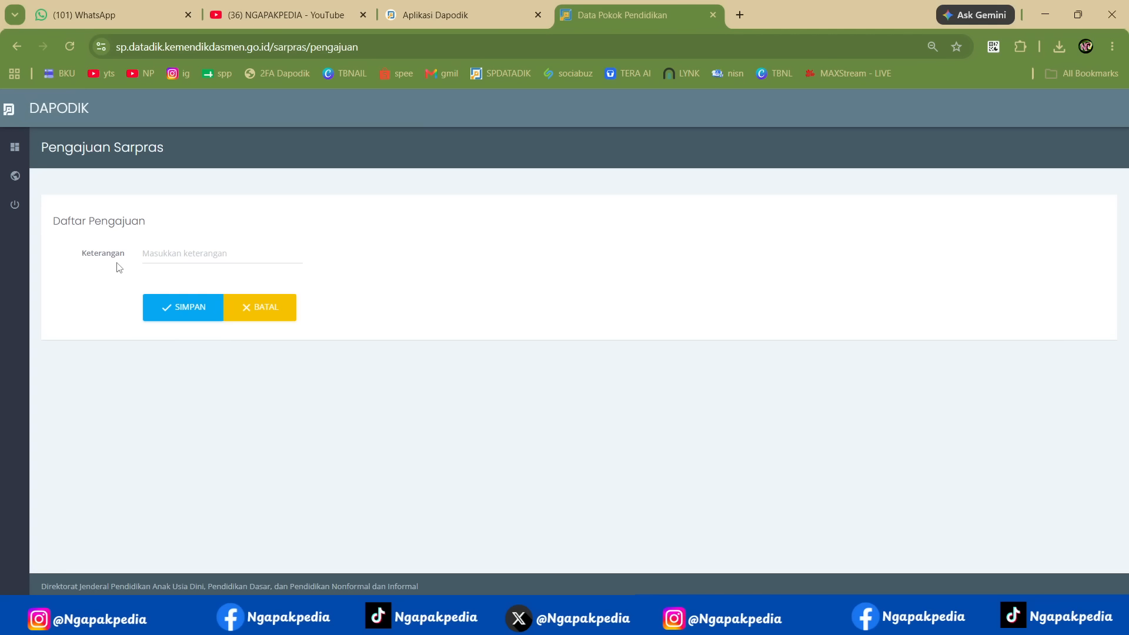
click(193, 253)
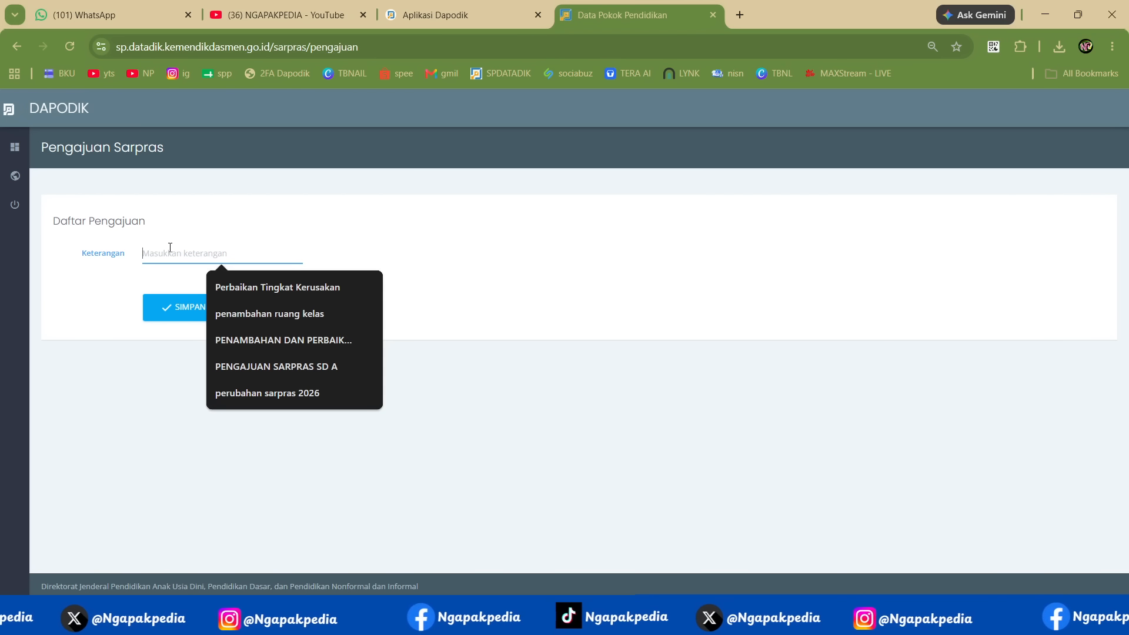
text(PERBAI)
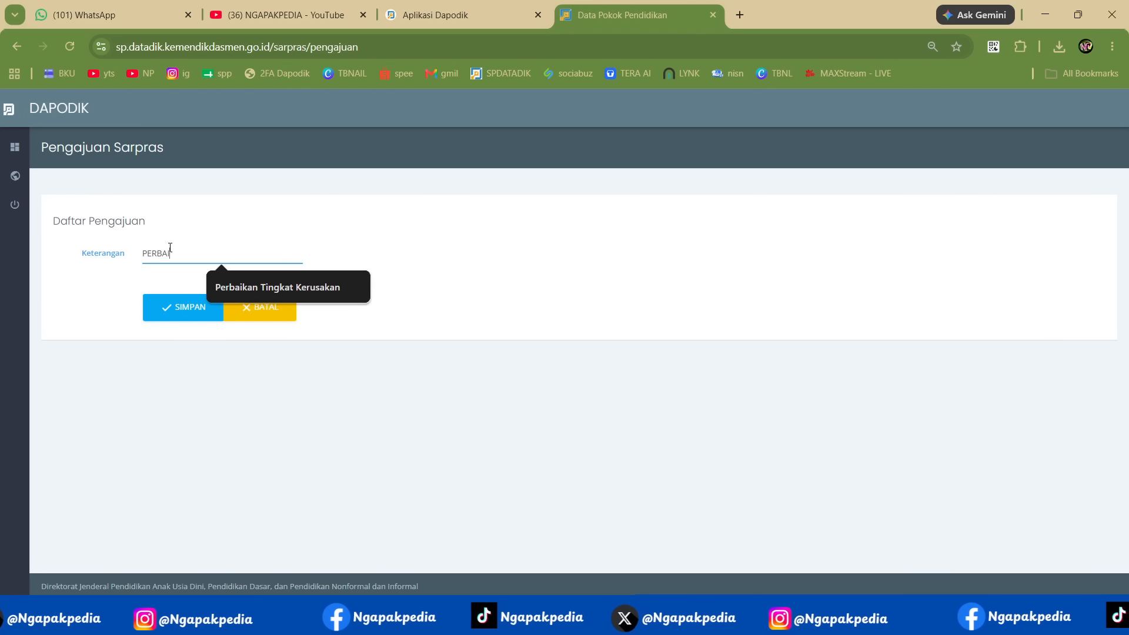
text(KAN SARPRAS)
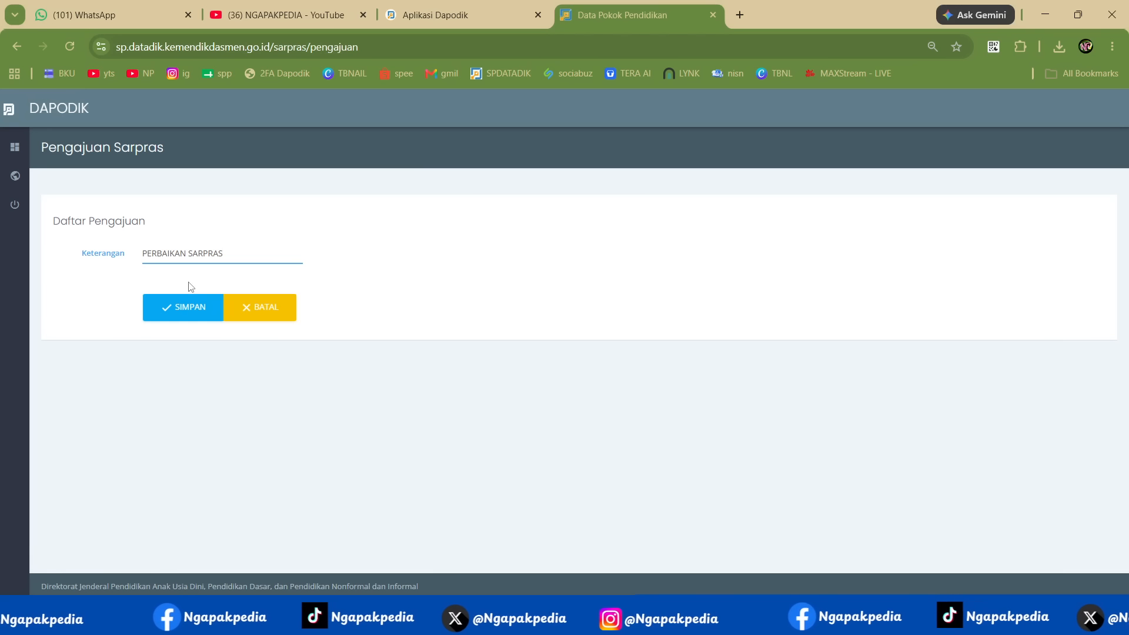
click(184, 311)
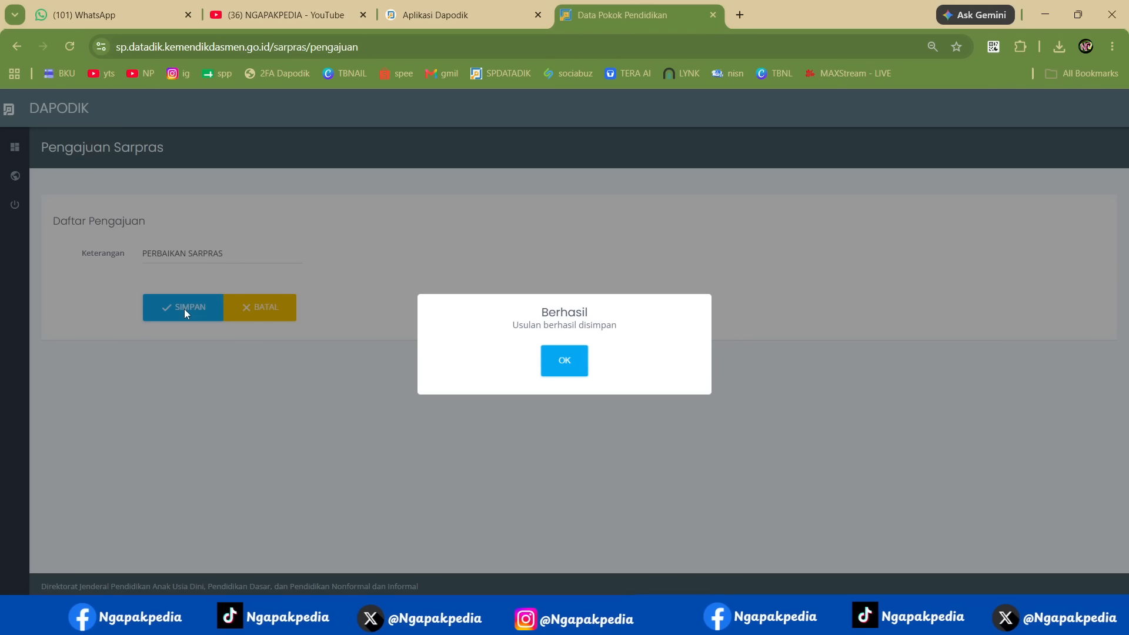
click(573, 363)
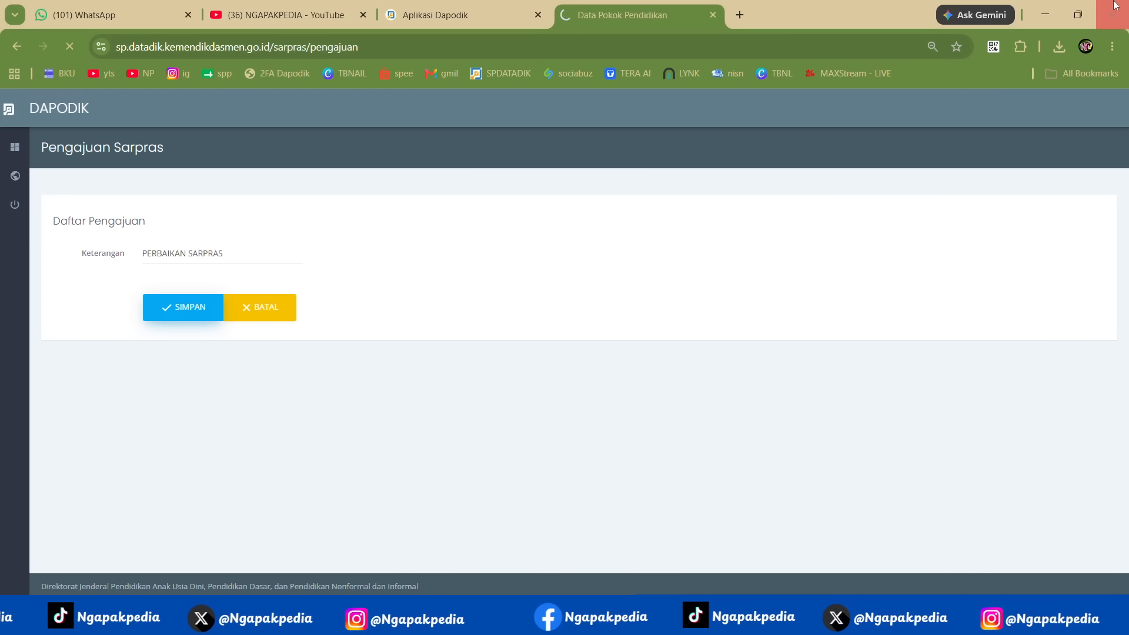
Arrange the browser and the Notepad notes side by side, with the notes narrowed and their text zoomed to 110%
click(1087, 13)
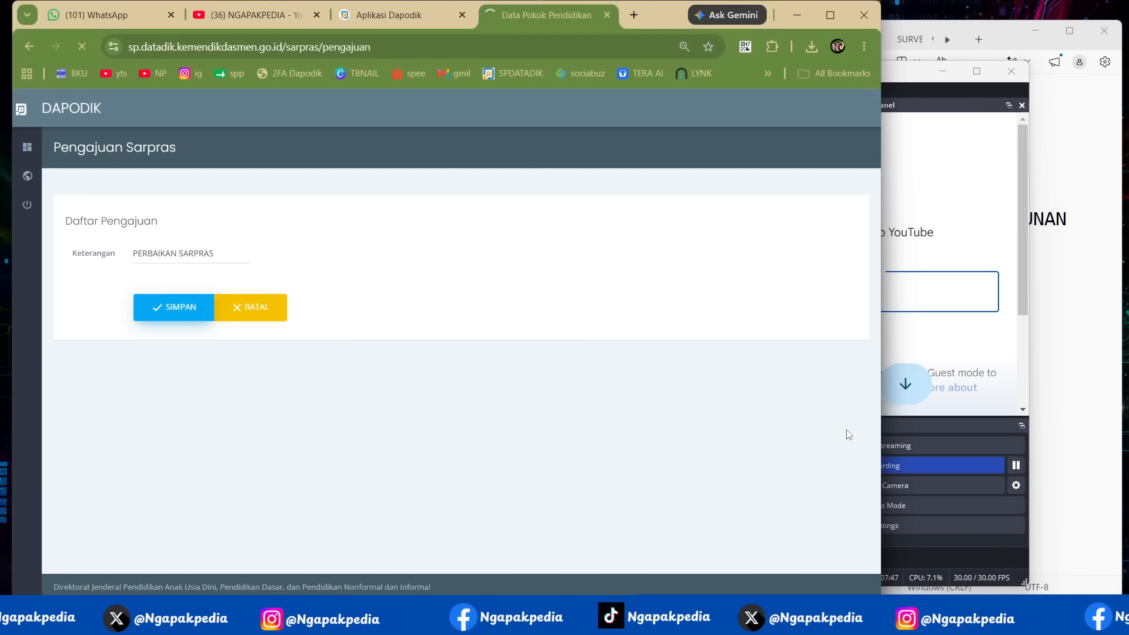
click(841, 617)
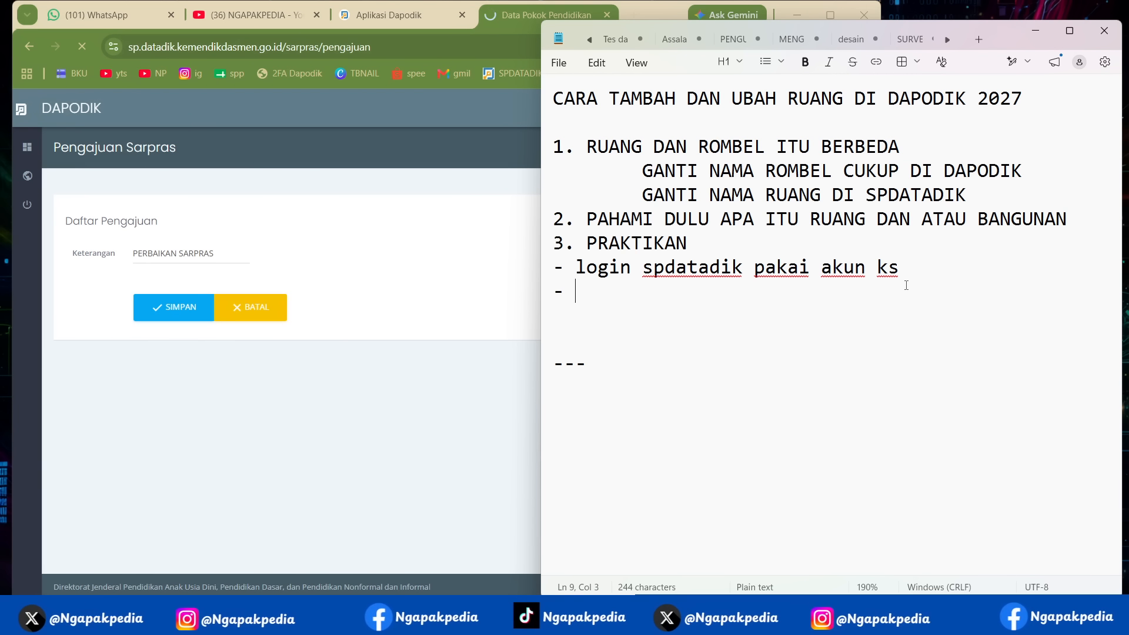
ctrl+scroll(906, 284, down, 8)
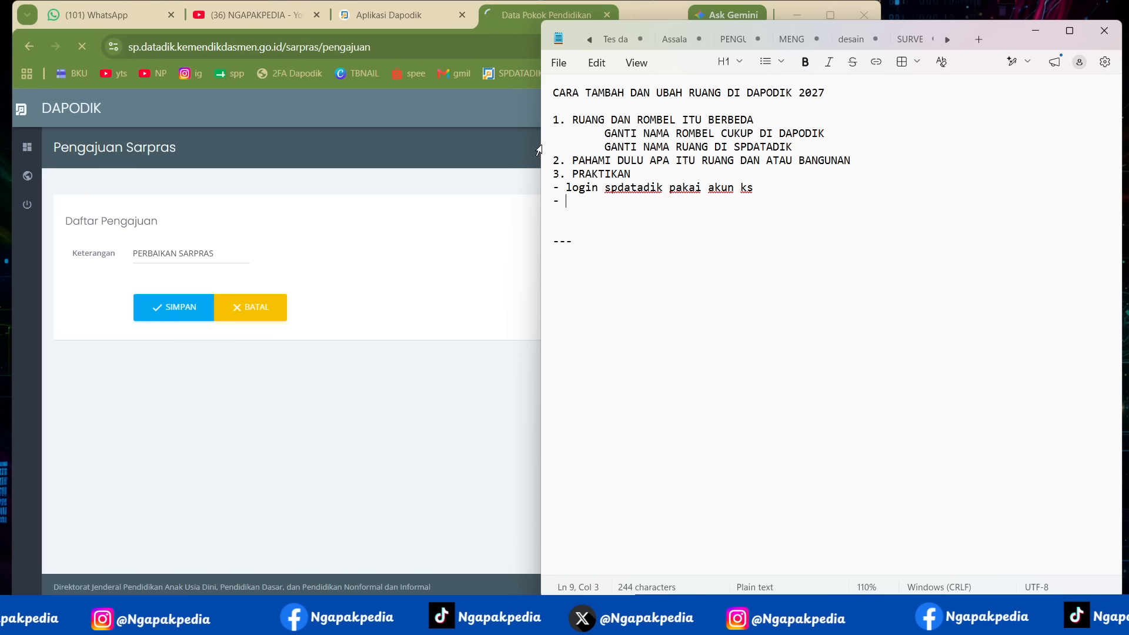
drag(538, 150, 877, 150)
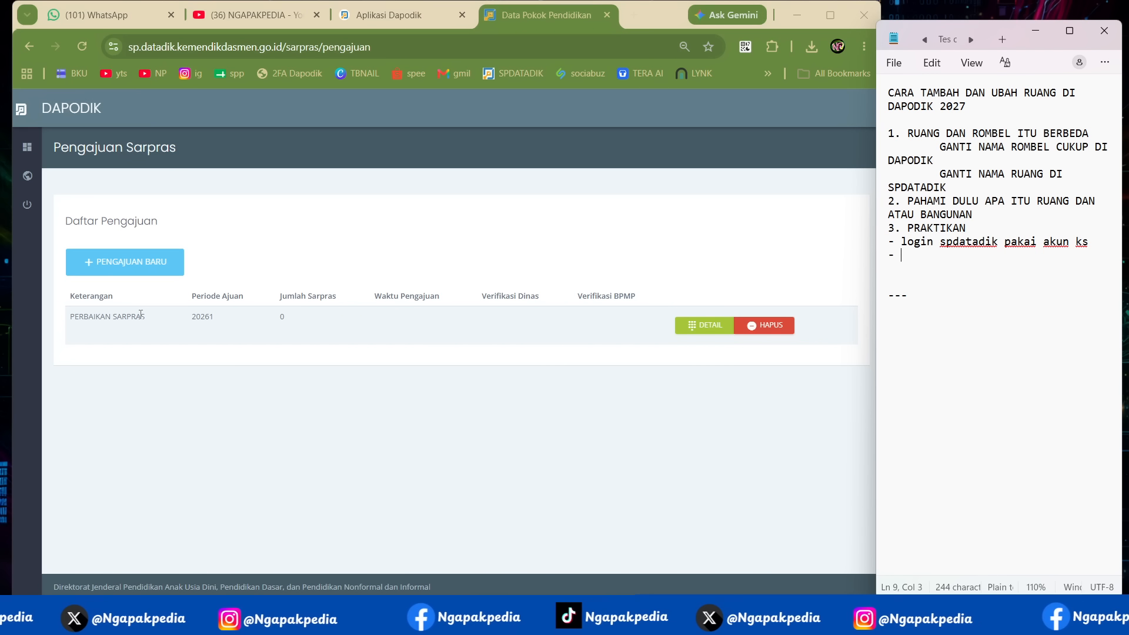
drag(85, 319, 131, 315)
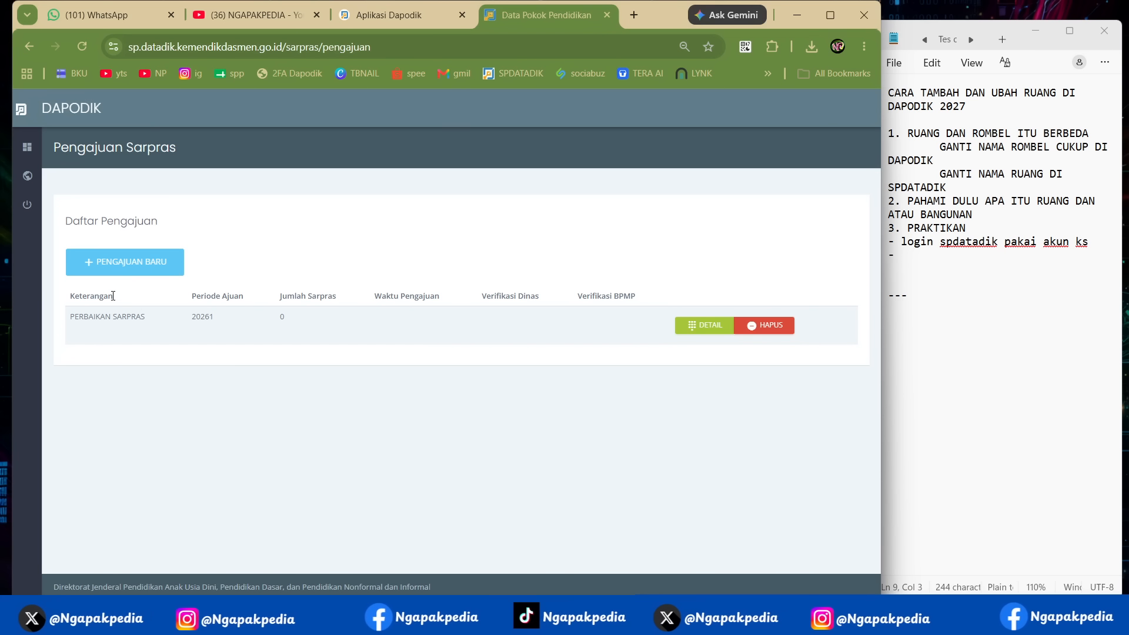
Open the Ruang page in the Sarpras section
mouse_move(37, 218)
click(62, 185)
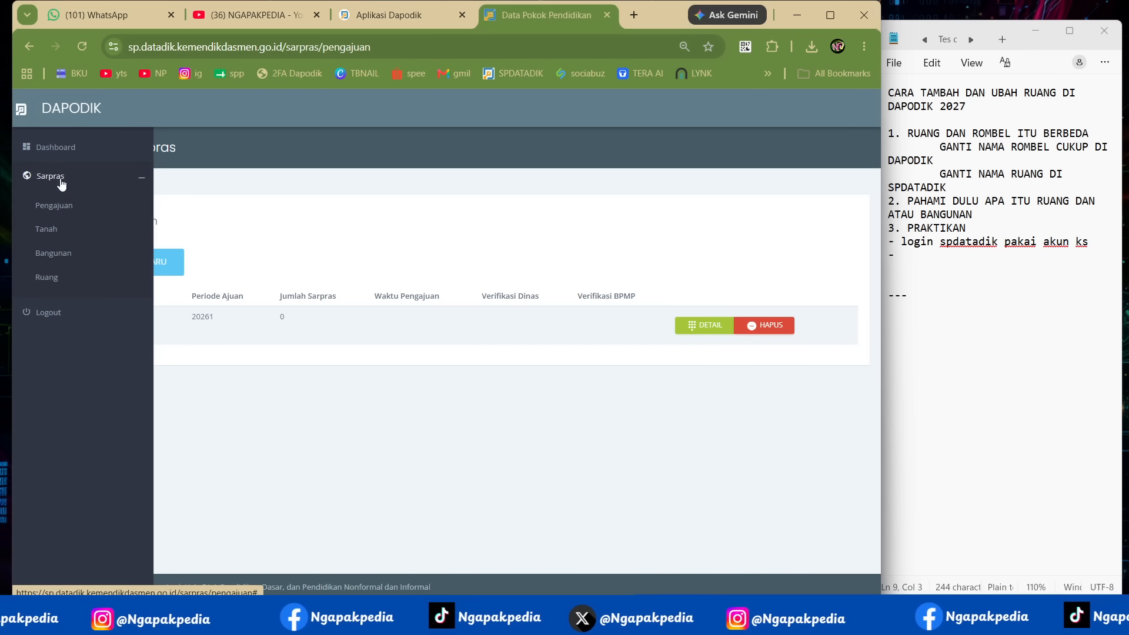
click(58, 280)
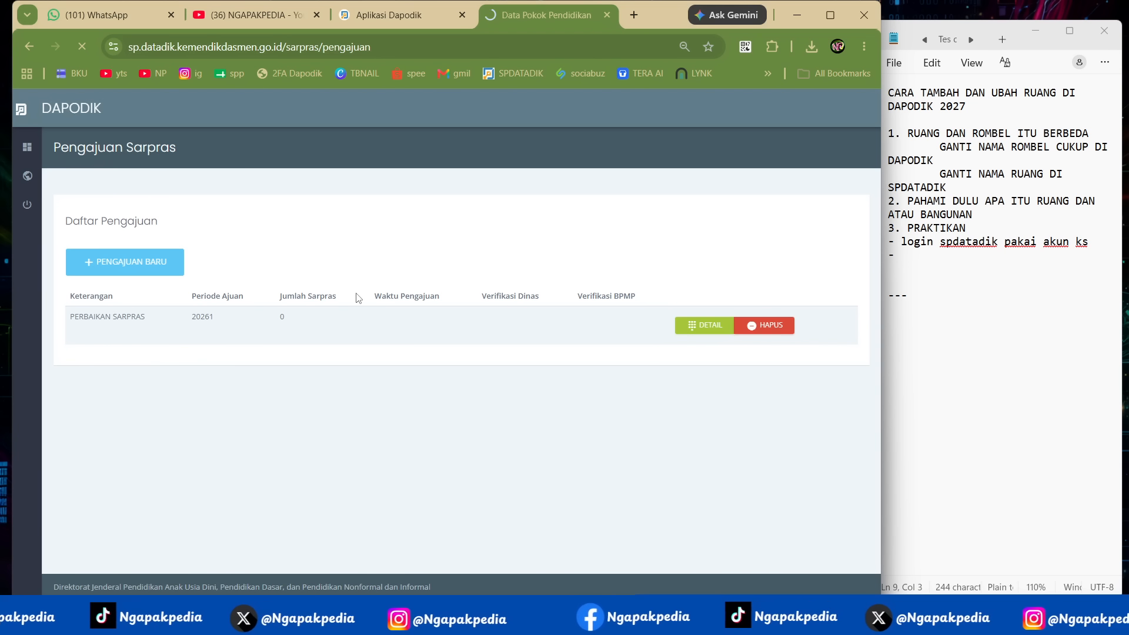
mouse_move(33, 225)
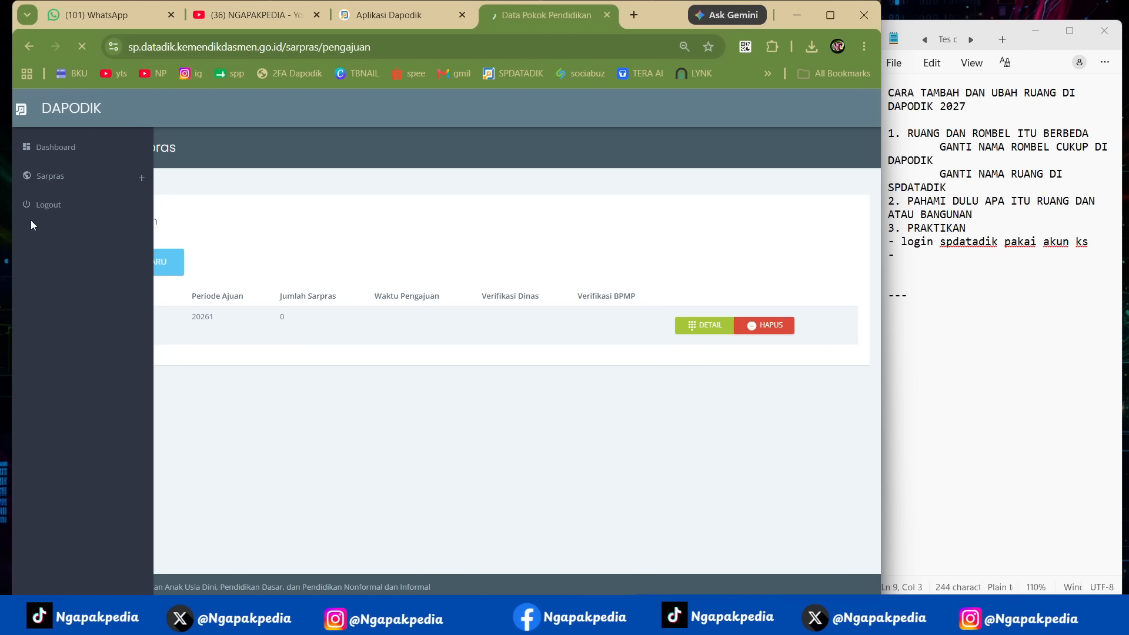
click(63, 180)
click(922, 265)
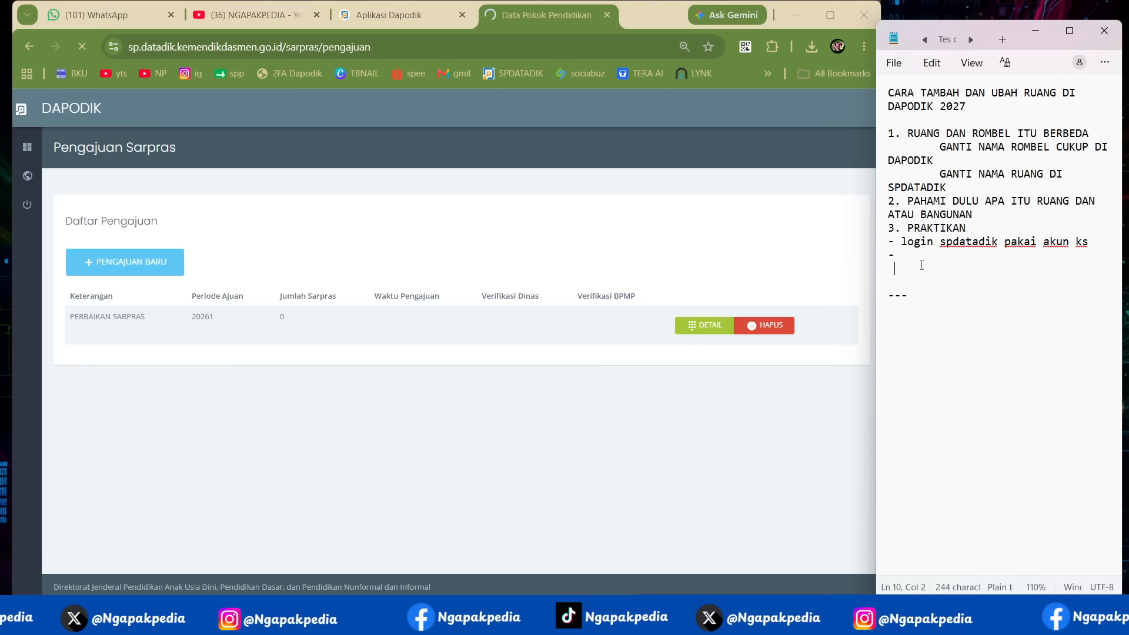
click(393, 265)
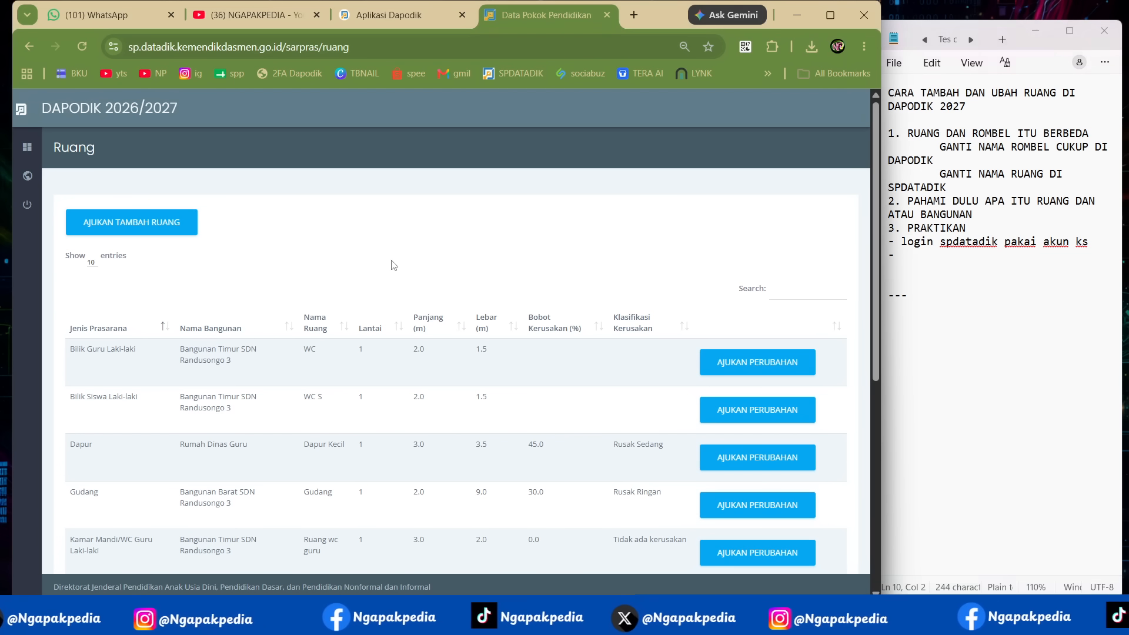
Start a new room proposal from the Ruang page, keeping PERBAIKAN SARPRAS as its Nama Ajuan
click(142, 229)
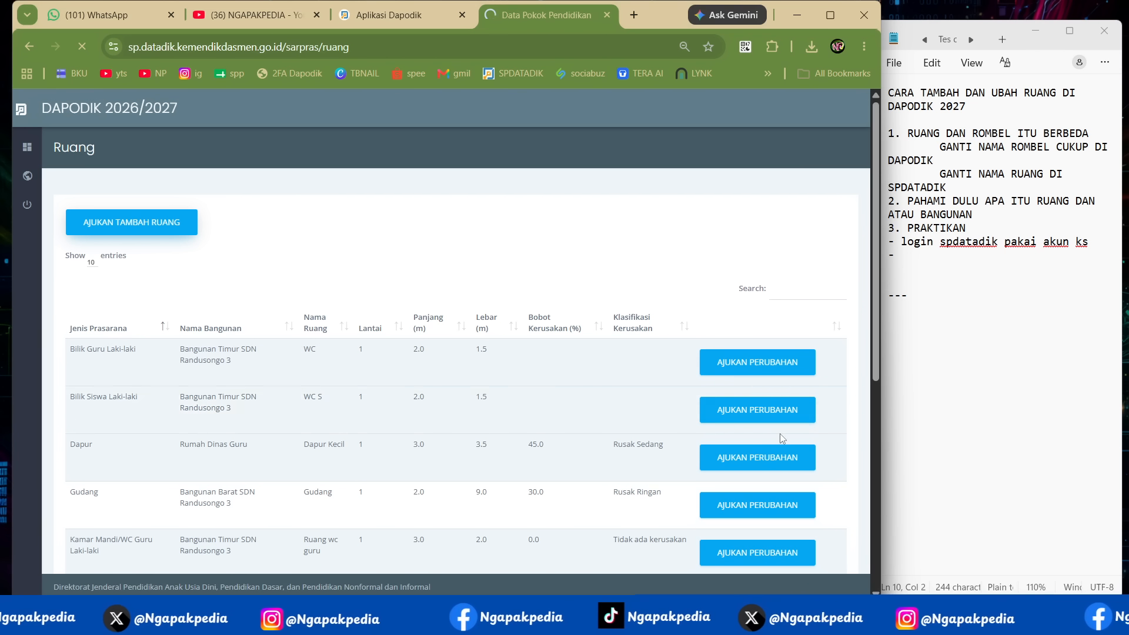
click(777, 618)
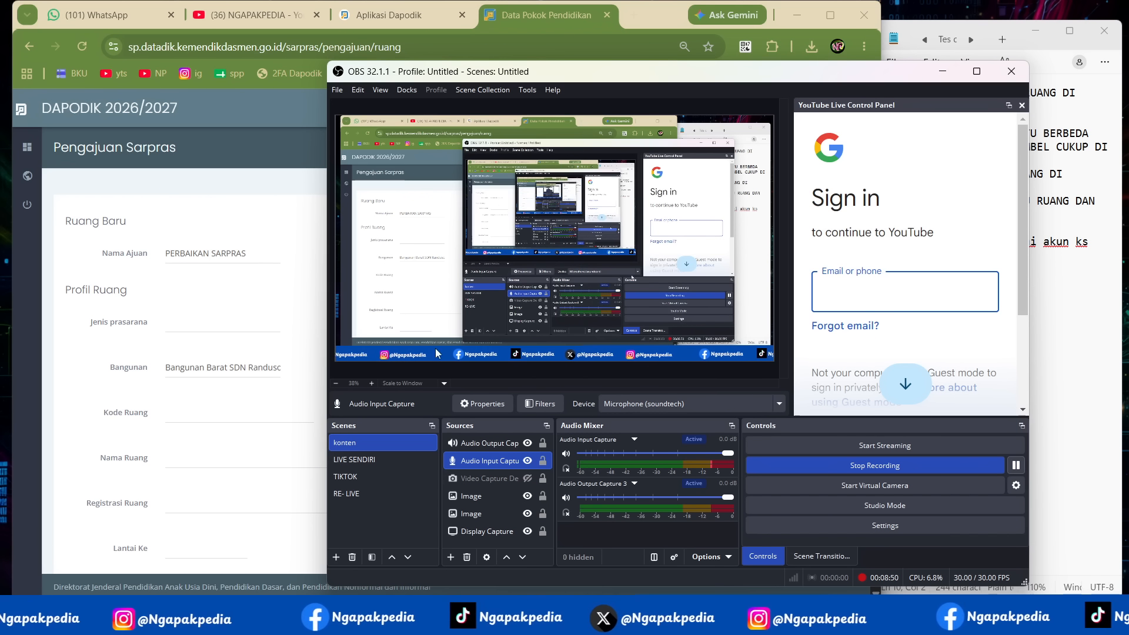
click(210, 297)
click(202, 256)
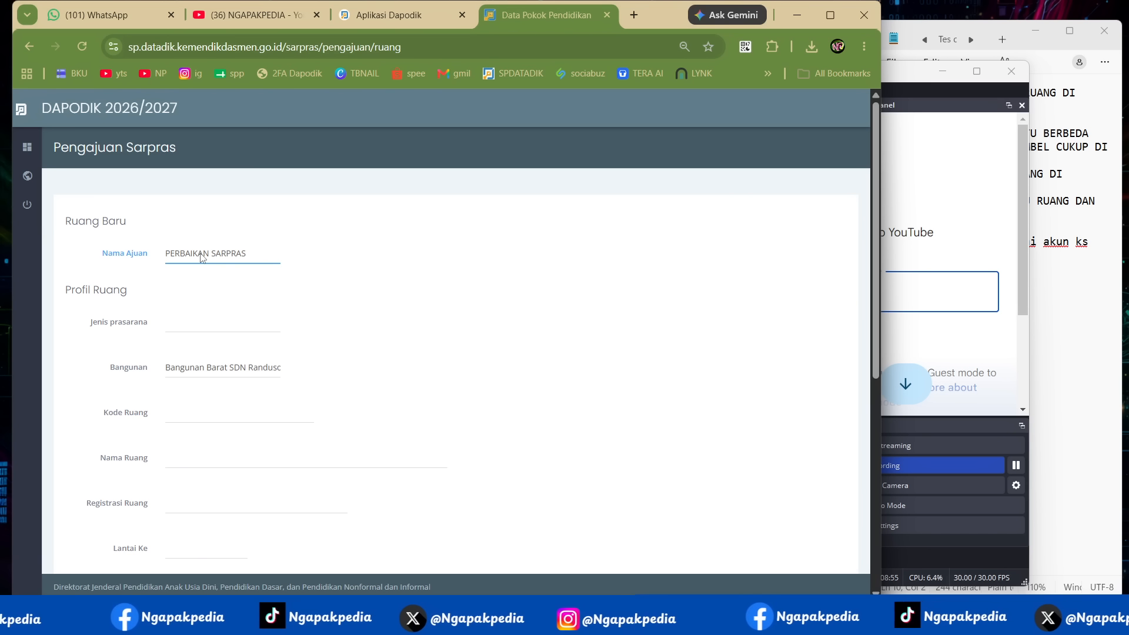
Try to choose a Jenis prasarana for the new room
click(181, 327)
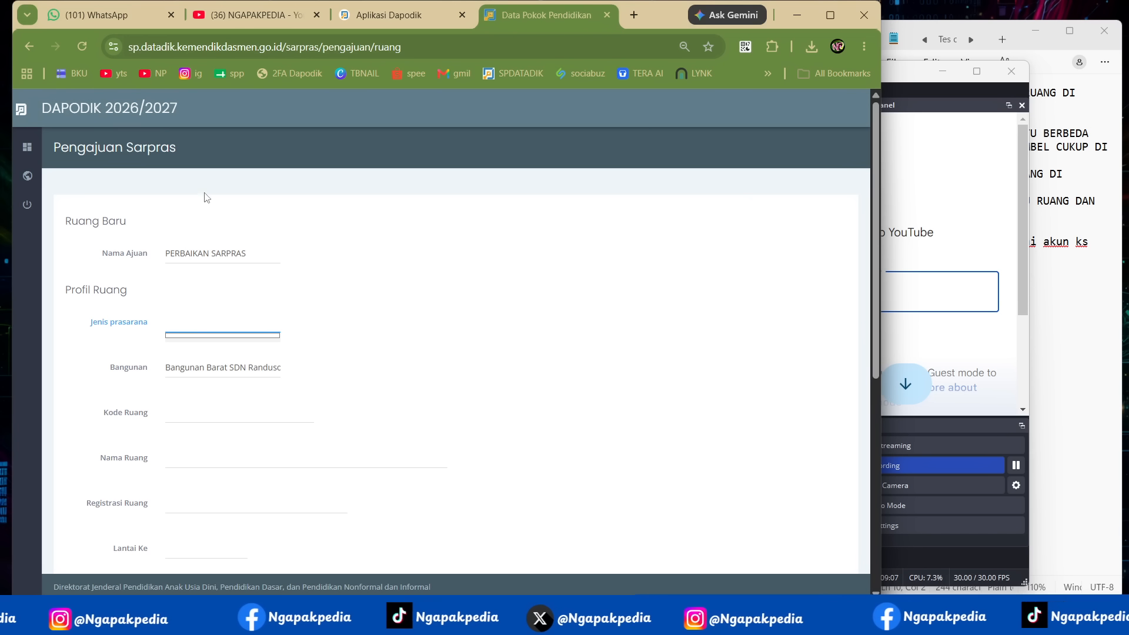
click(199, 326)
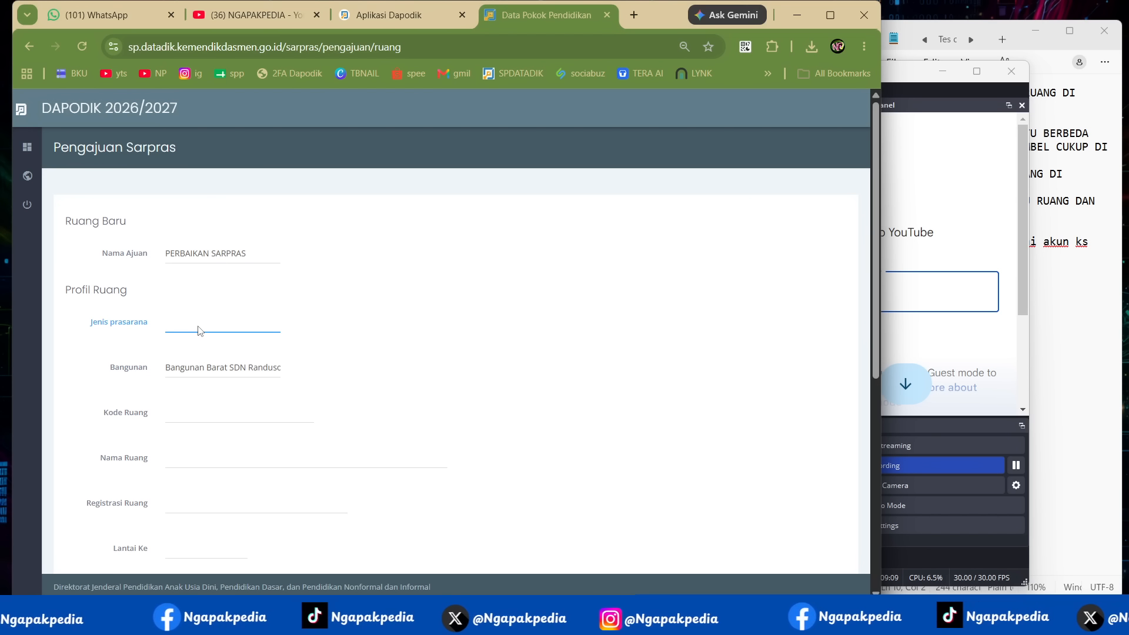
click(199, 325)
click(199, 326)
click(196, 282)
click(197, 327)
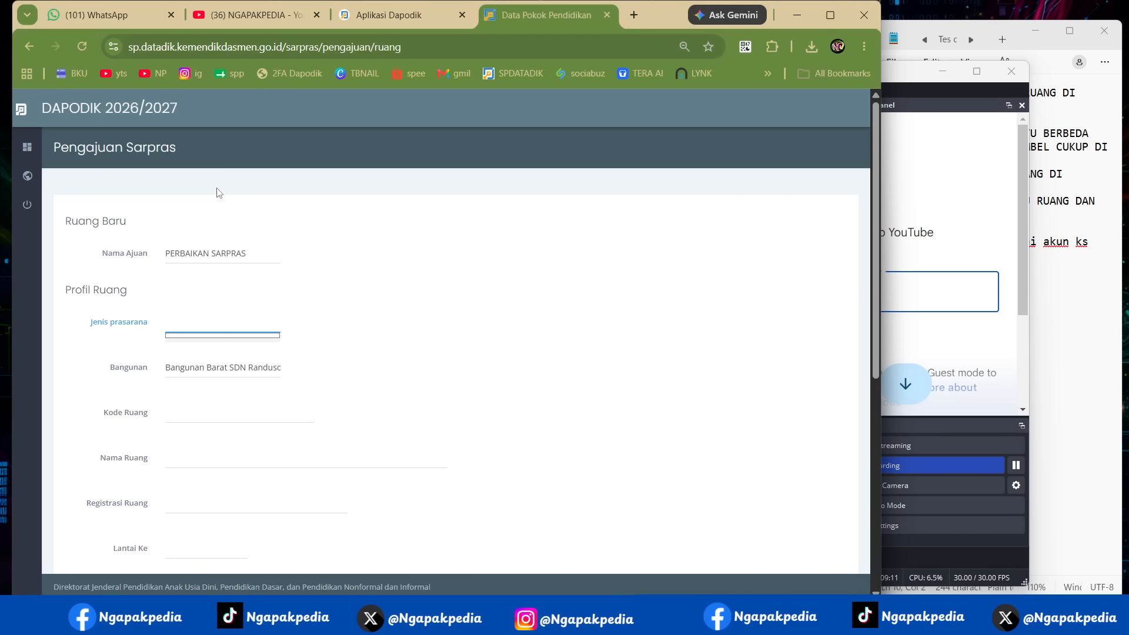
click(191, 329)
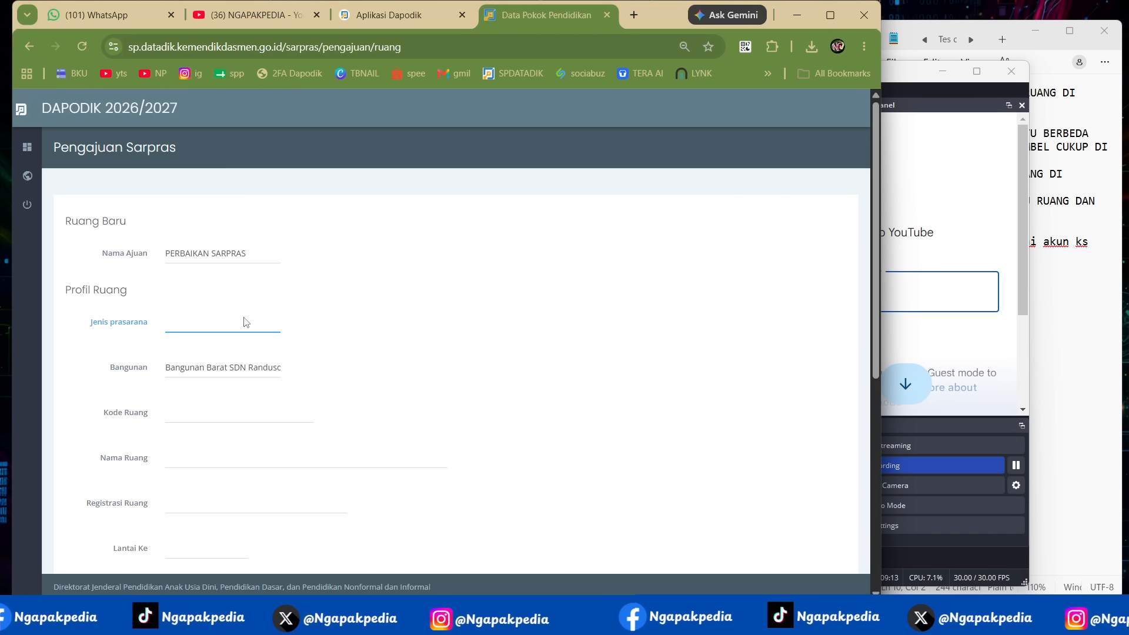
click(206, 332)
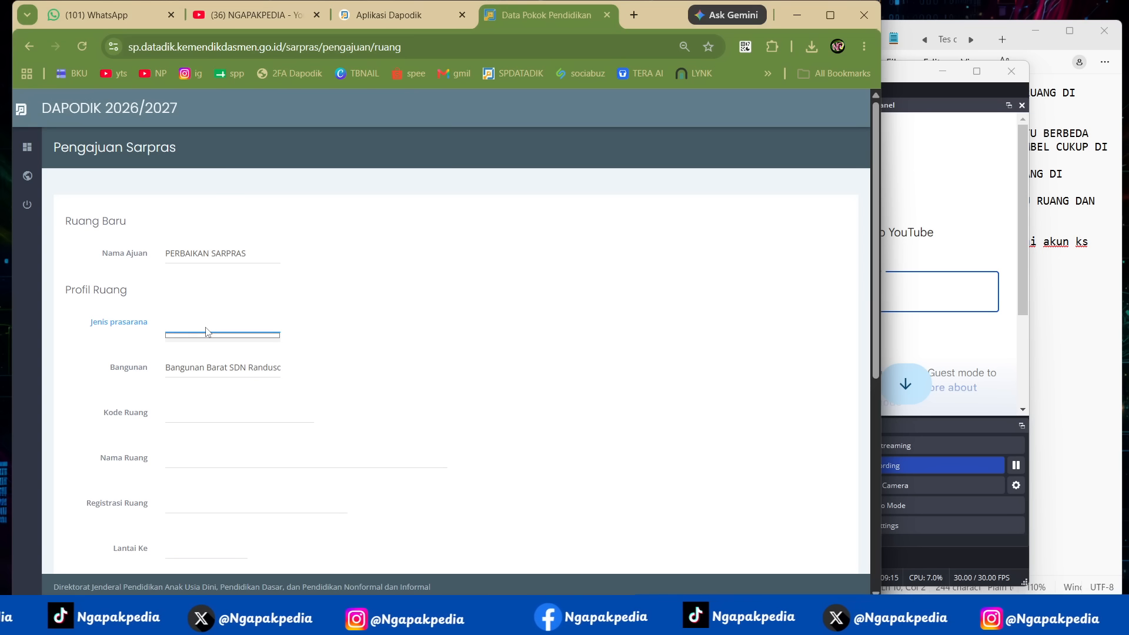
click(206, 332)
click(206, 332)
click(205, 333)
click(206, 332)
click(206, 332)
click(206, 332)
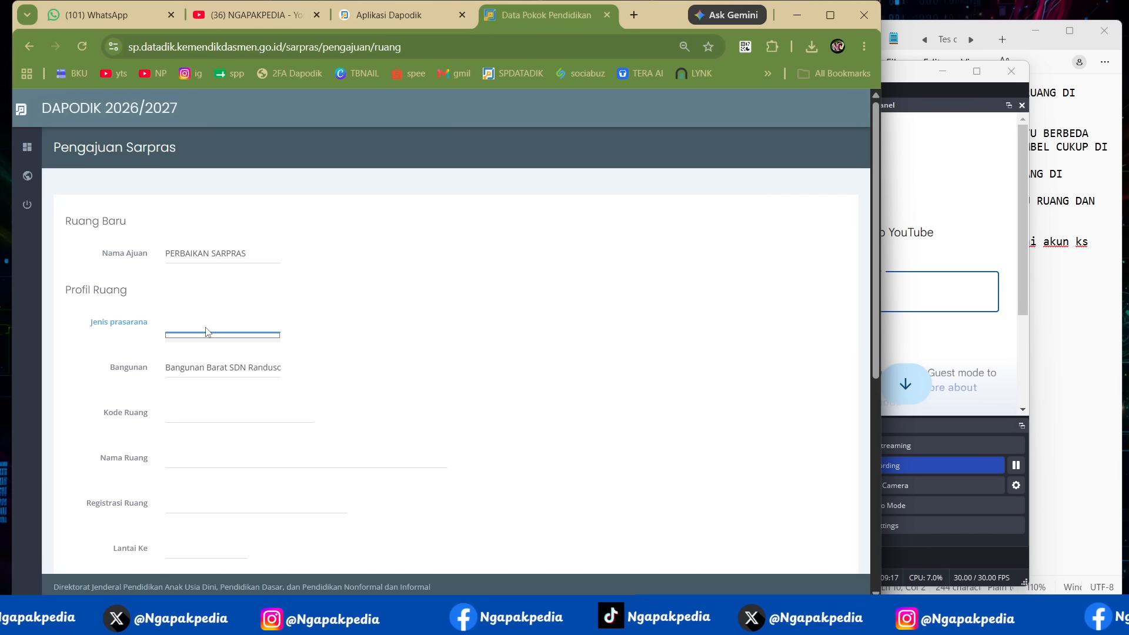
click(206, 332)
click(206, 328)
click(205, 328)
click(206, 328)
click(205, 328)
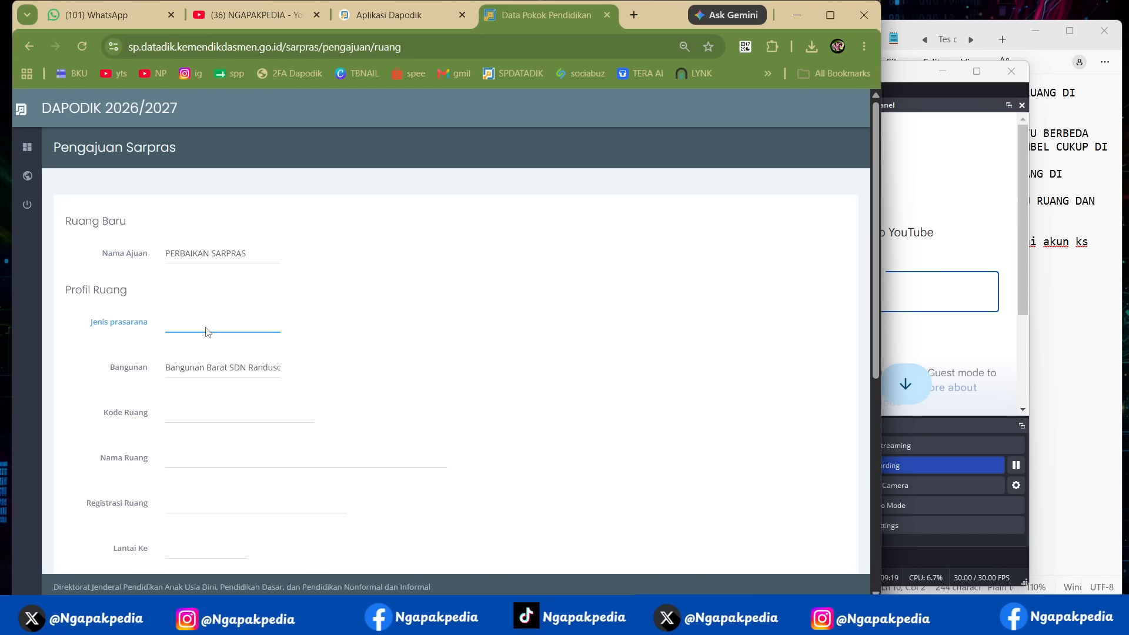
Fill in the new room's Kode Ruang as DSFSDD, Nama Ruang as RUANG KELAS D and Registrasi Ruang as 123
click(190, 415)
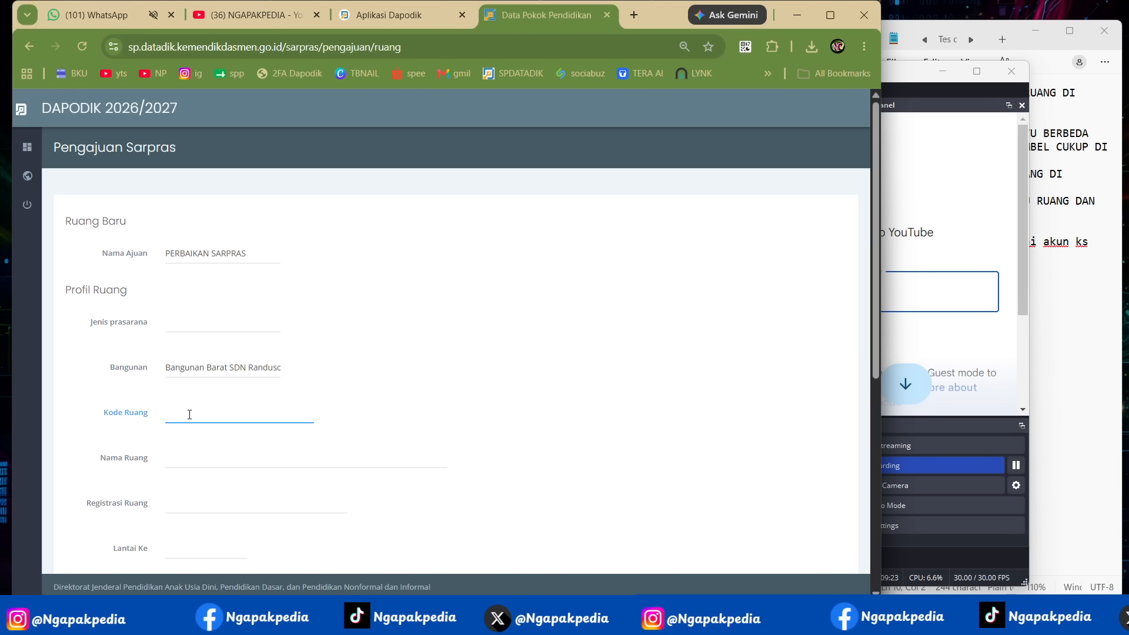
text(DSFSDD)
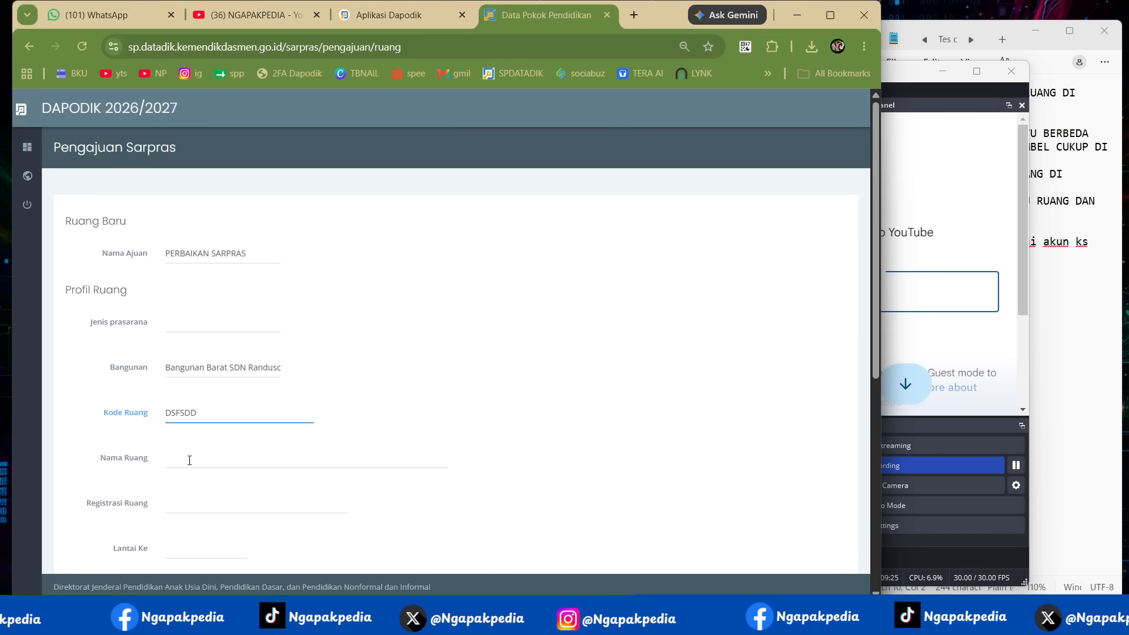
click(189, 460)
text(KEL)
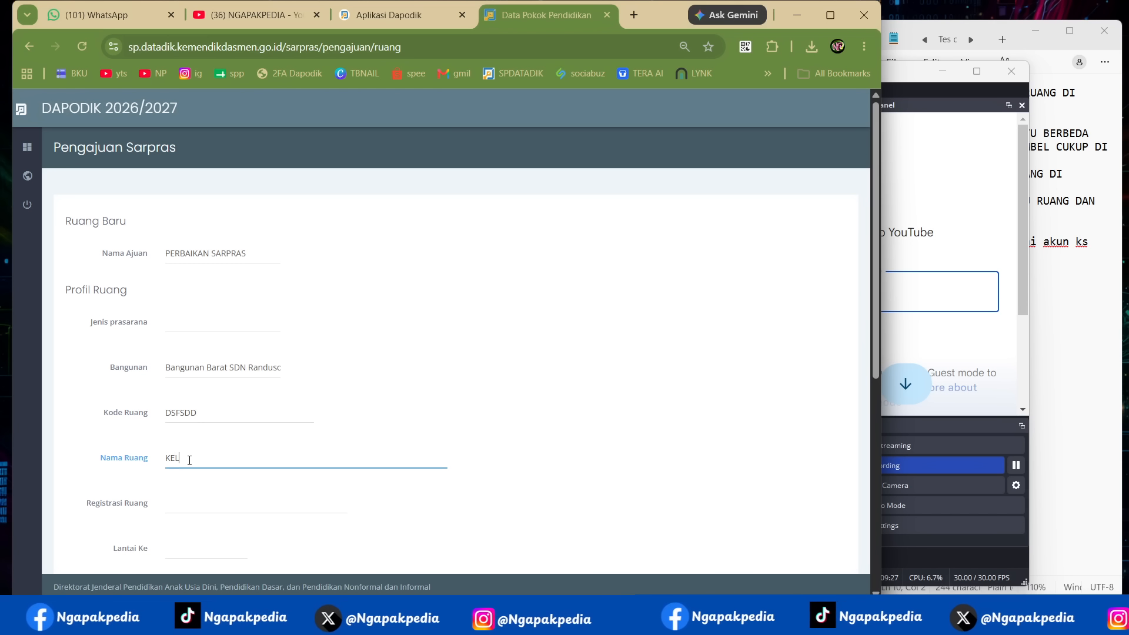
text(ANG KE)
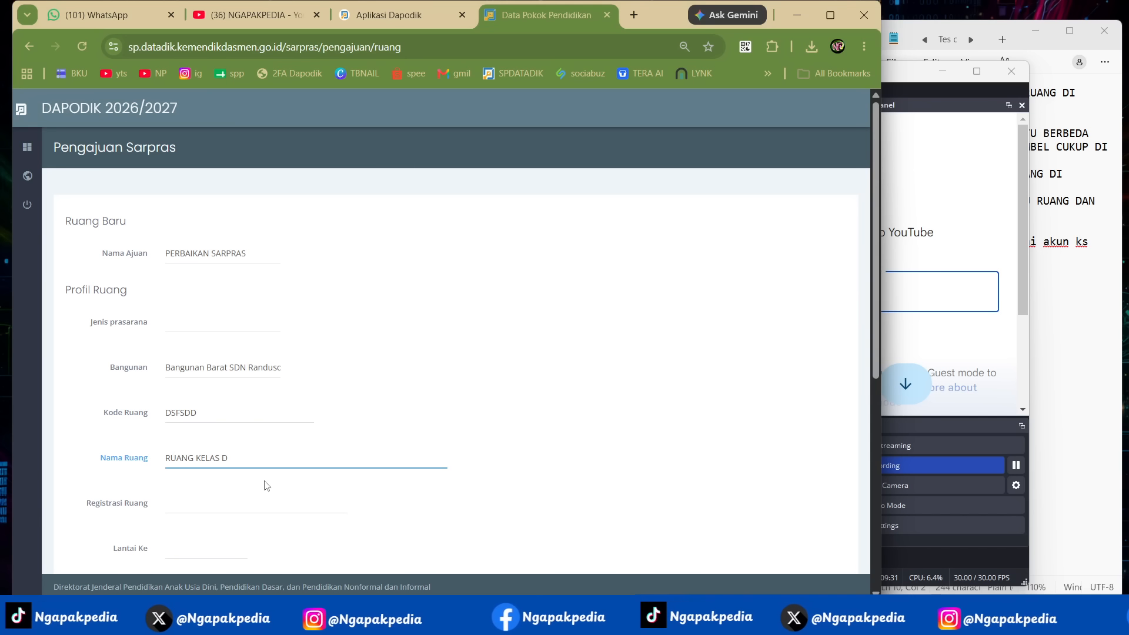
scroll(263, 480, down, 1)
click(194, 427)
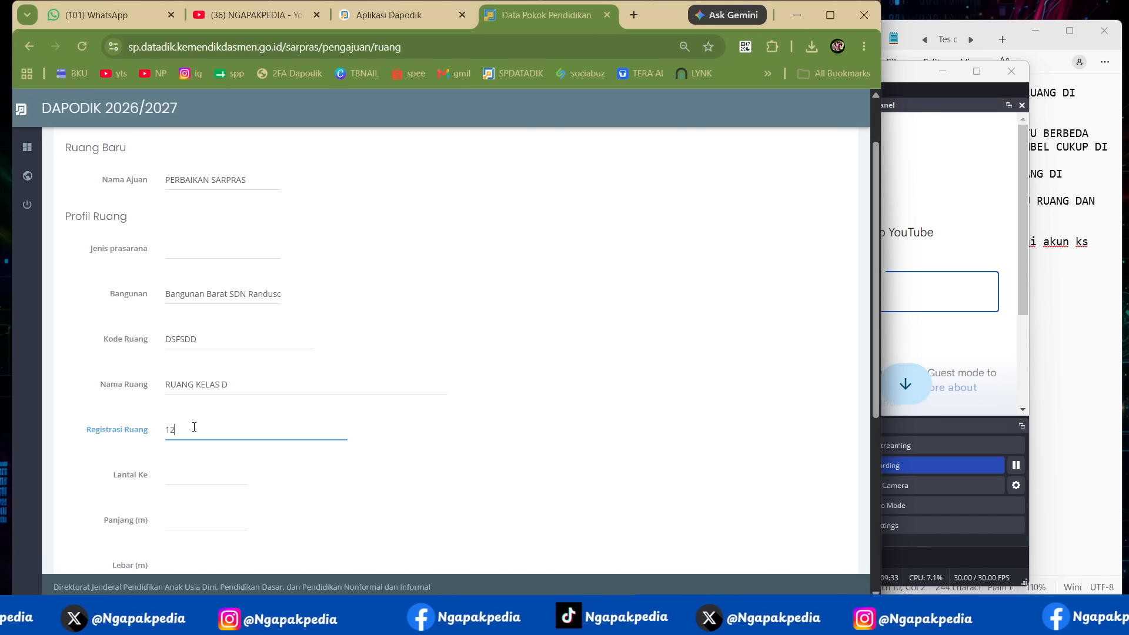
Set the new room's Lantai Ke to 1, Panjang to 7 m and Lebar to 8 m
click(194, 475)
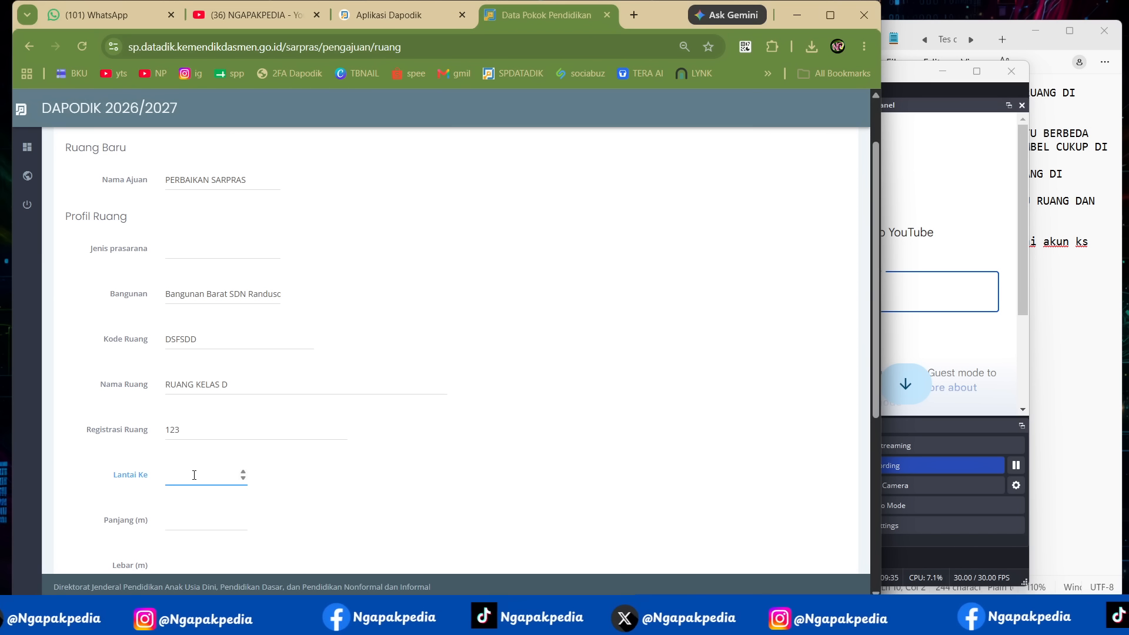
text(1)
click(187, 520)
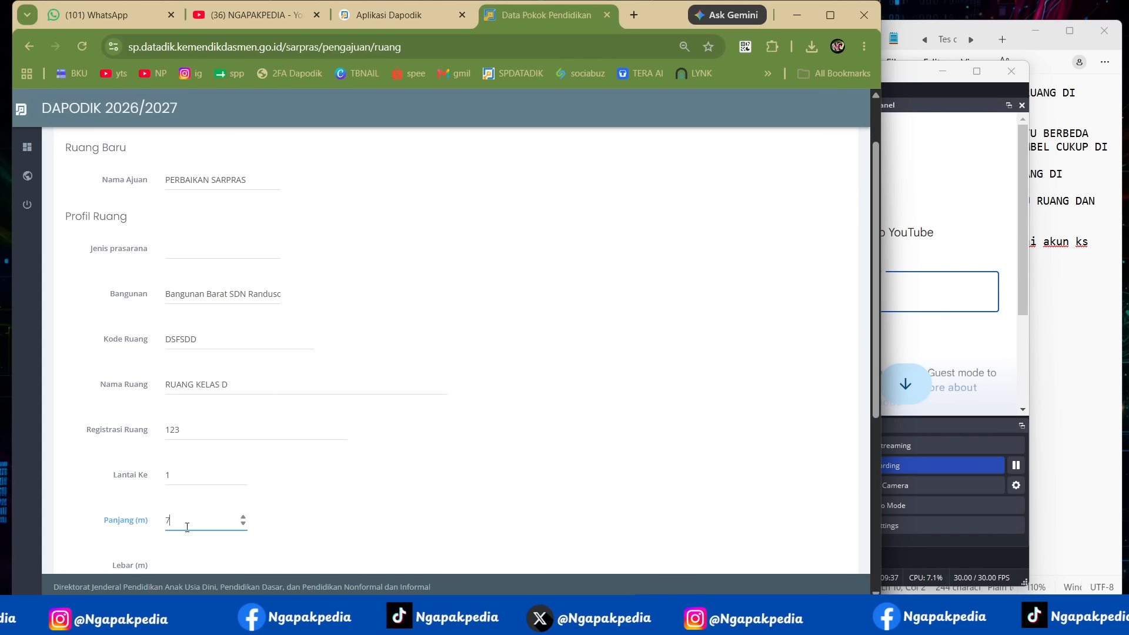
text(7)
scroll(187, 517, down, 1)
click(180, 490)
text(8)
scroll(180, 489, down, 1)
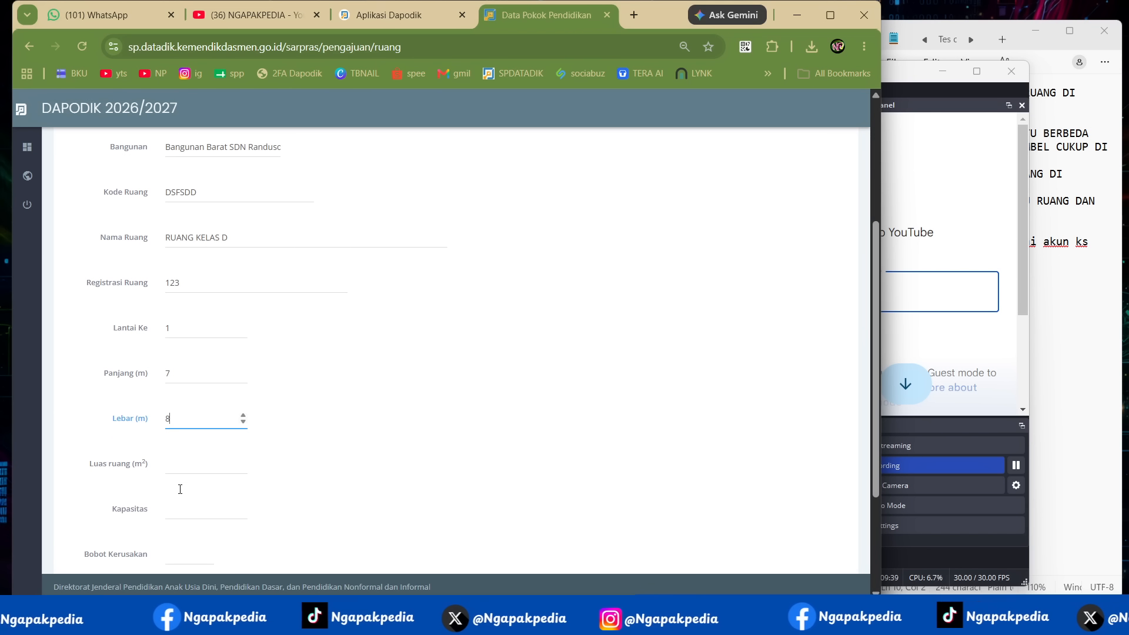
Set the new room's Luas ruang to 56 m², Kapasitas to 28 and Bobot Kerusakan to 0
click(172, 464)
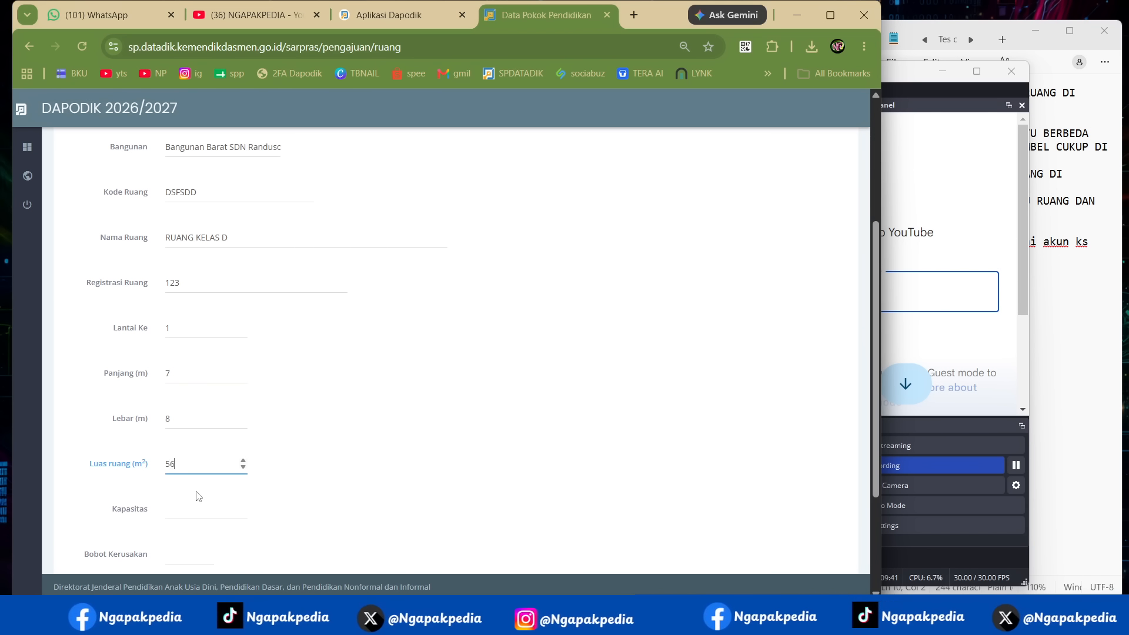
scroll(200, 498, down, 1)
click(188, 440)
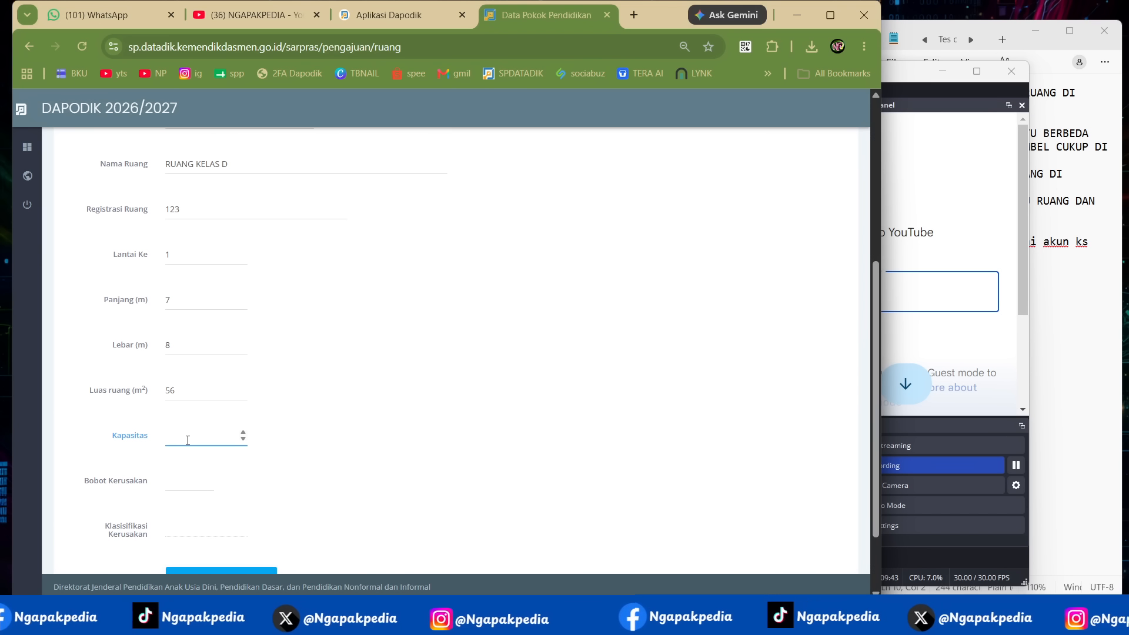
click(192, 480)
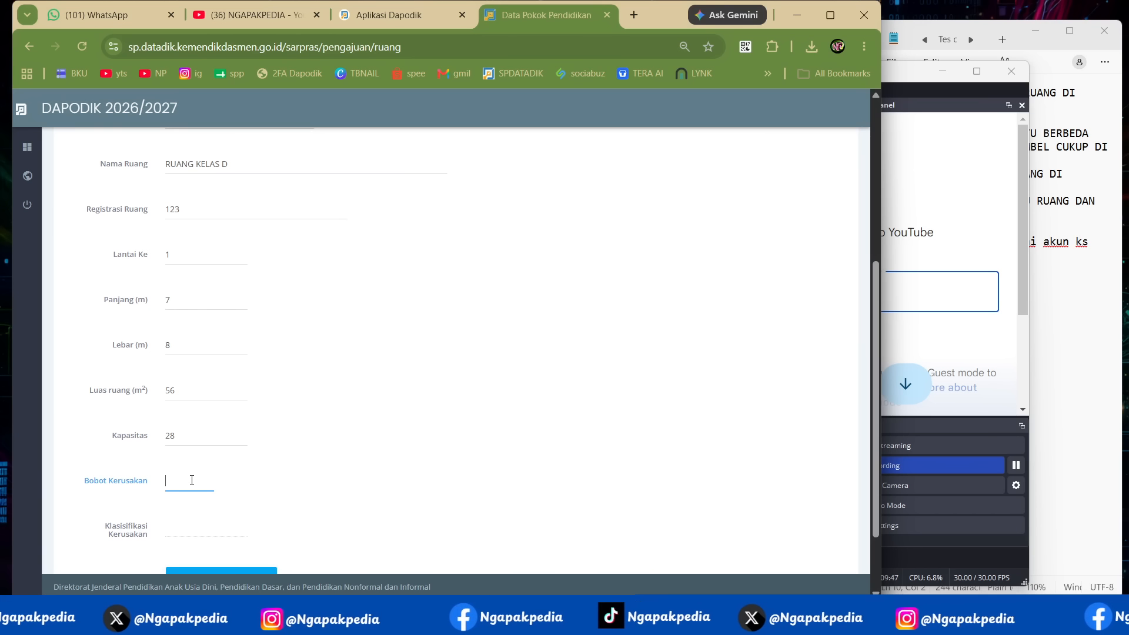
text(0)
scroll(247, 522, down, 1)
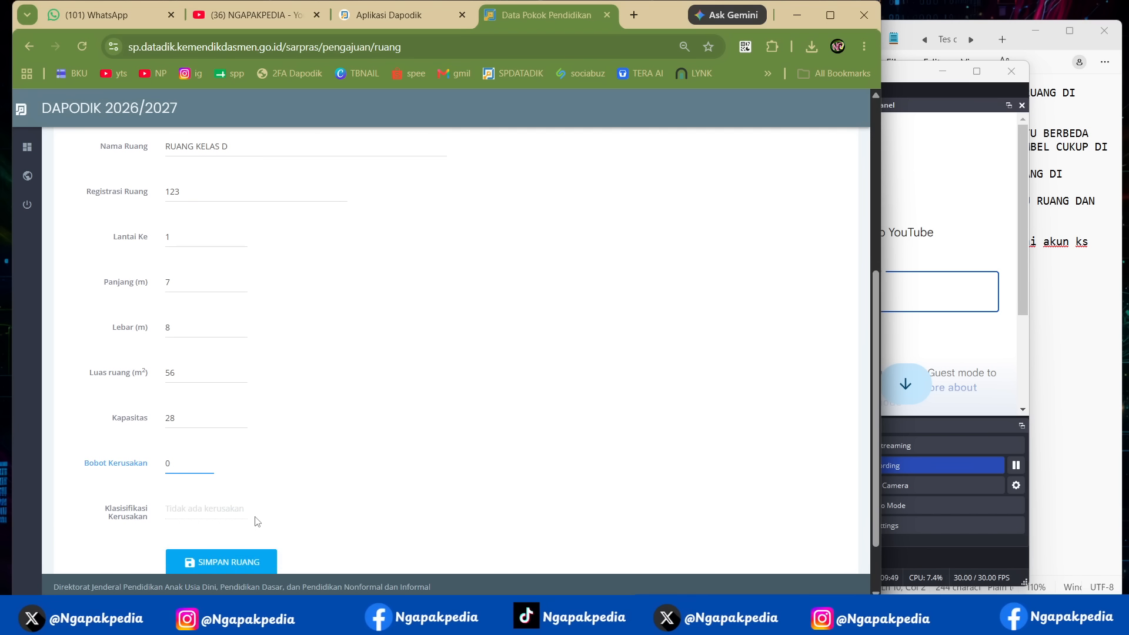
scroll(258, 522, down, 1)
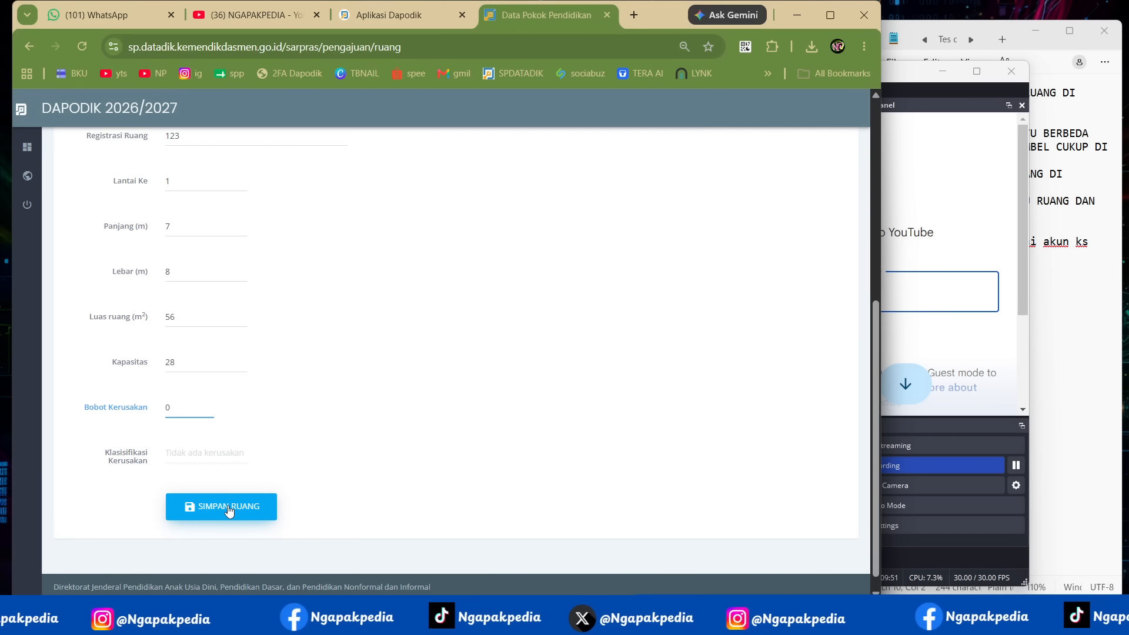
Try to save the new room, and recheck the options for Jenis prasarana and the other form fields
click(229, 510)
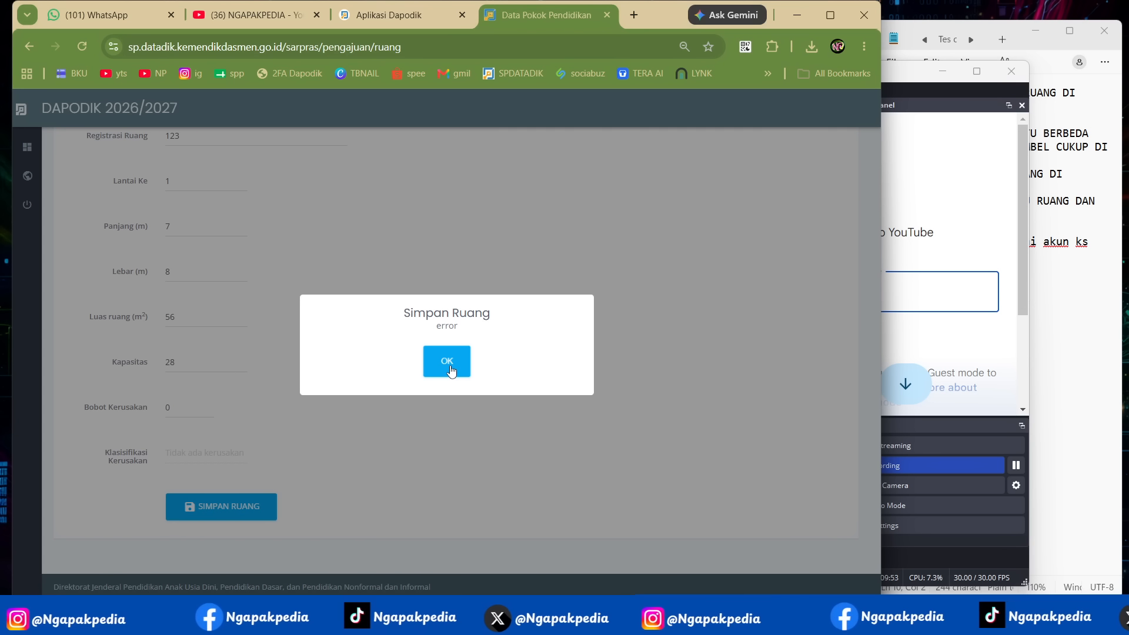
click(448, 363)
scroll(244, 297, up, 6)
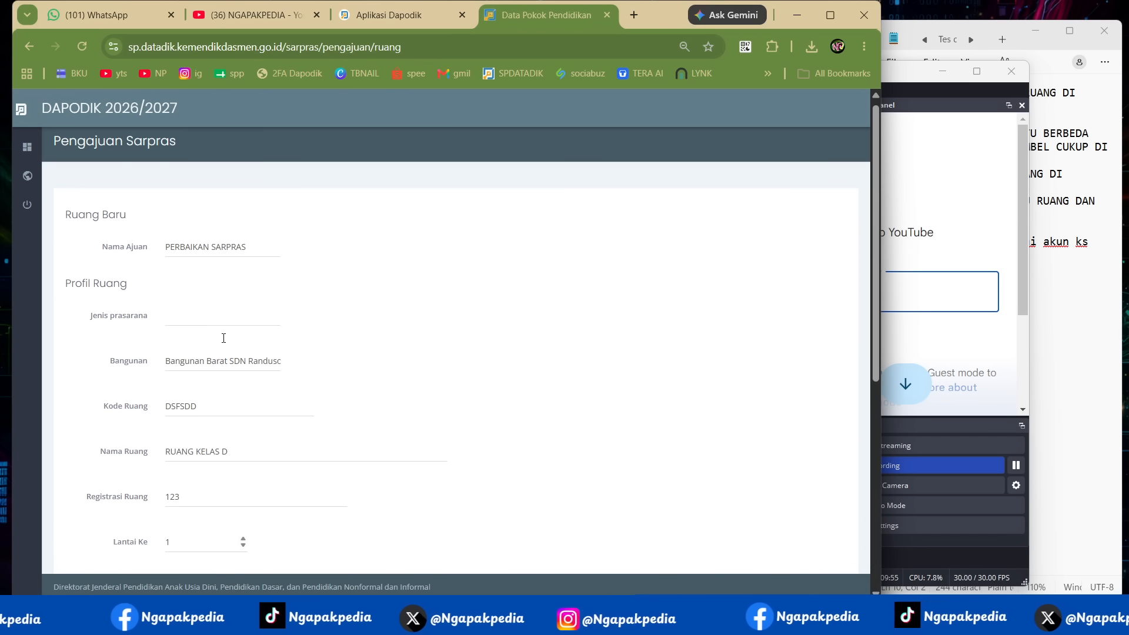
click(187, 331)
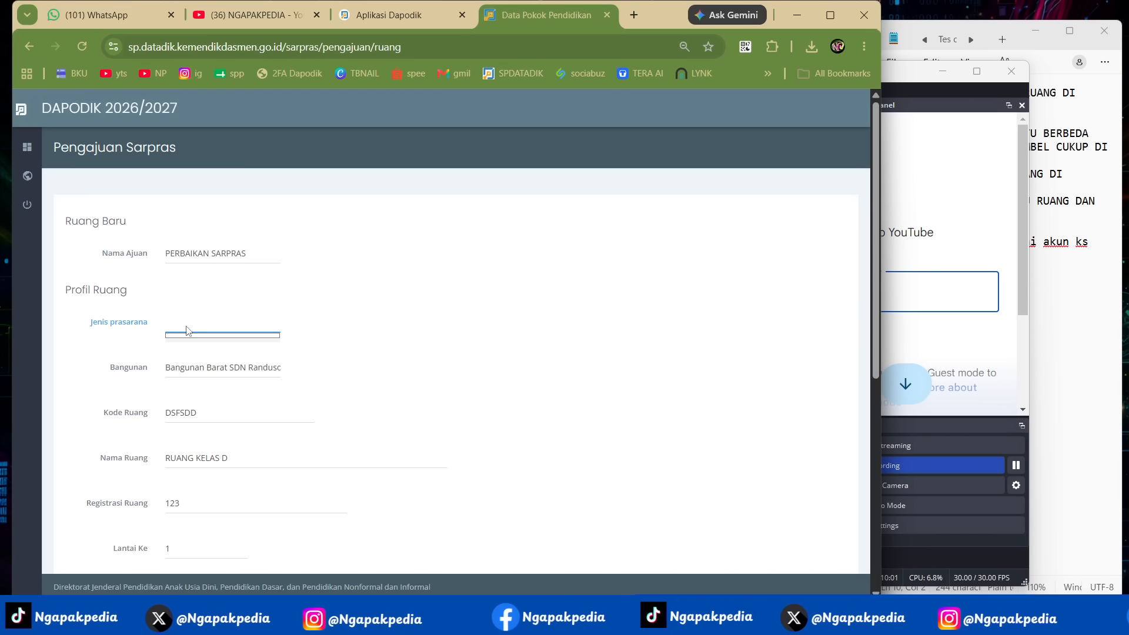
scroll(187, 329, down, 6)
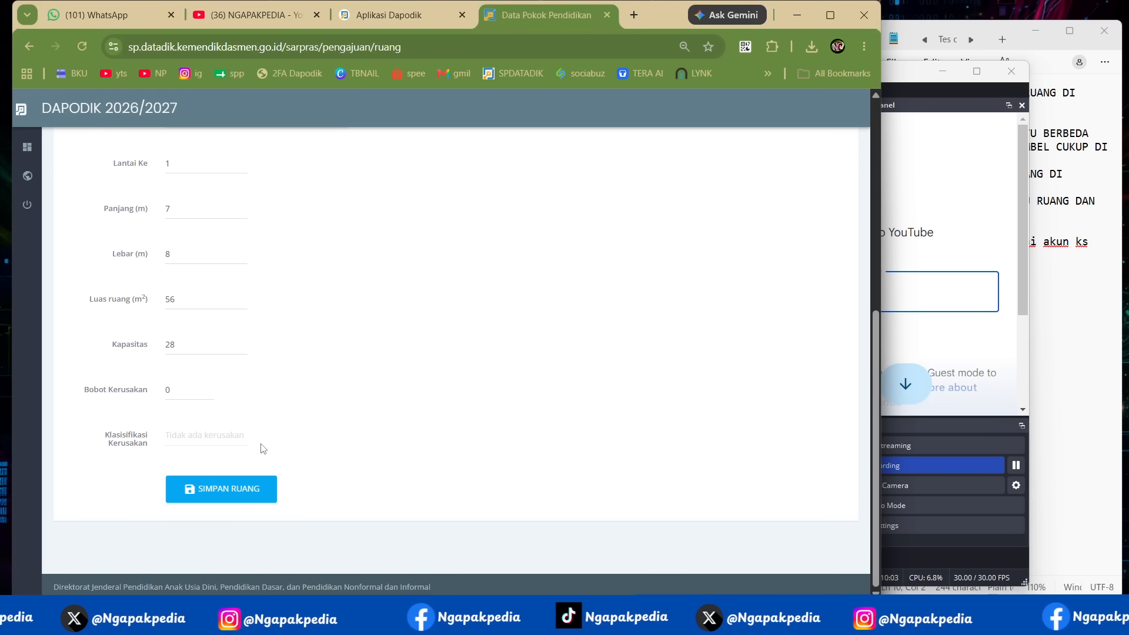
scroll(359, 400, up, 6)
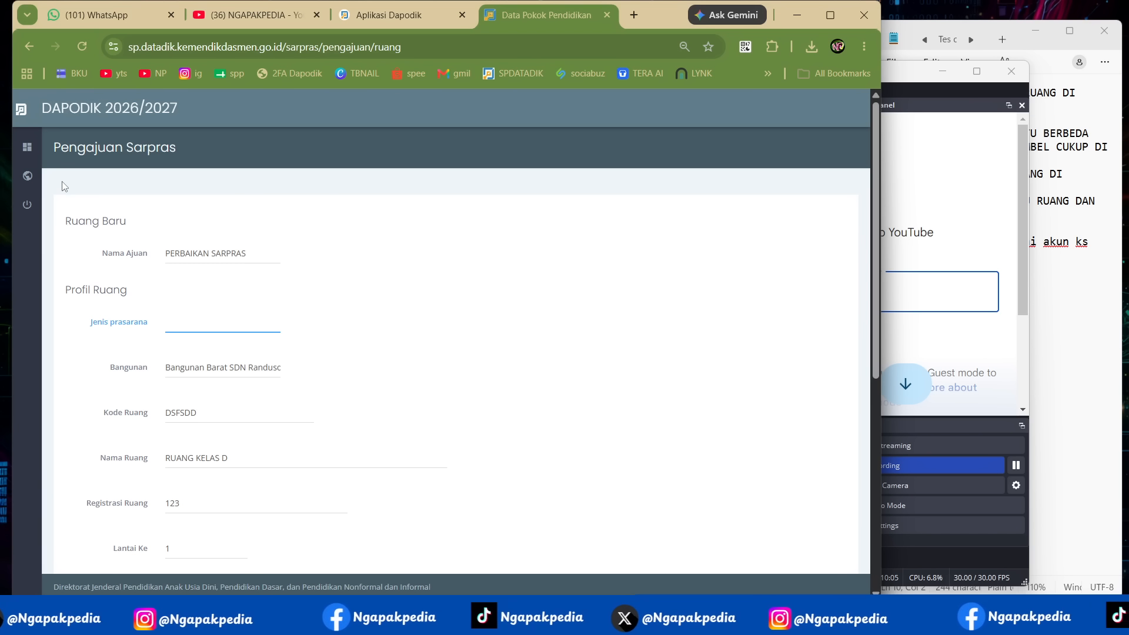
Return to the Sarpras room list and start a change proposal for Ruang Kelas 2 in Bangunan Barat SDN Randusongo 3
mouse_move(51, 203)
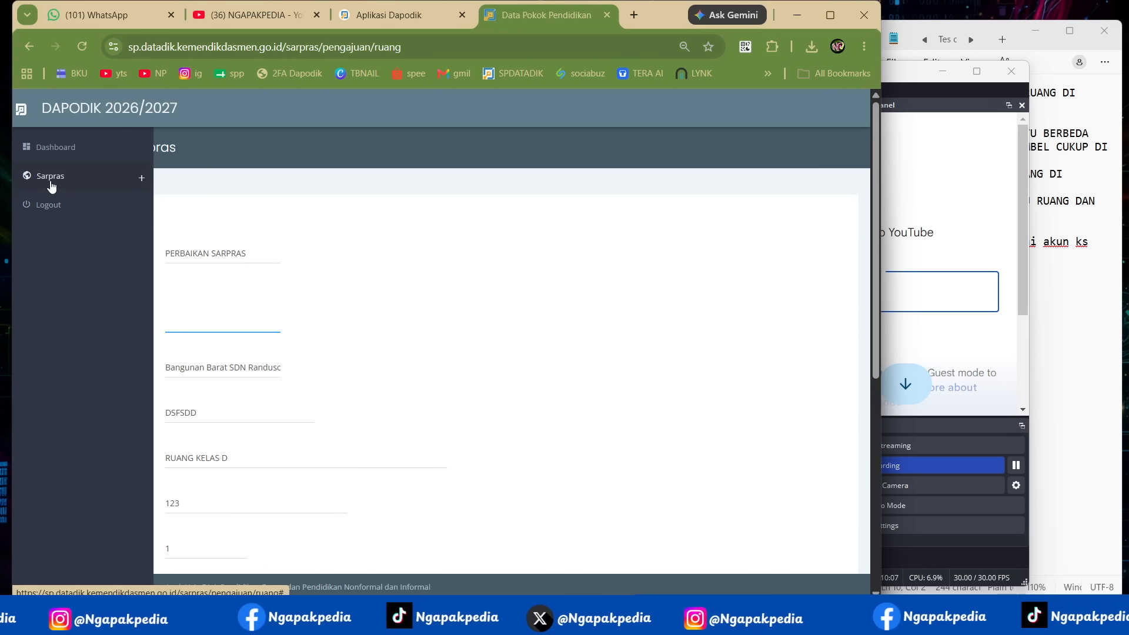
click(52, 179)
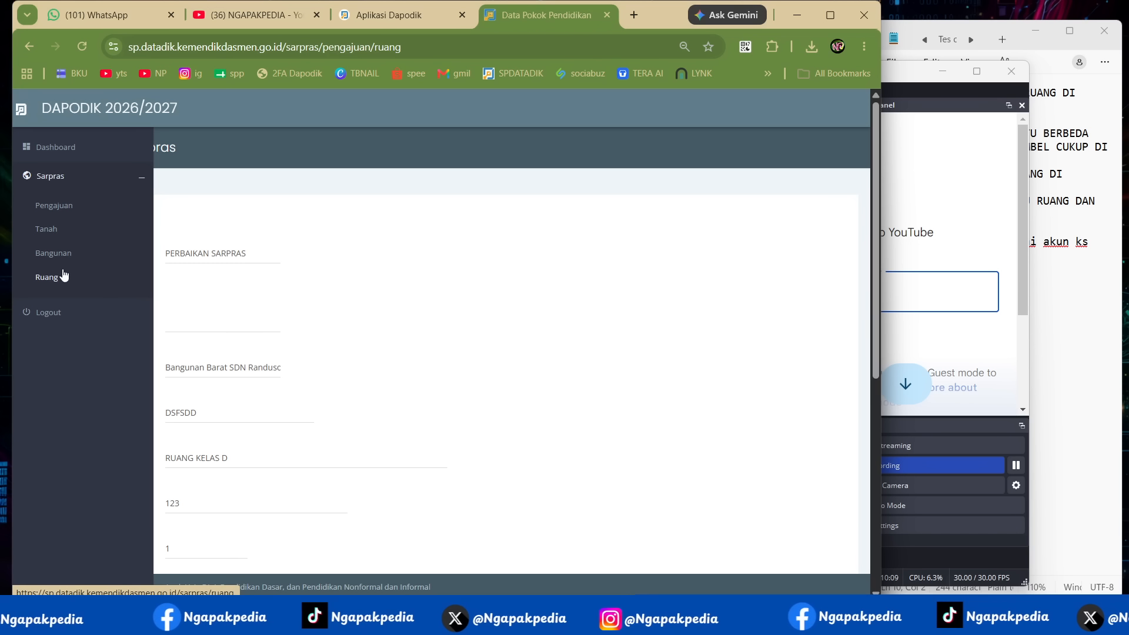
click(61, 277)
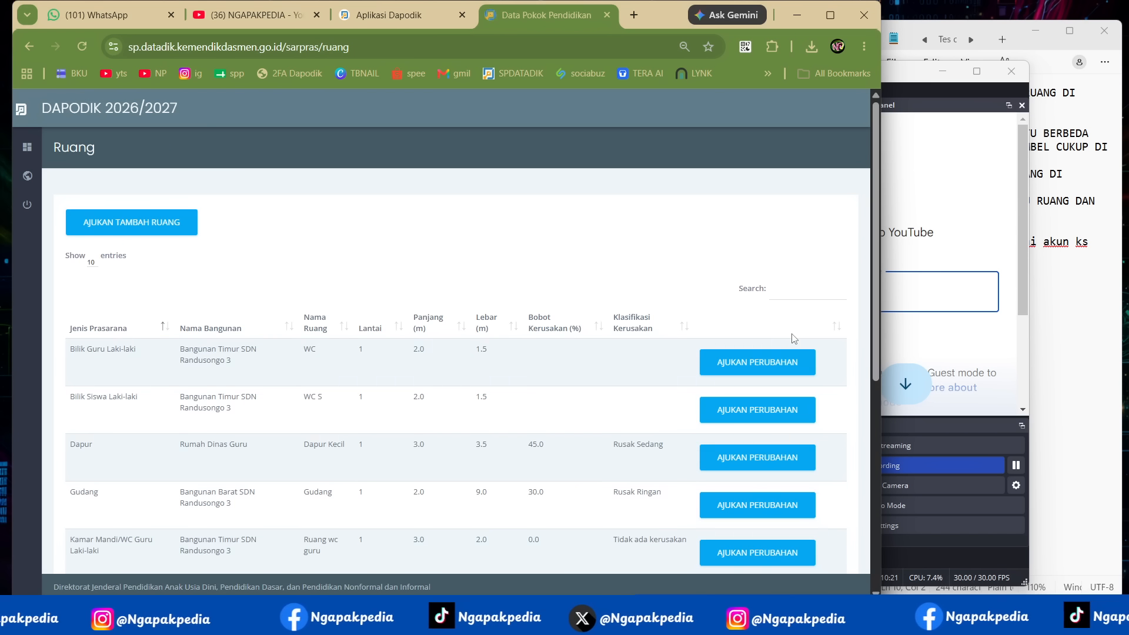
scroll(151, 379, down, 5)
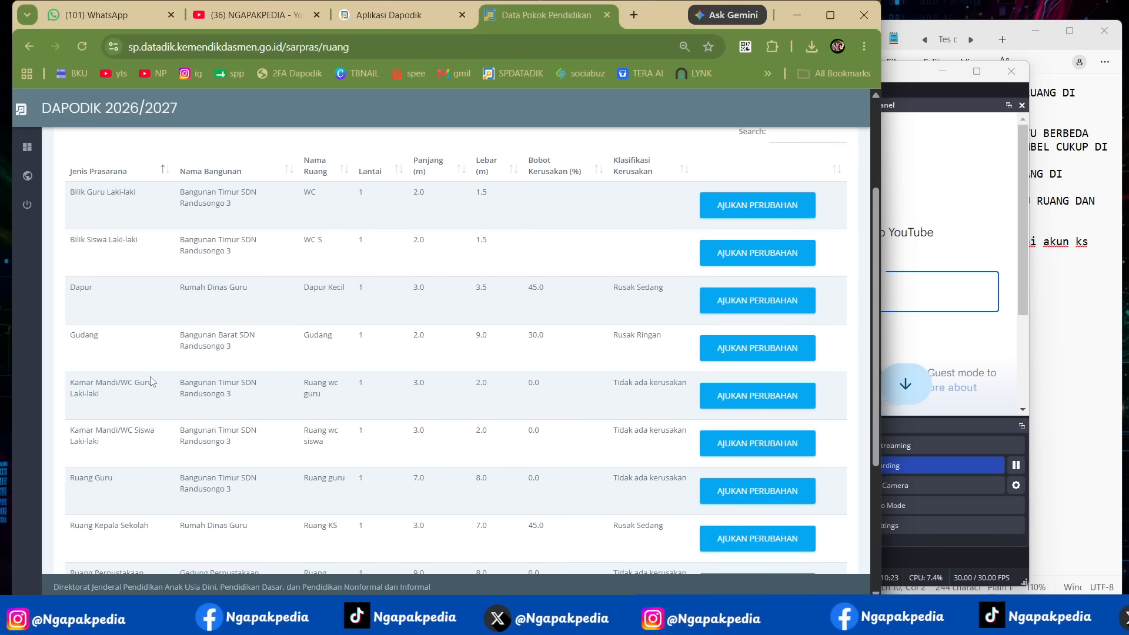
scroll(151, 381, down, 2)
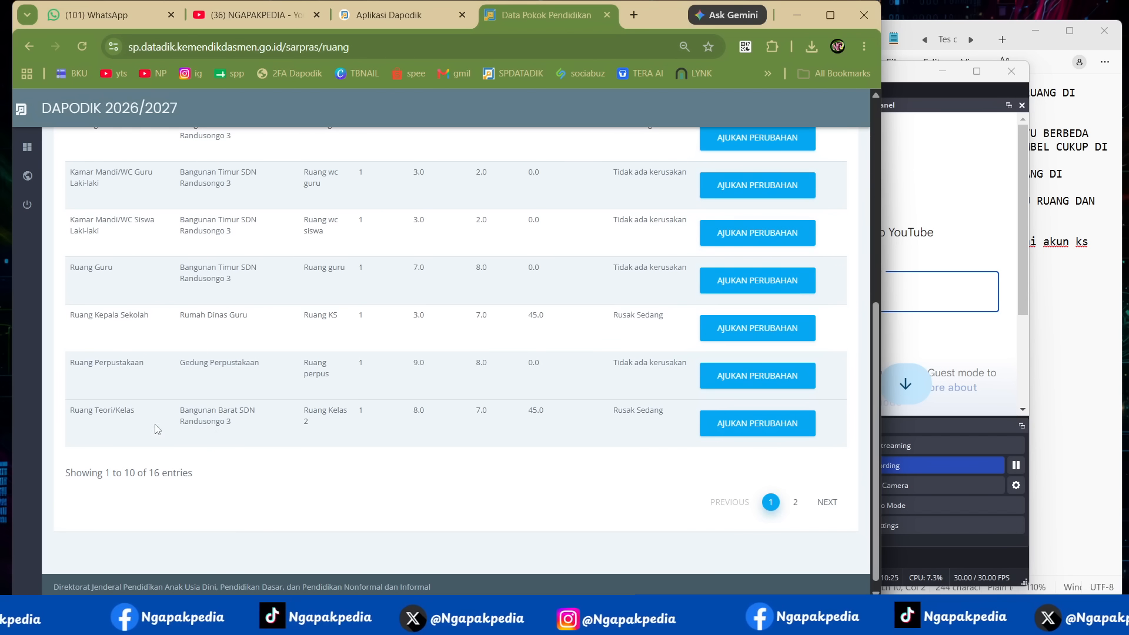
drag(318, 410, 345, 425)
click(322, 415)
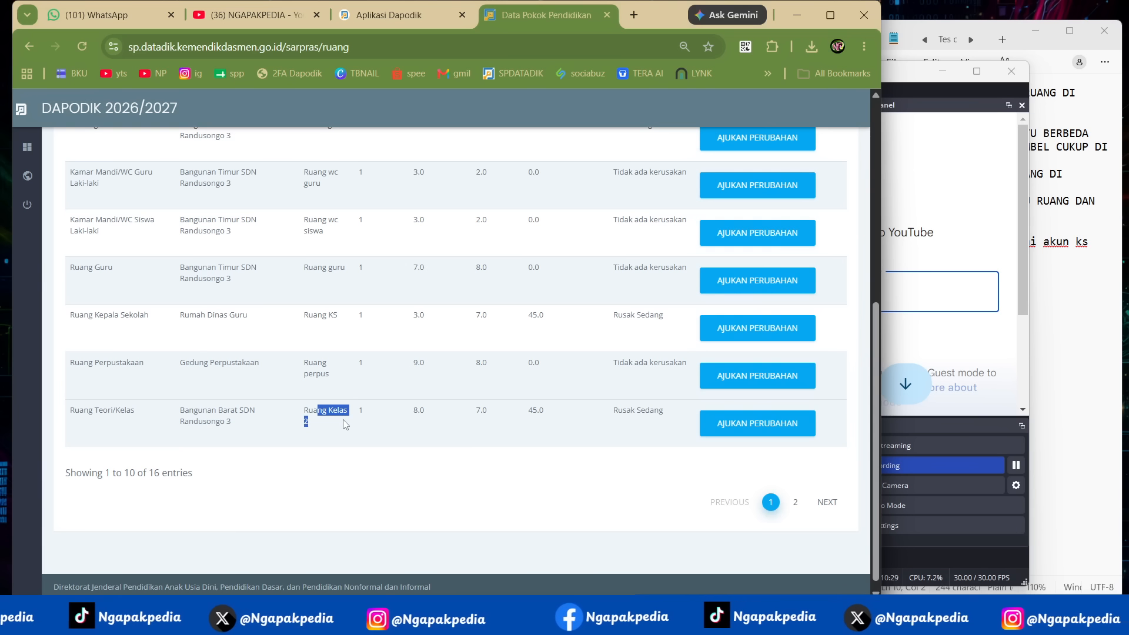
click(747, 424)
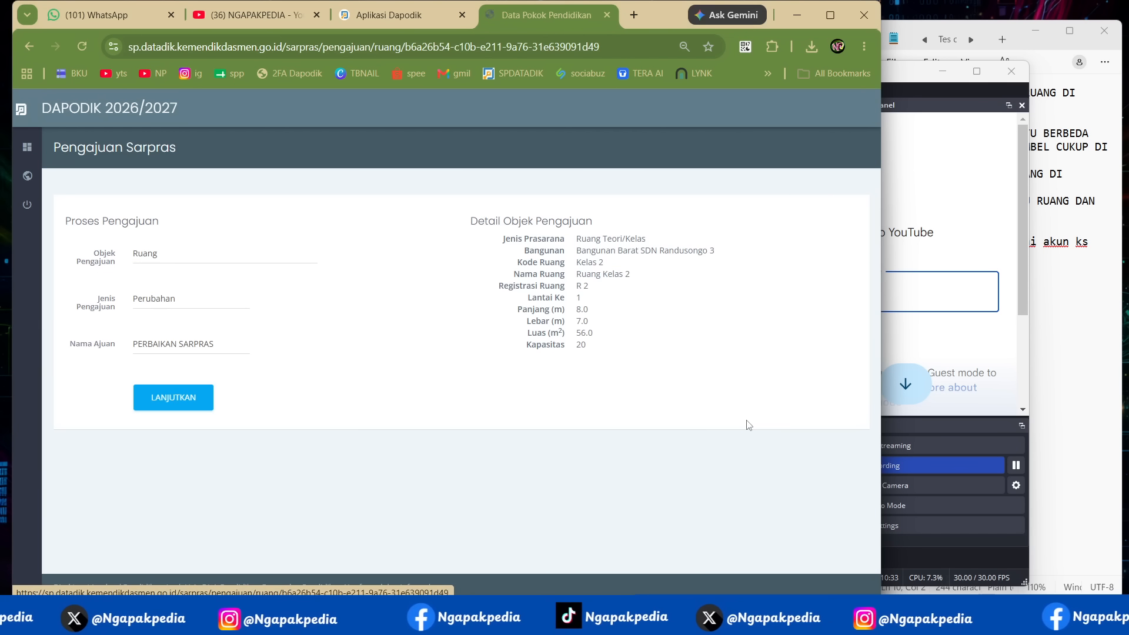
Keep PERBAIKAN SARPRAS as the Nama Ajuan for the room change and continue to the room profile form
click(183, 344)
click(182, 344)
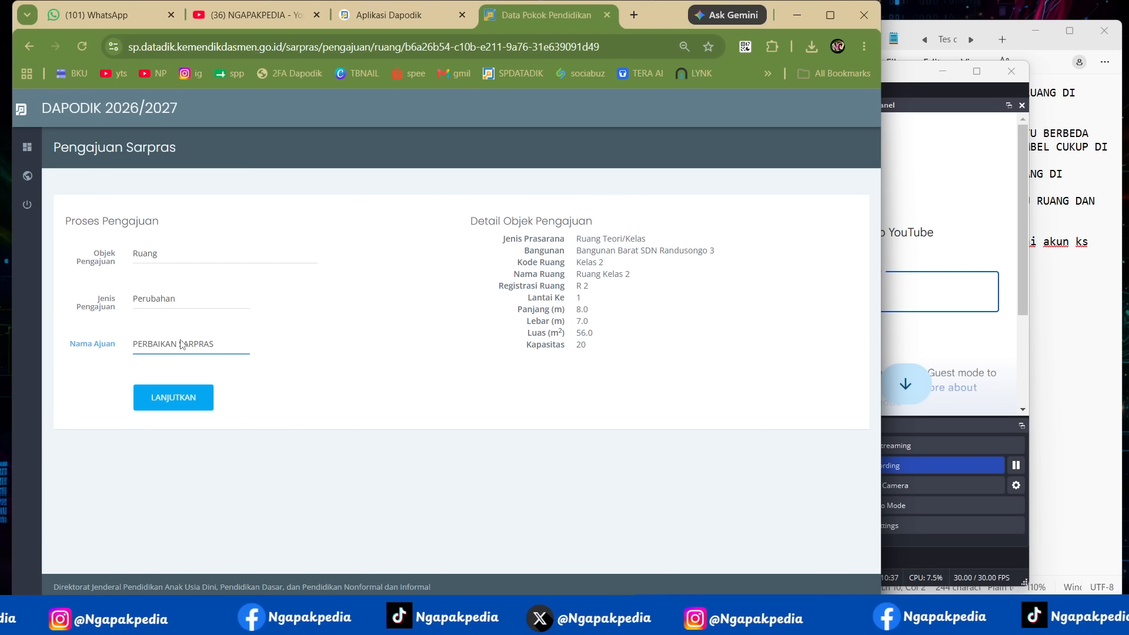
click(182, 344)
click(182, 344)
click(183, 345)
click(183, 345)
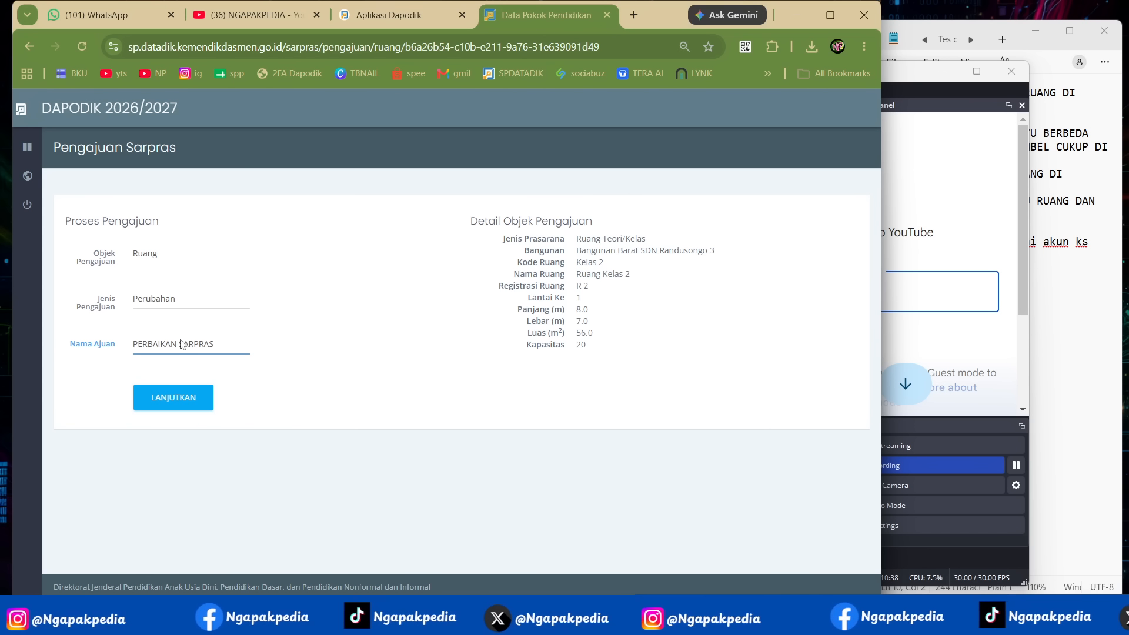
click(179, 399)
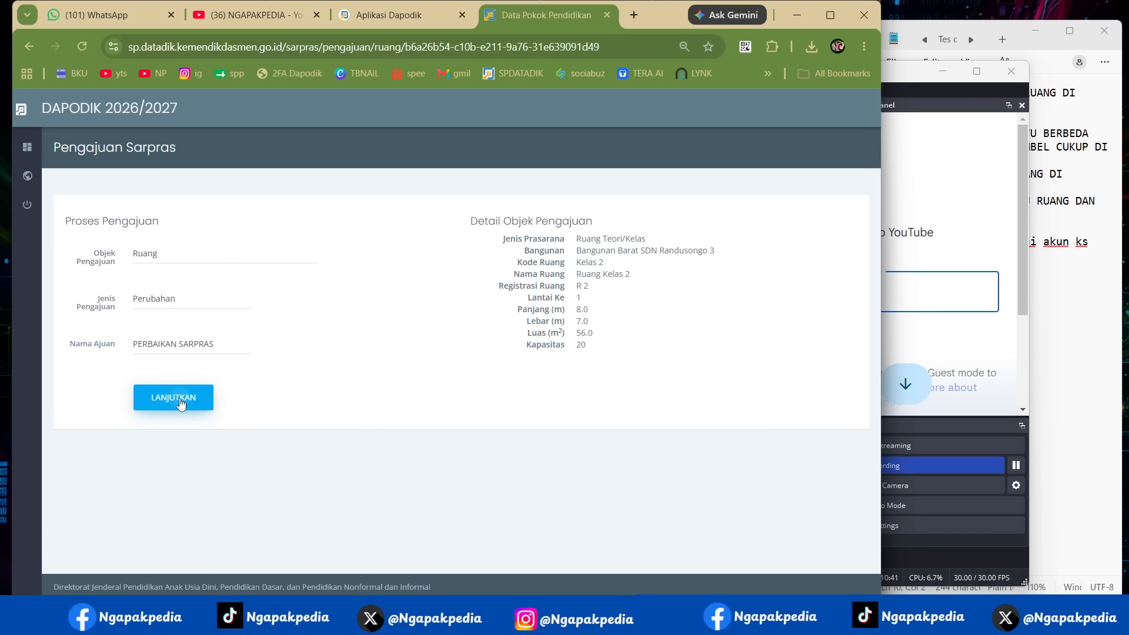
Change the Nama Ruang to Ruang Kelas 3 and try to save the room
scroll(372, 391, down, 2)
scroll(223, 314, down, 1)
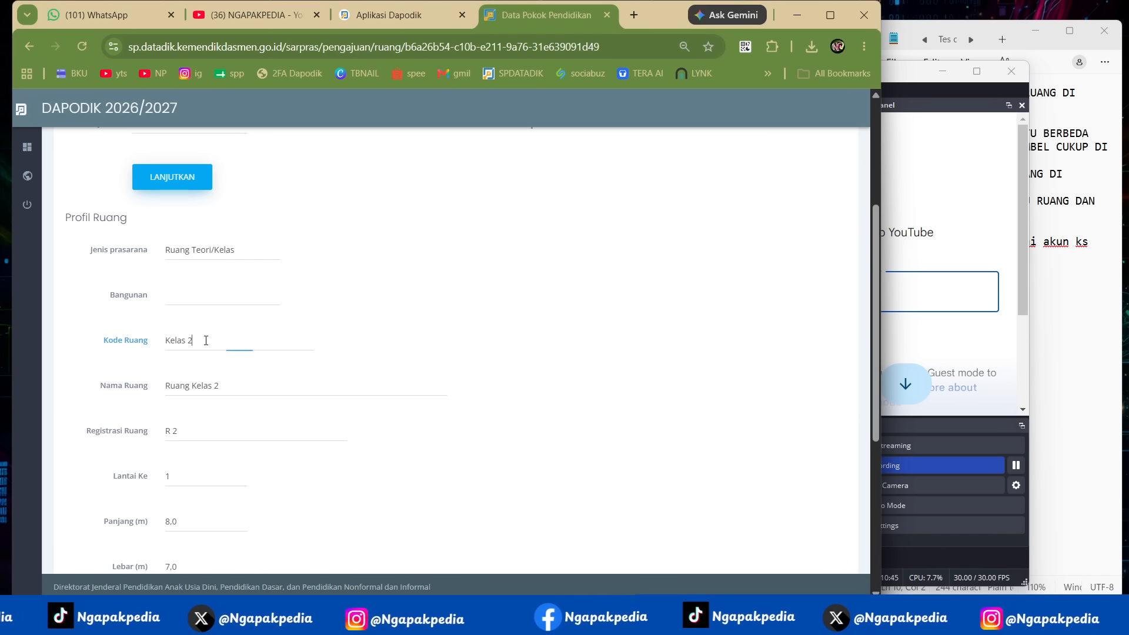
click(229, 390)
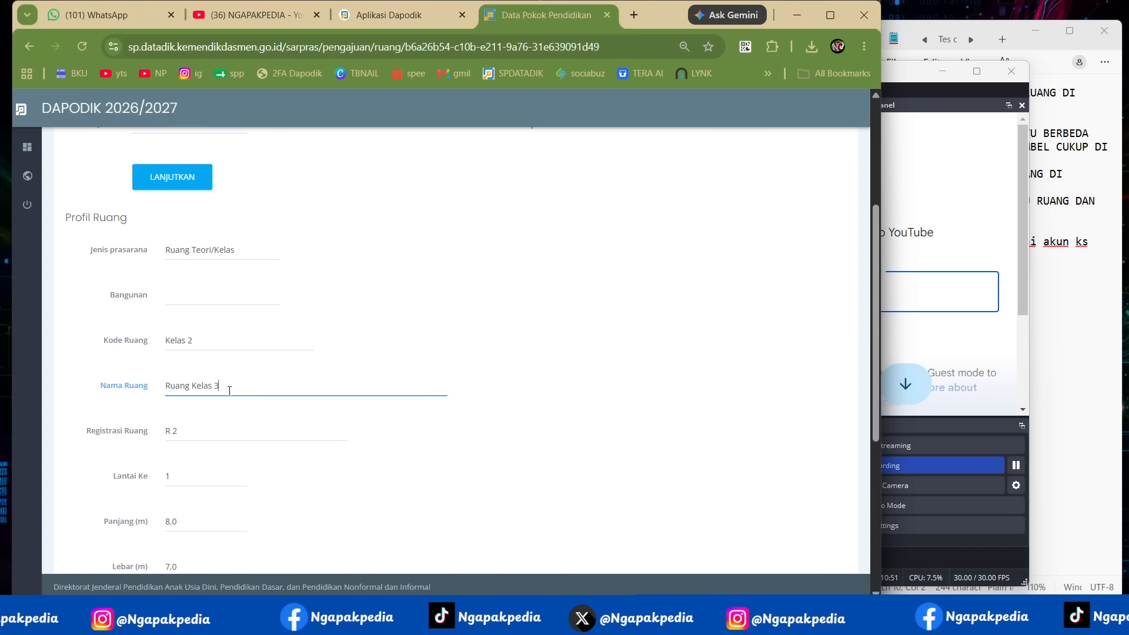
scroll(229, 390, down, 5)
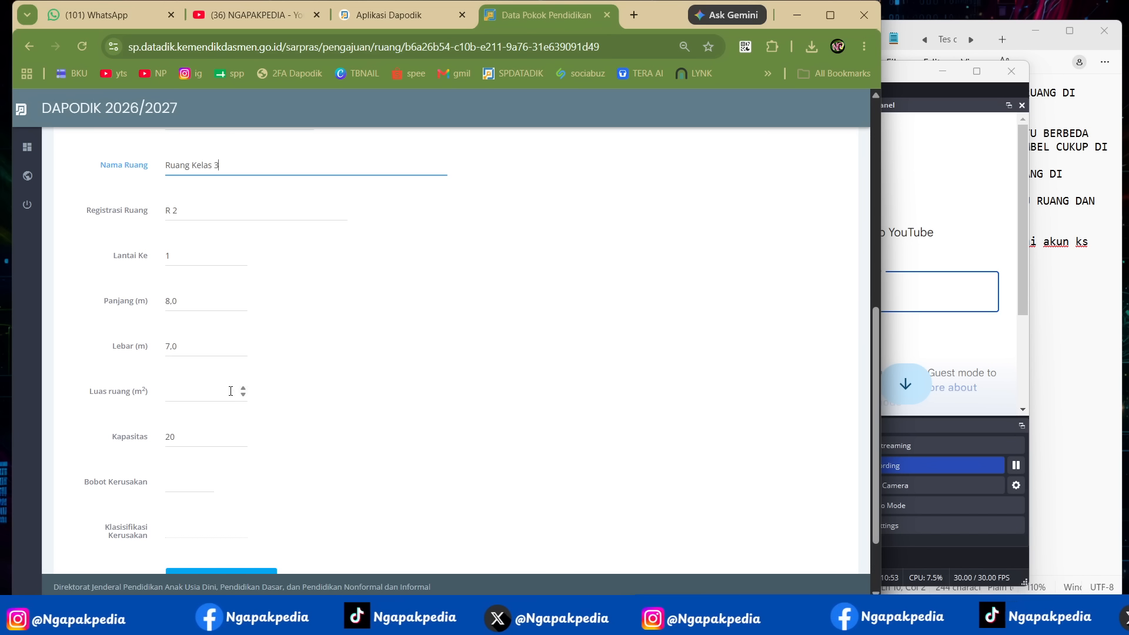
scroll(230, 391, up, 3)
scroll(231, 391, down, 3)
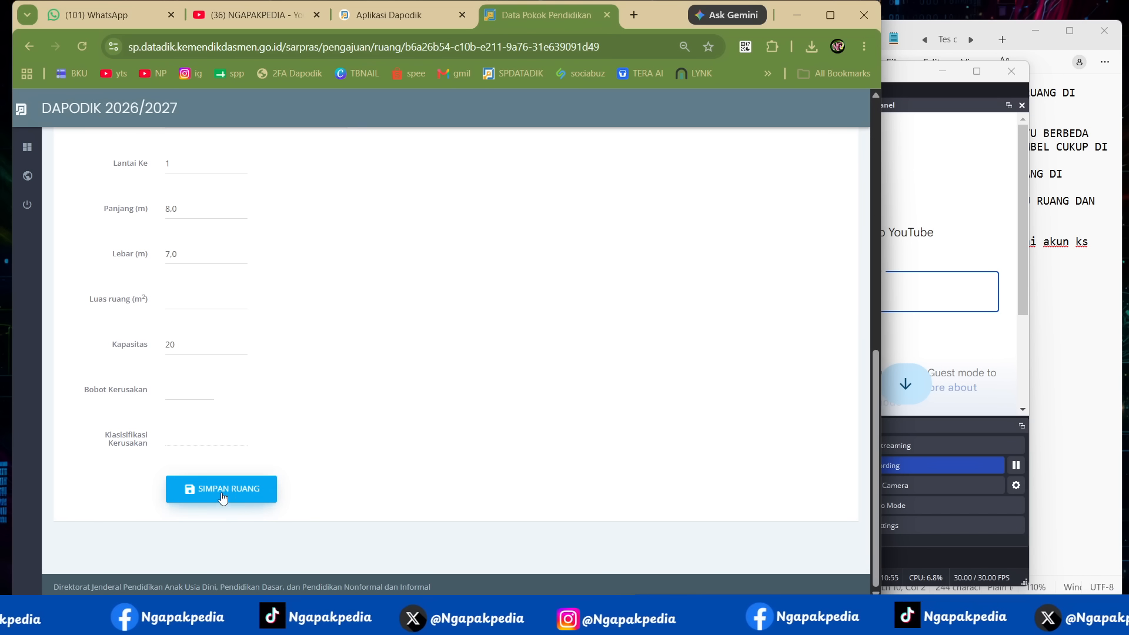
click(244, 490)
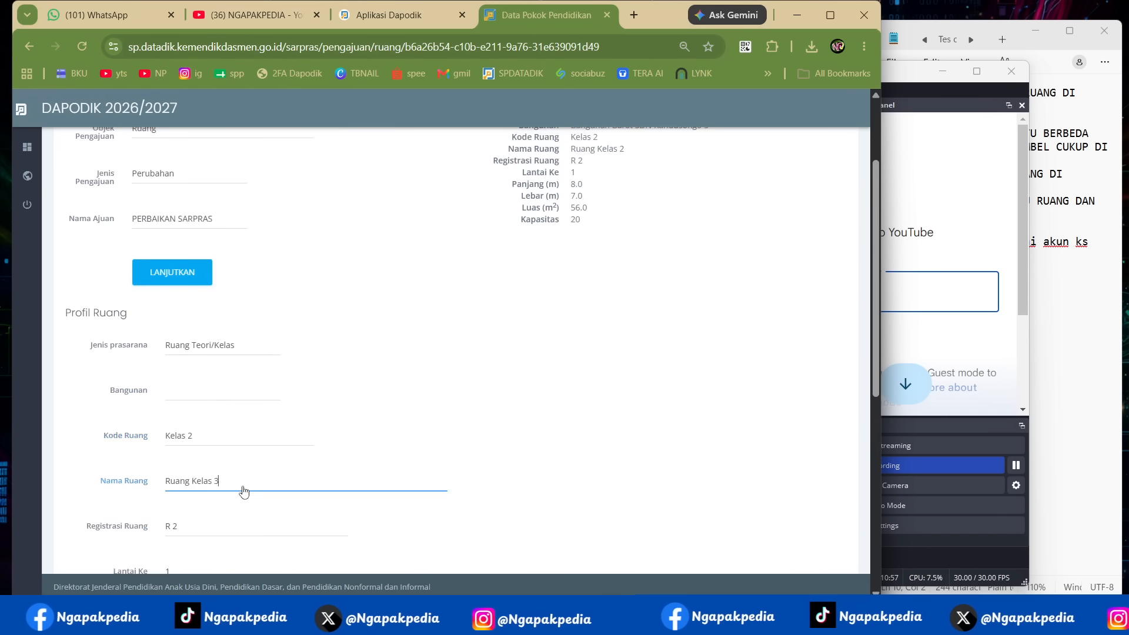
Open the Sarpras submission list and check the Jumlah Sarpras, Verifikasi Dinas and Verifikasi BPMP columns for PERBAIKAN SARPRAS
mouse_move(47, 205)
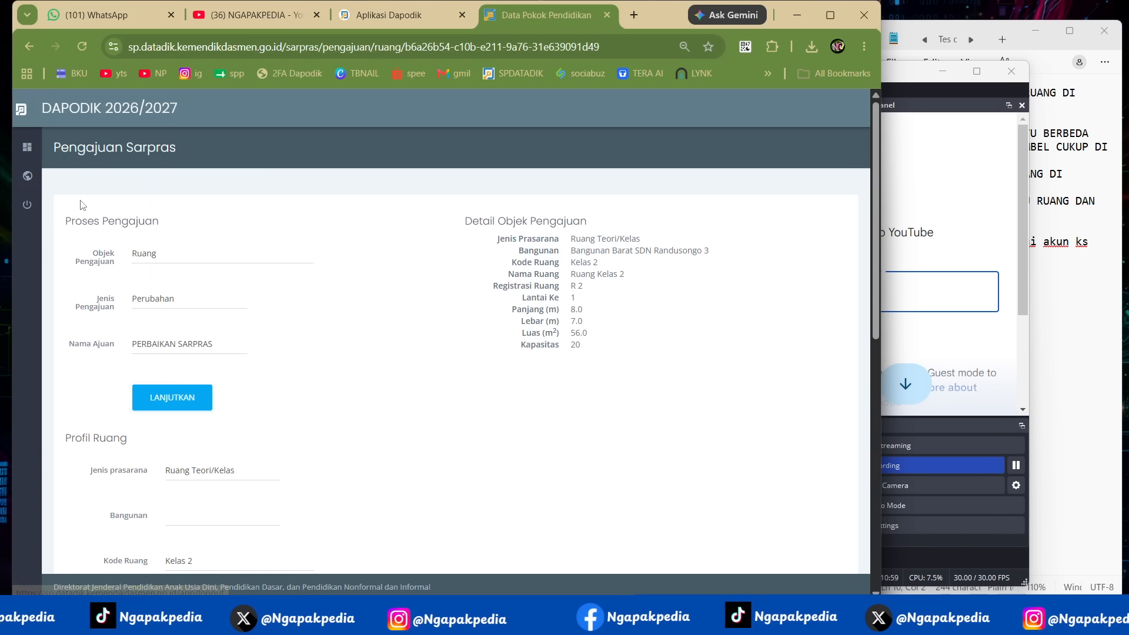
click(54, 180)
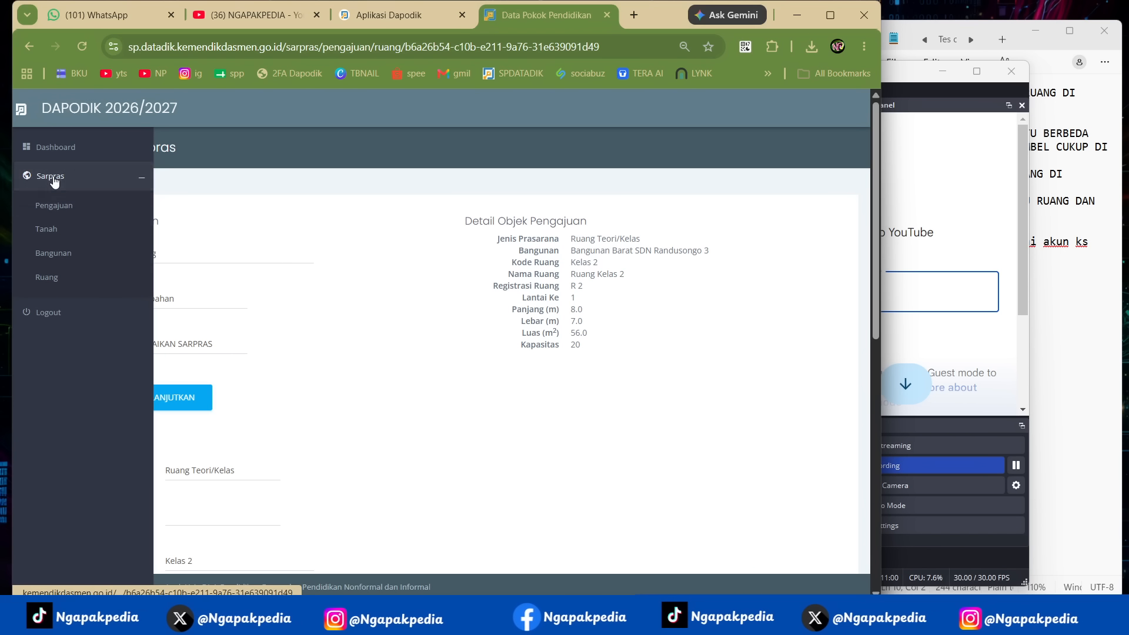
click(62, 211)
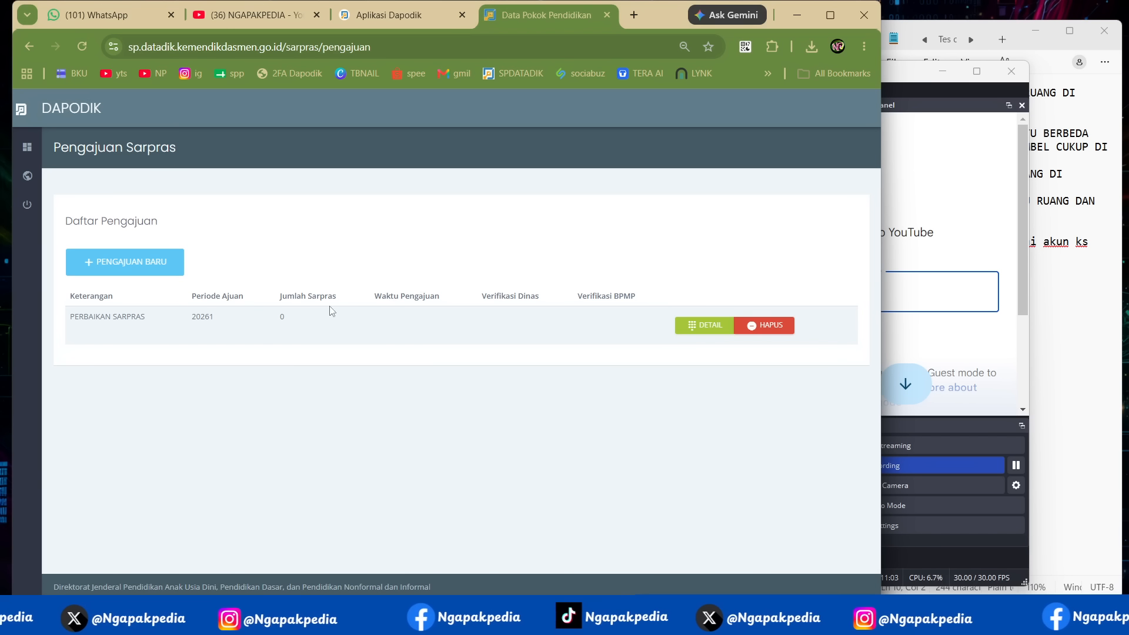
double_click(286, 318)
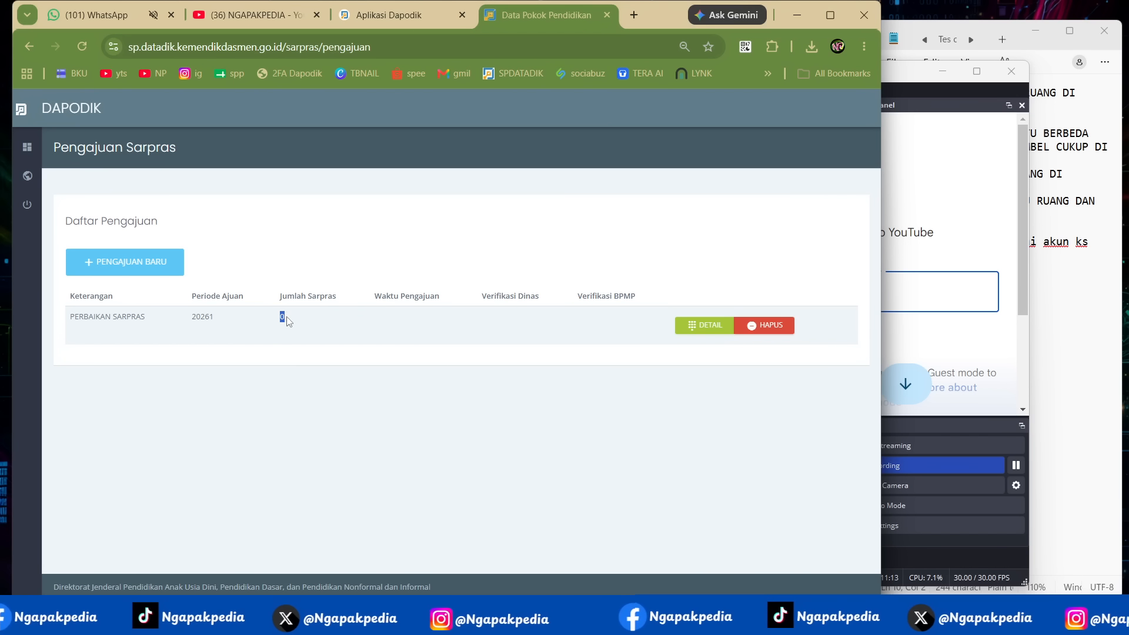
click(285, 319)
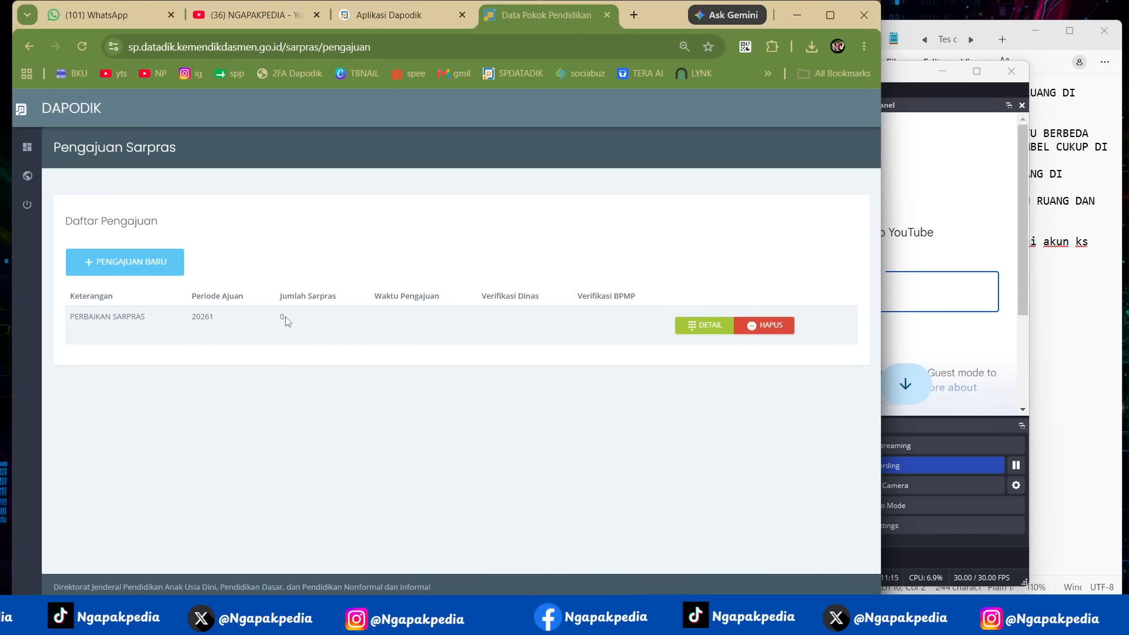
double_click(282, 317)
click(398, 321)
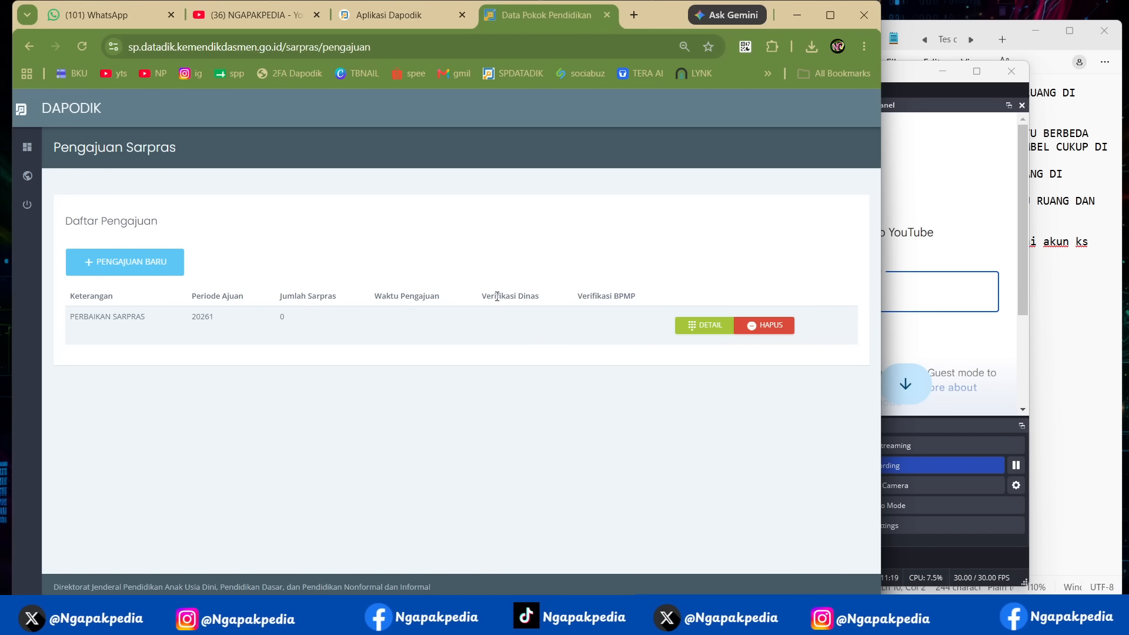
drag(497, 295, 639, 303)
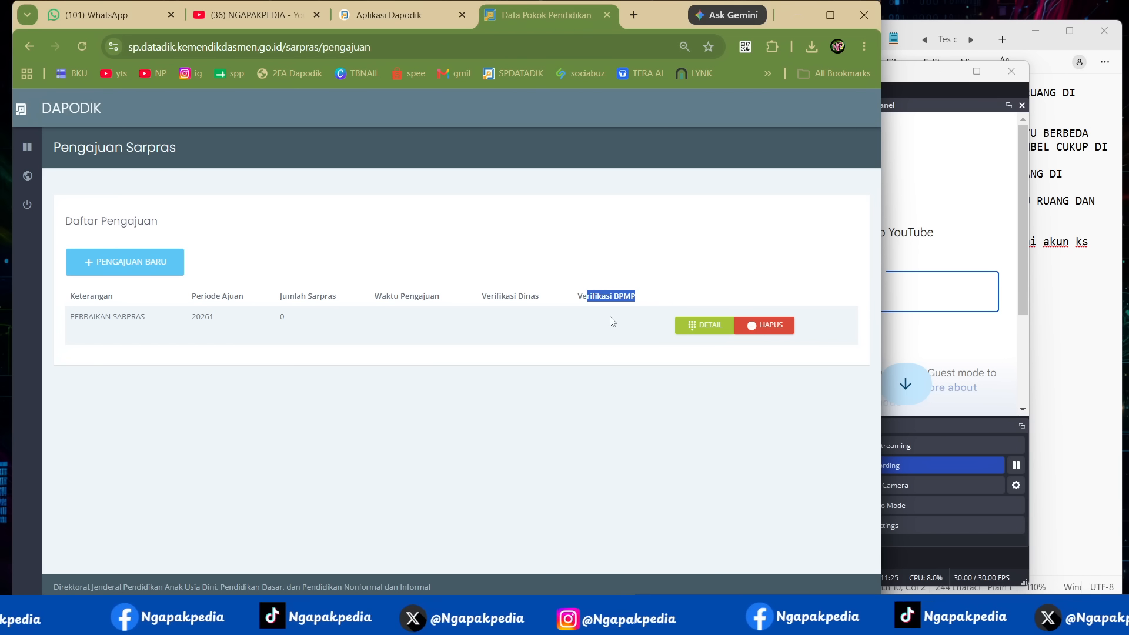
Switch to Aplikasi Dapodik, dismiss the message from Pusat to view the dashboard, and return to the SP Datadik submission list
click(1068, 284)
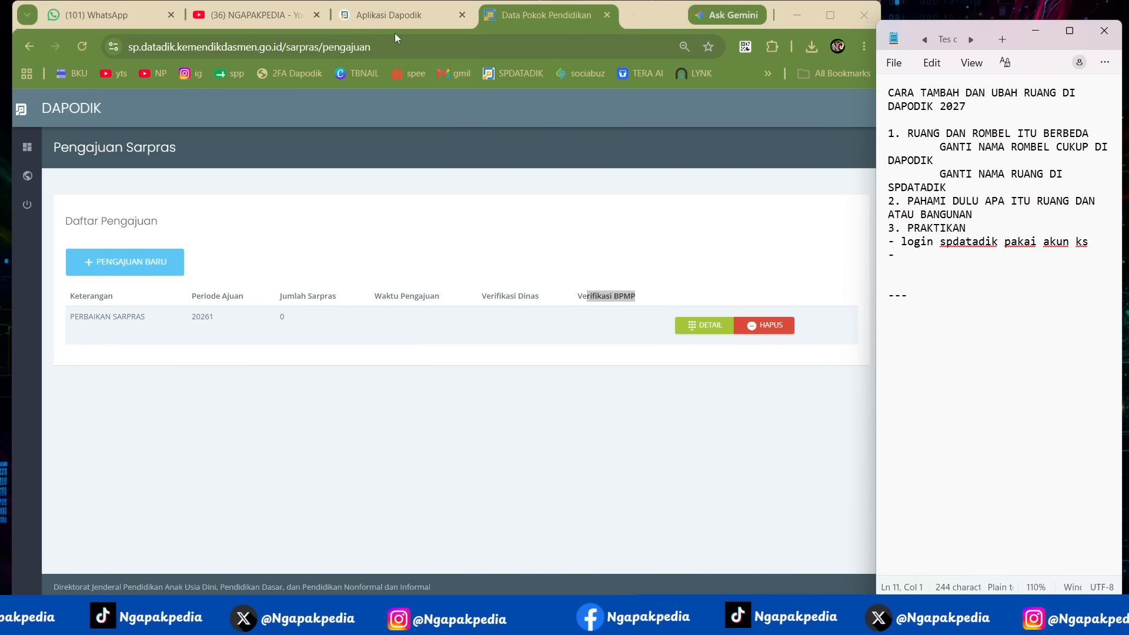
click(390, 19)
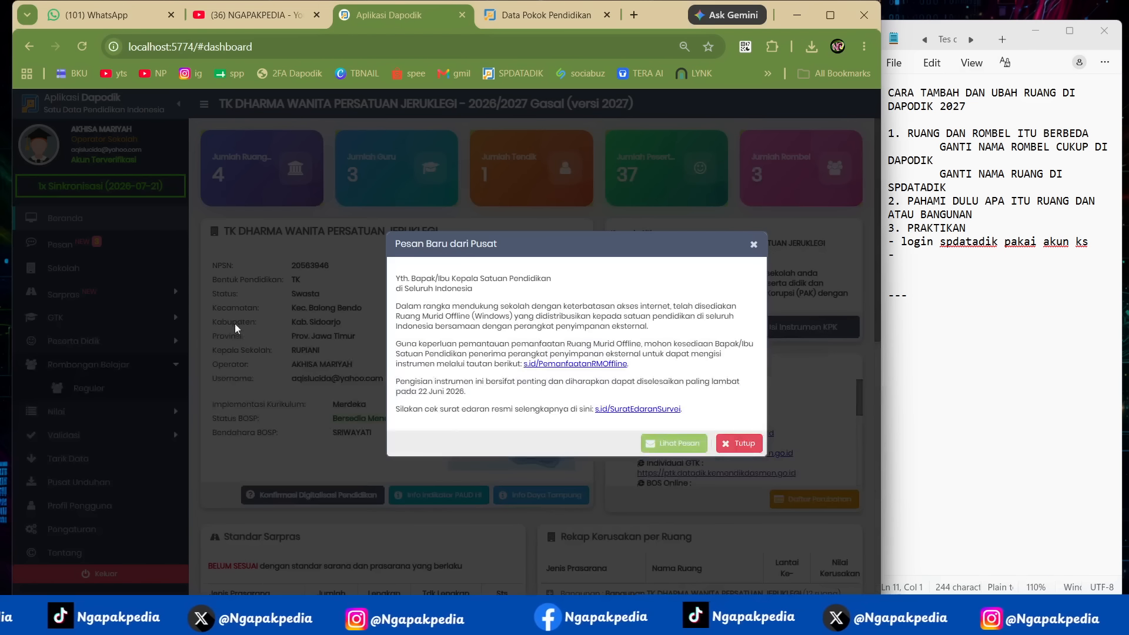
click(722, 449)
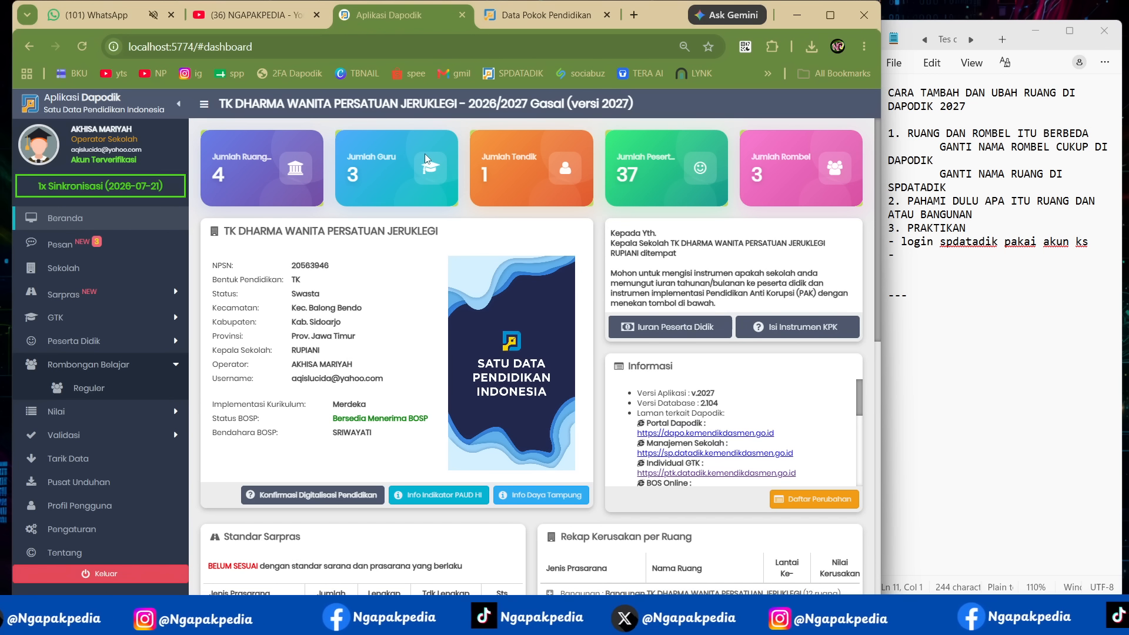
click(503, 20)
mouse_move(32, 282)
click(59, 178)
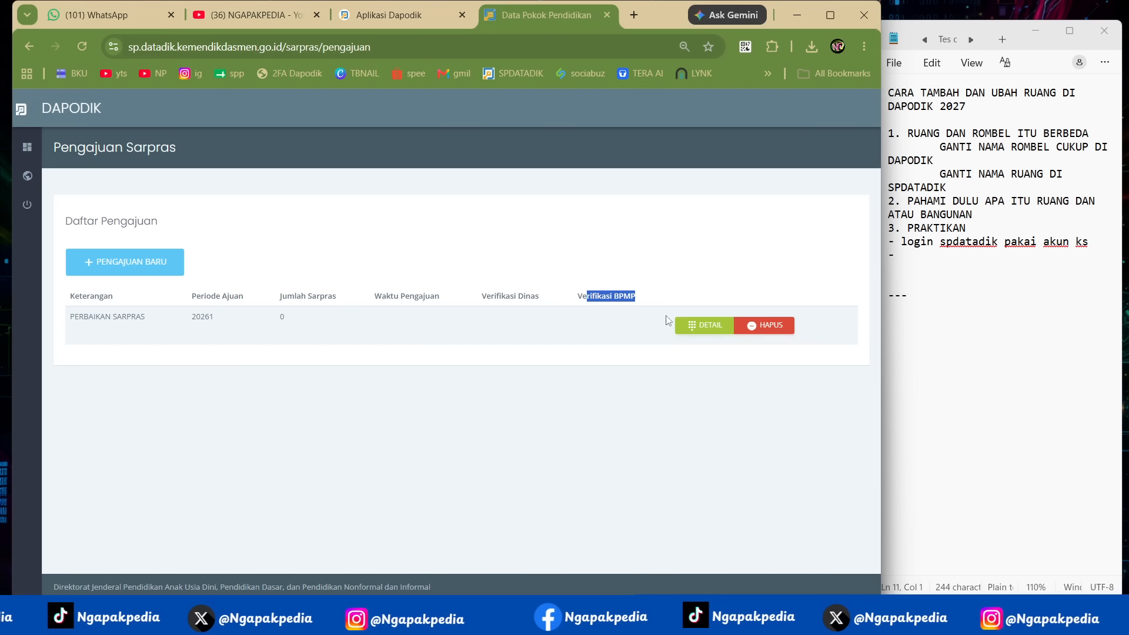
Delete the PERBAIKAN SARPRAS submission from the Daftar Pengajuan and confirm the deletion
click(757, 331)
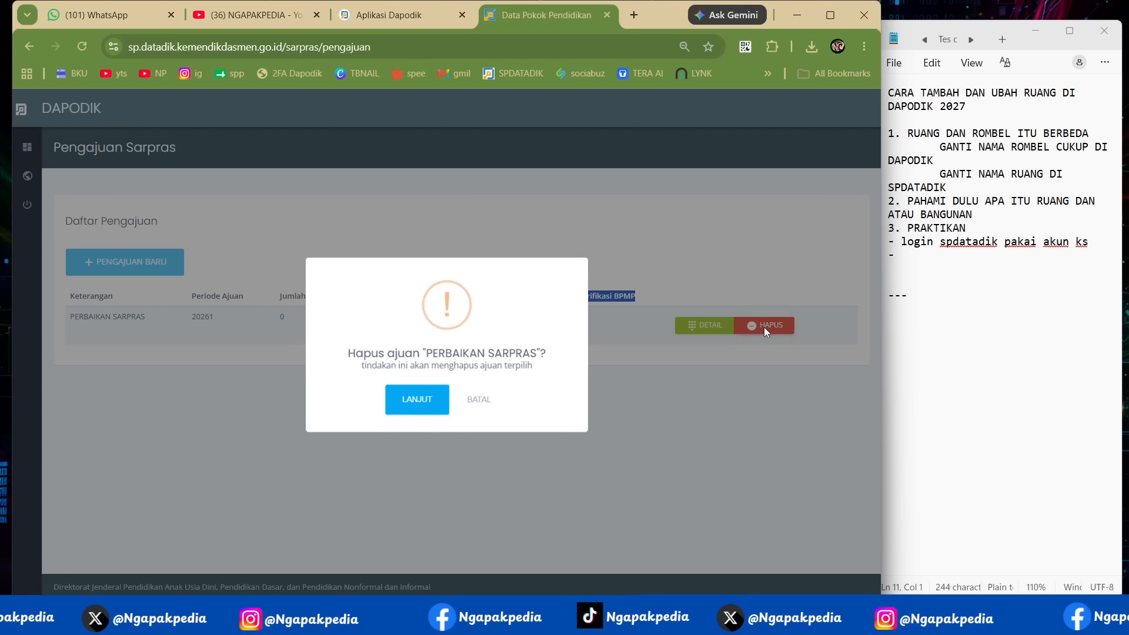
click(420, 406)
click(444, 358)
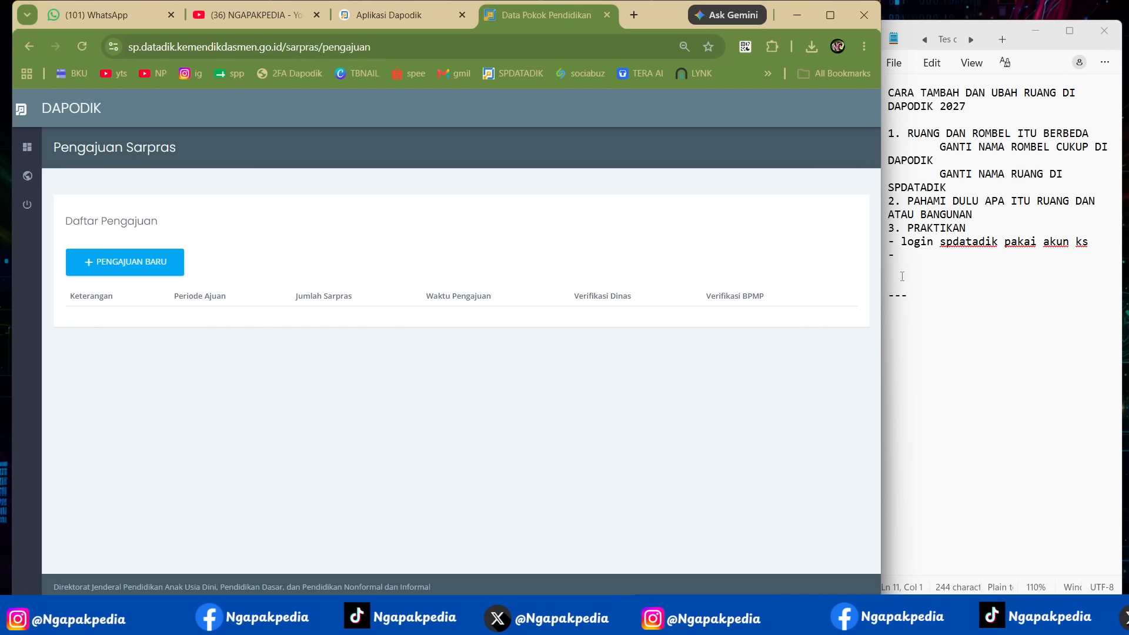
Add the lines "- Ke menu sarpras" and "- isi pengajuan" below the login line in the Notepad notes
click(929, 261)
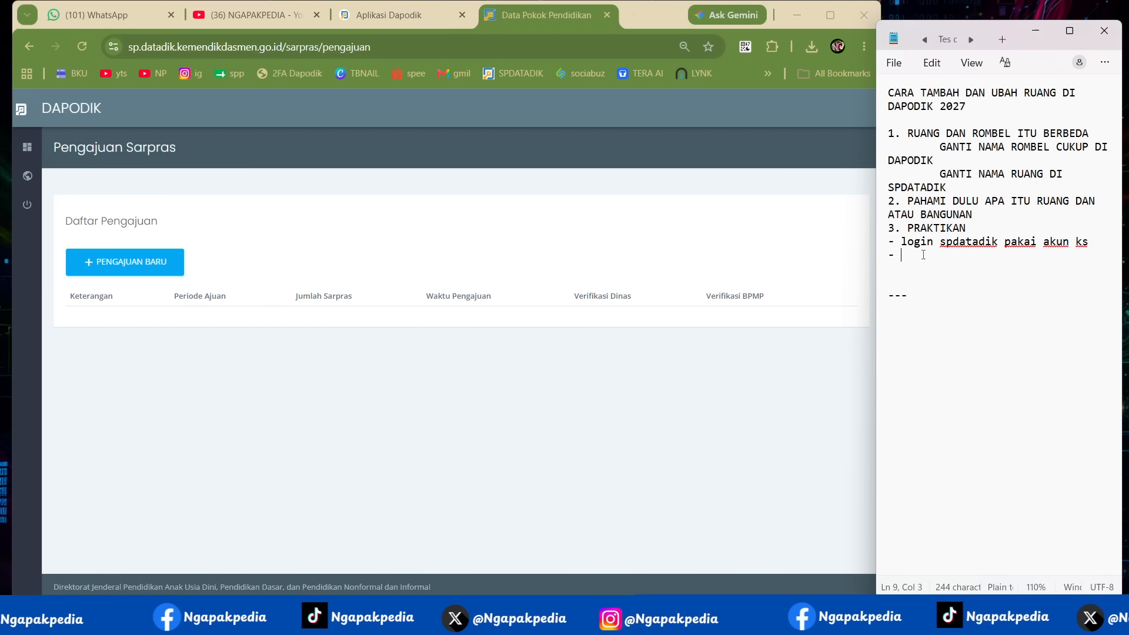
click(47, 182)
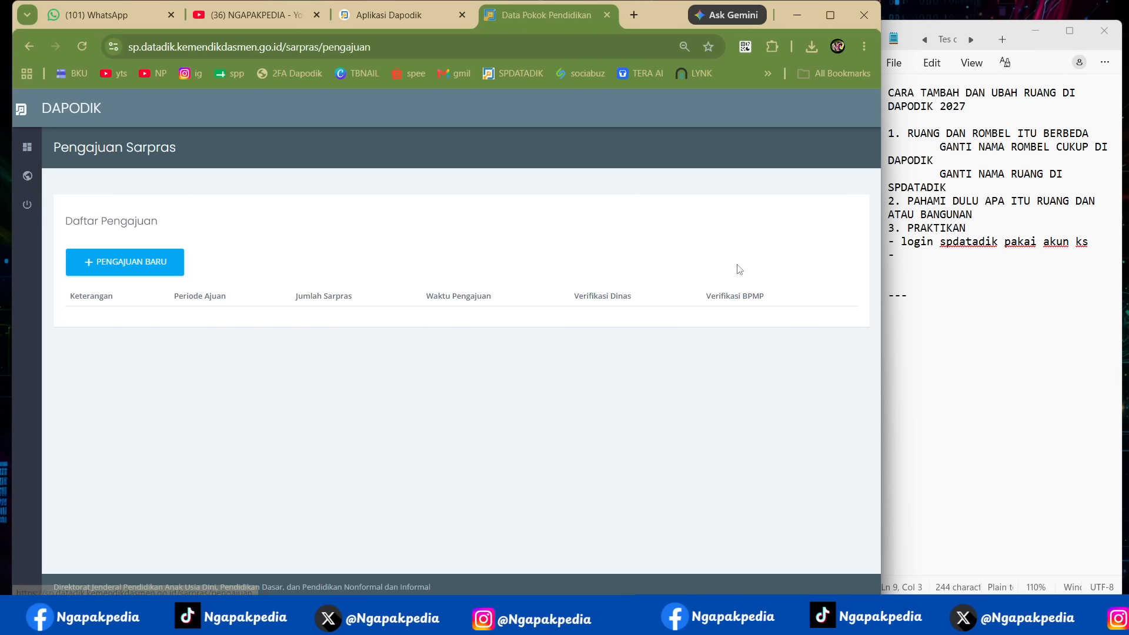
click(921, 264)
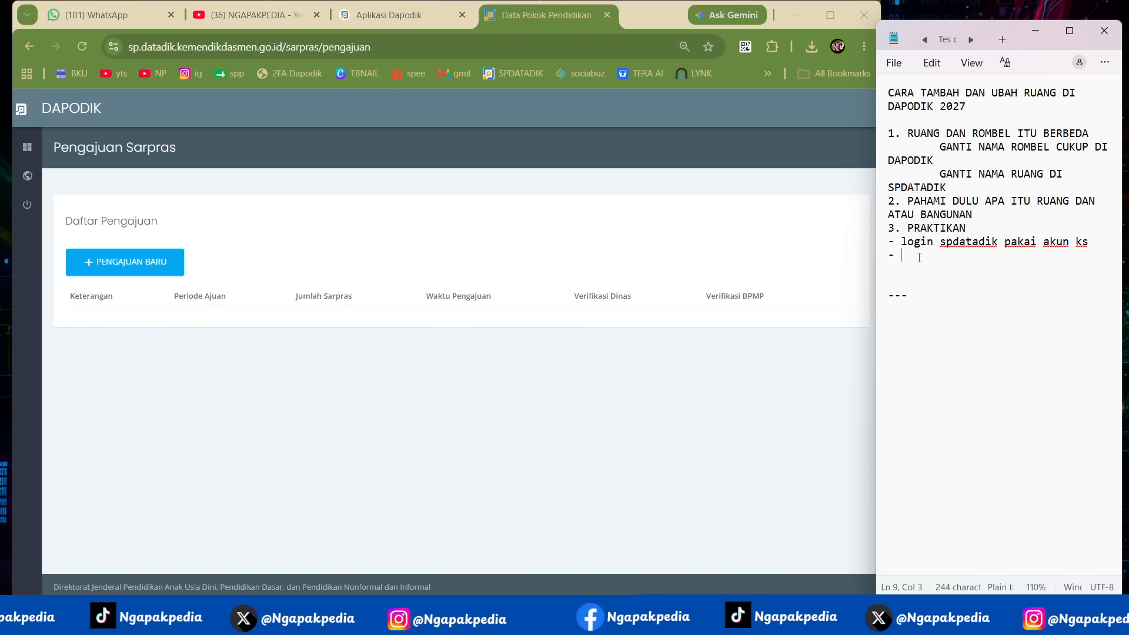
text(I)
key(BackSpace)
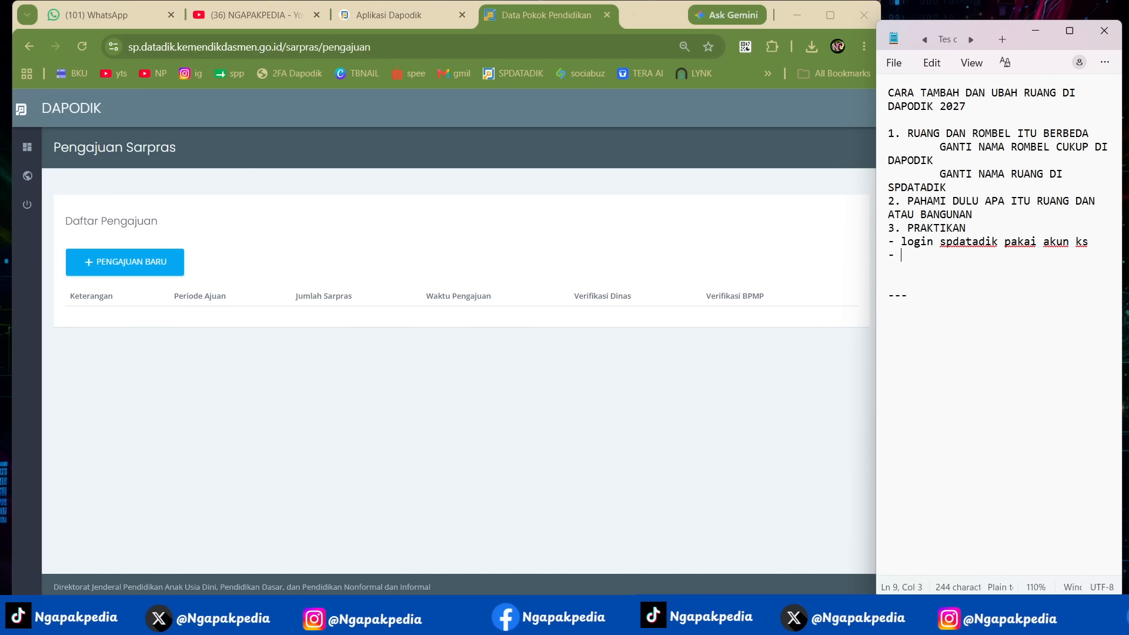
text(Ke menu sarpras)
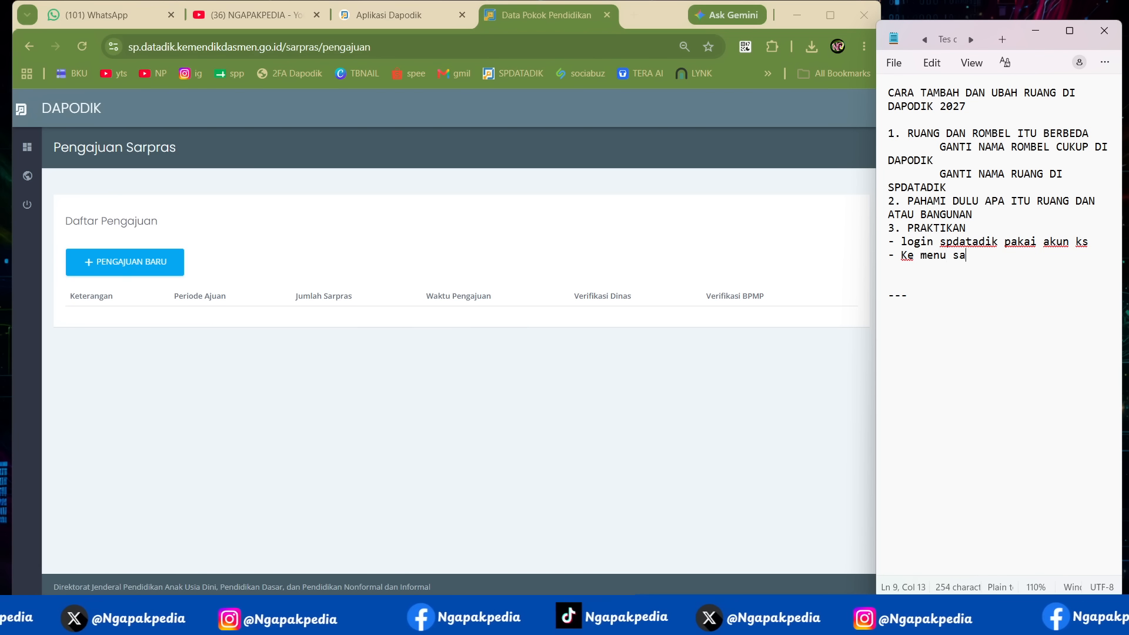
key(Return)
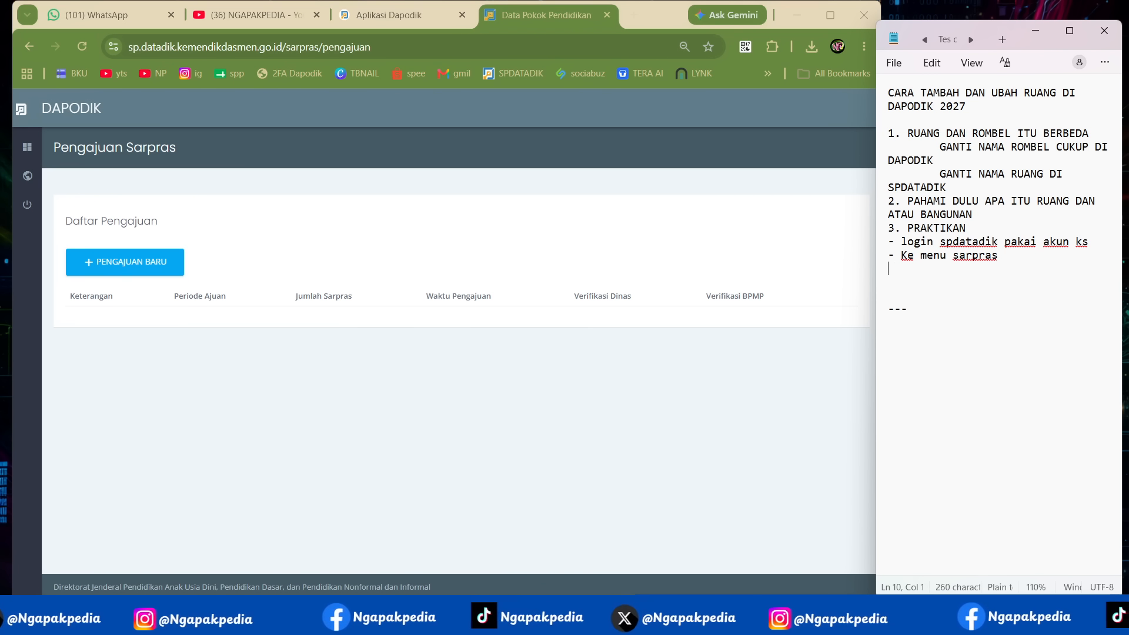
text(- isi pengajuan)
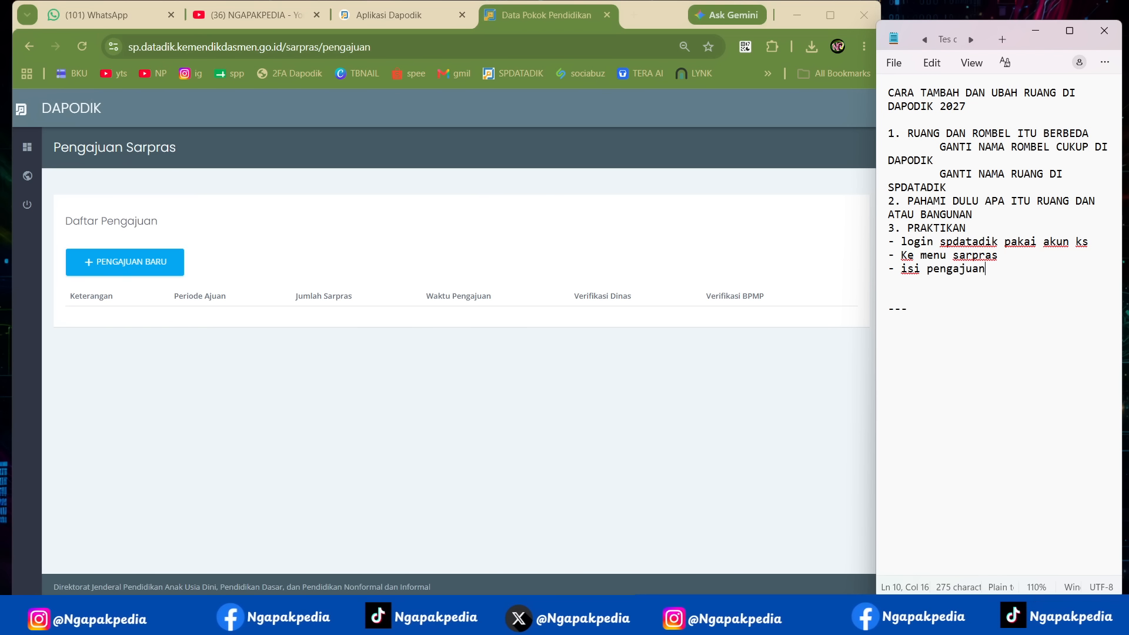
Append "( sekaligus saja)" to the "isi pengajuan" line in the notes and add the line "- ke menu sarpras lagi" below it
key(Return)
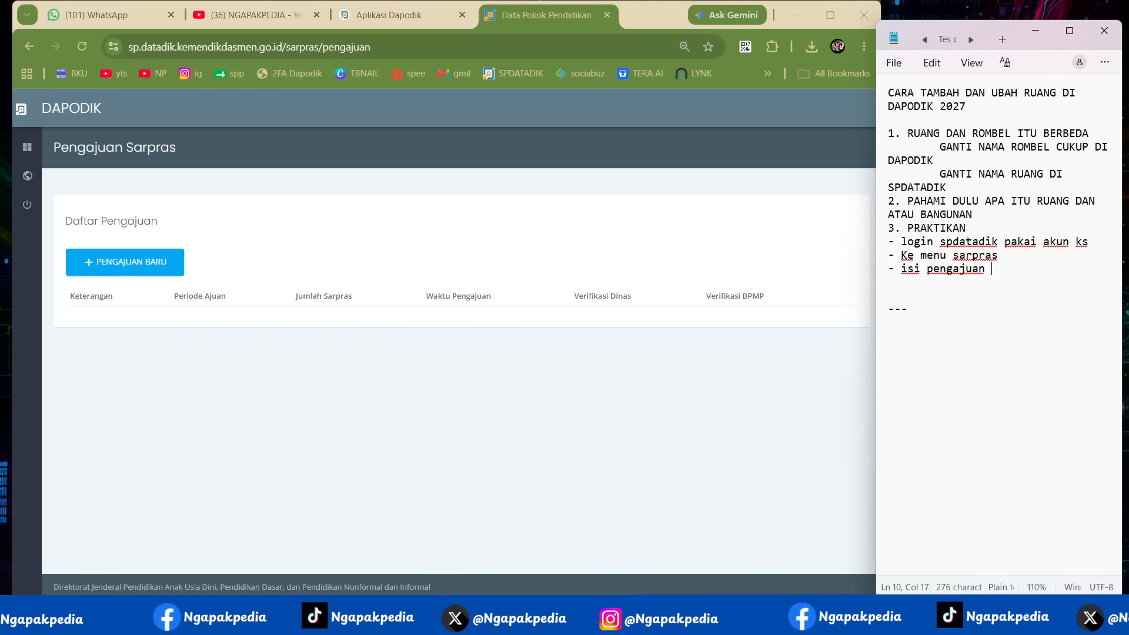
text(( sekaligu)
text(s )
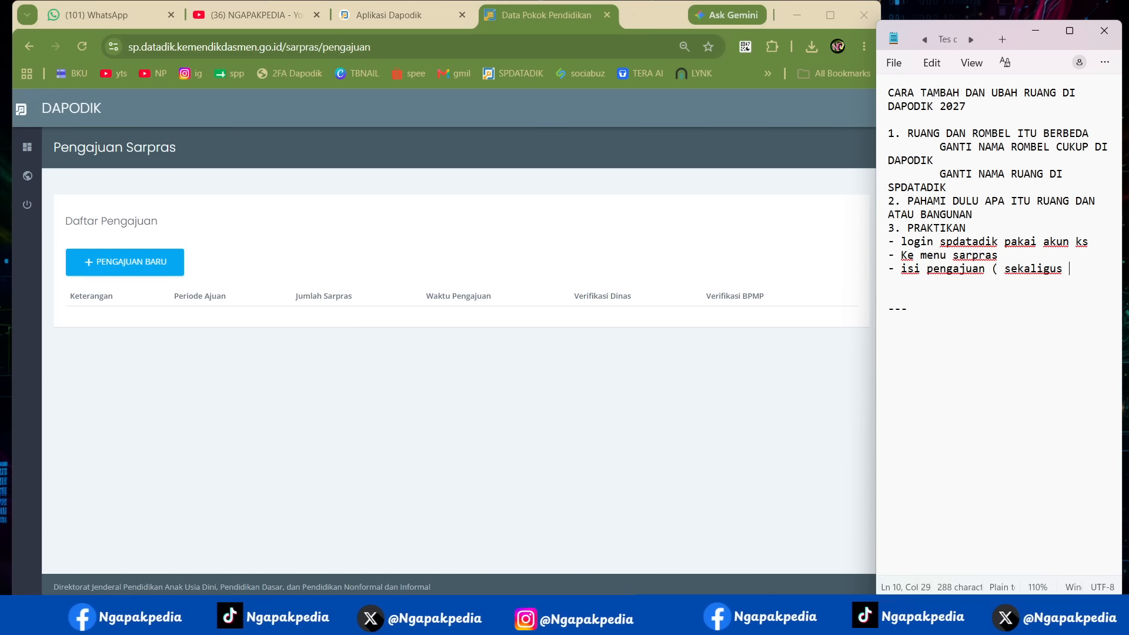
text(saja))
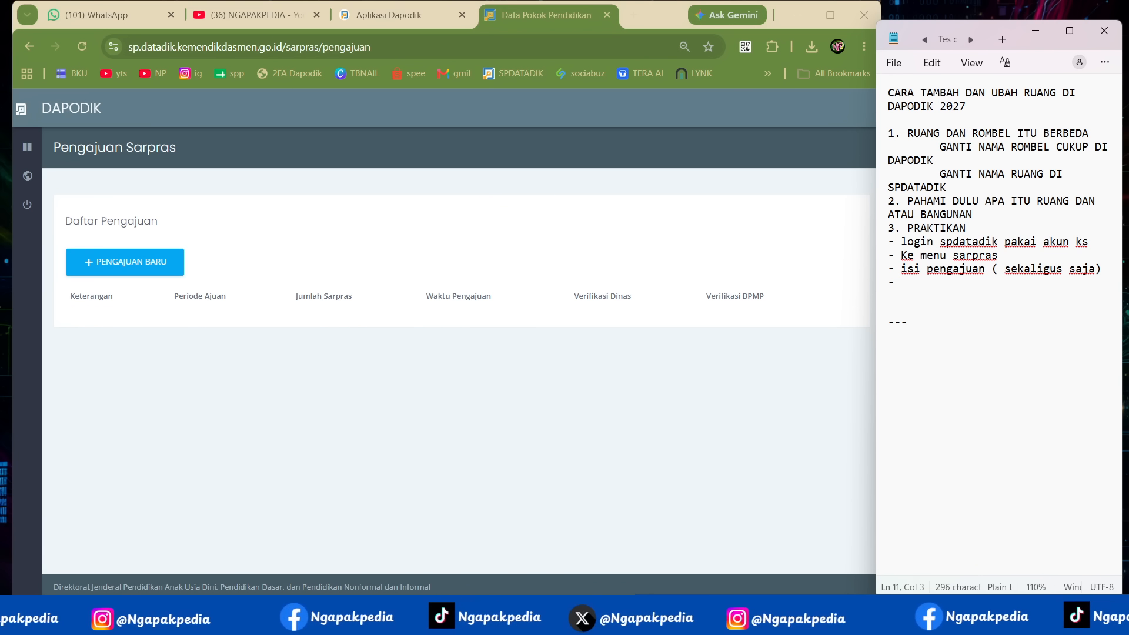
text(e men)
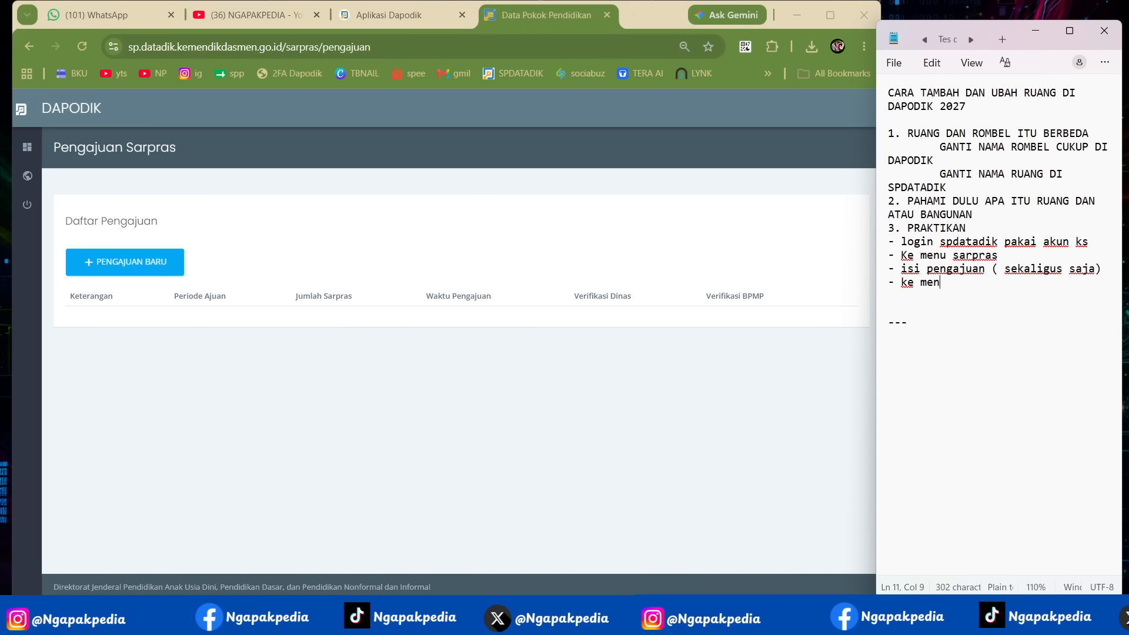
text(u sarpras lagi)
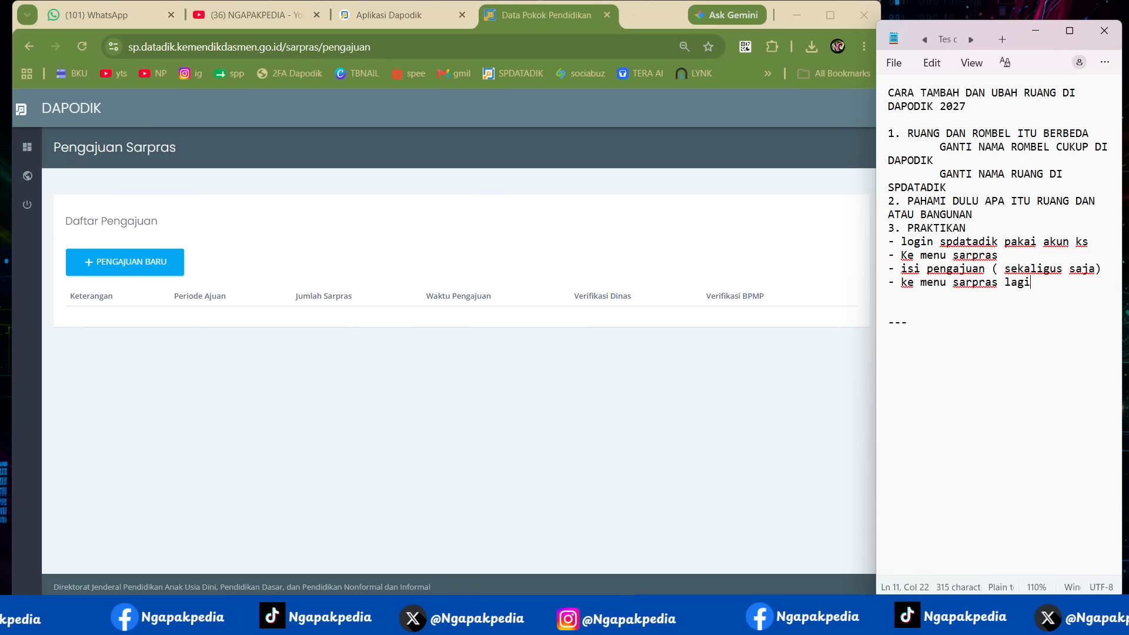
Add the line "- pilih ruang / bangunan / tanah yang mau di tambah / di rubah" to the PRAKTIKAN list
key(Return)
text(- )
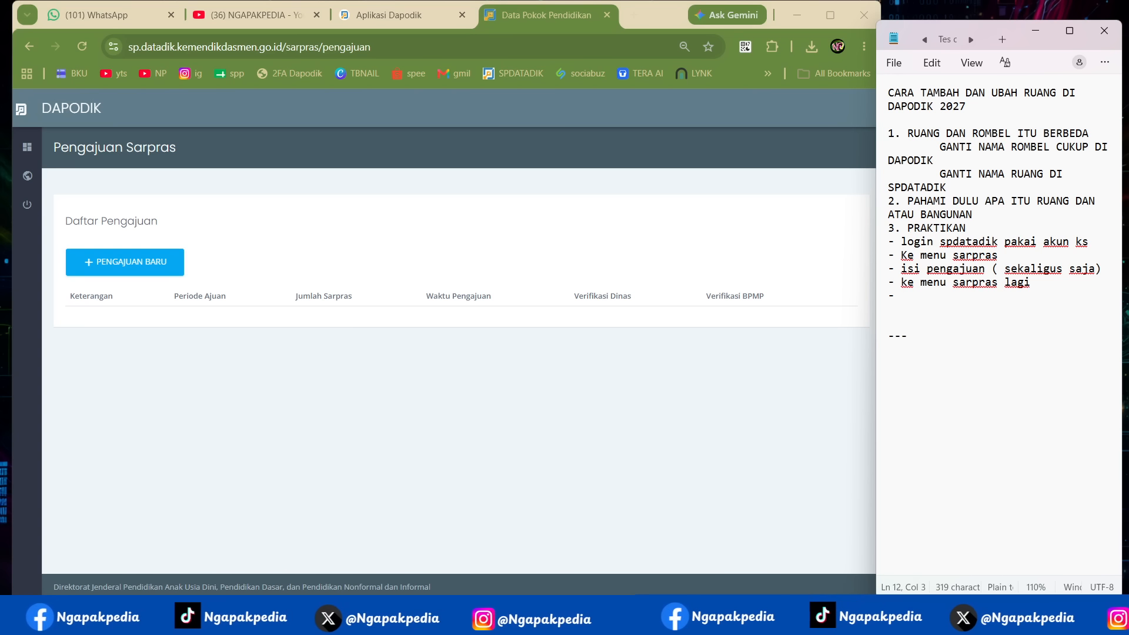
text(pilih ruang)
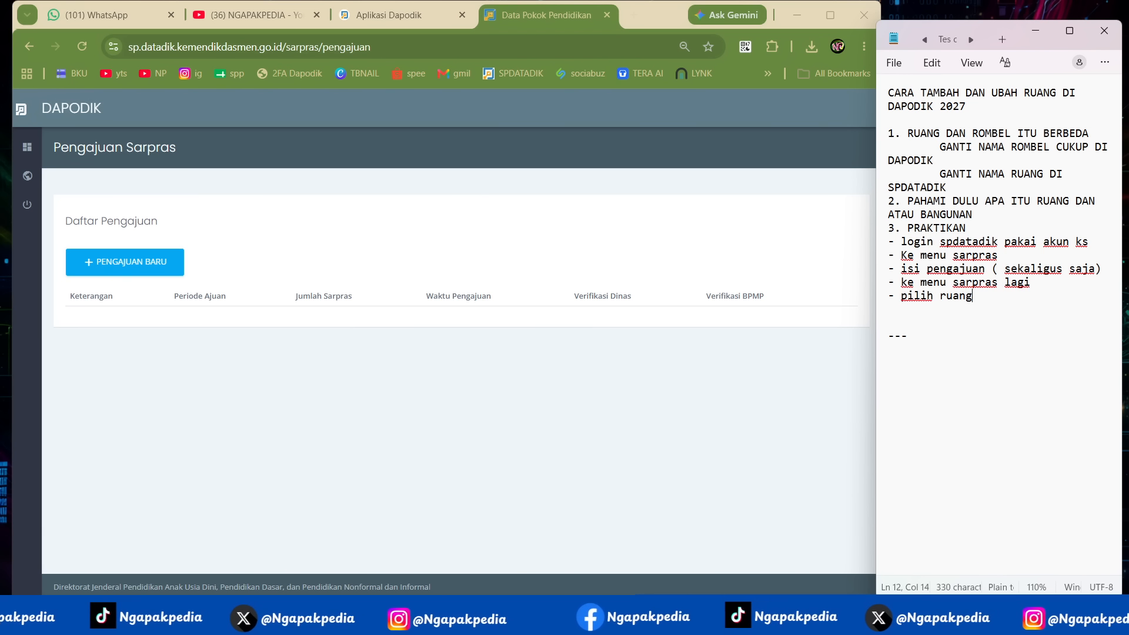
text( / bangun)
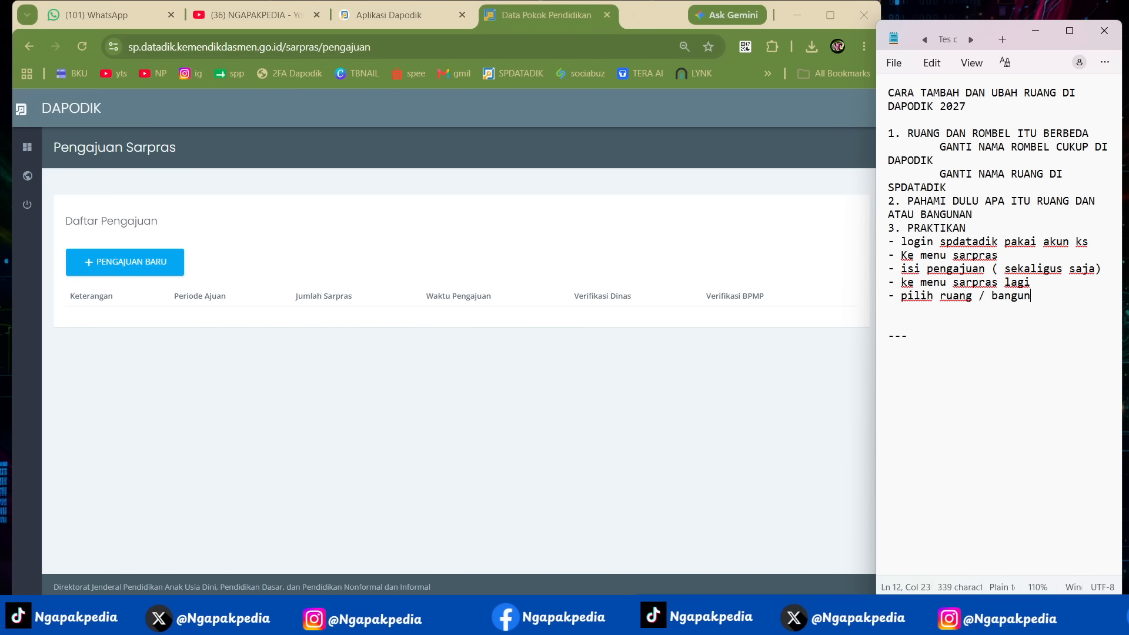
text(an / tanah y)
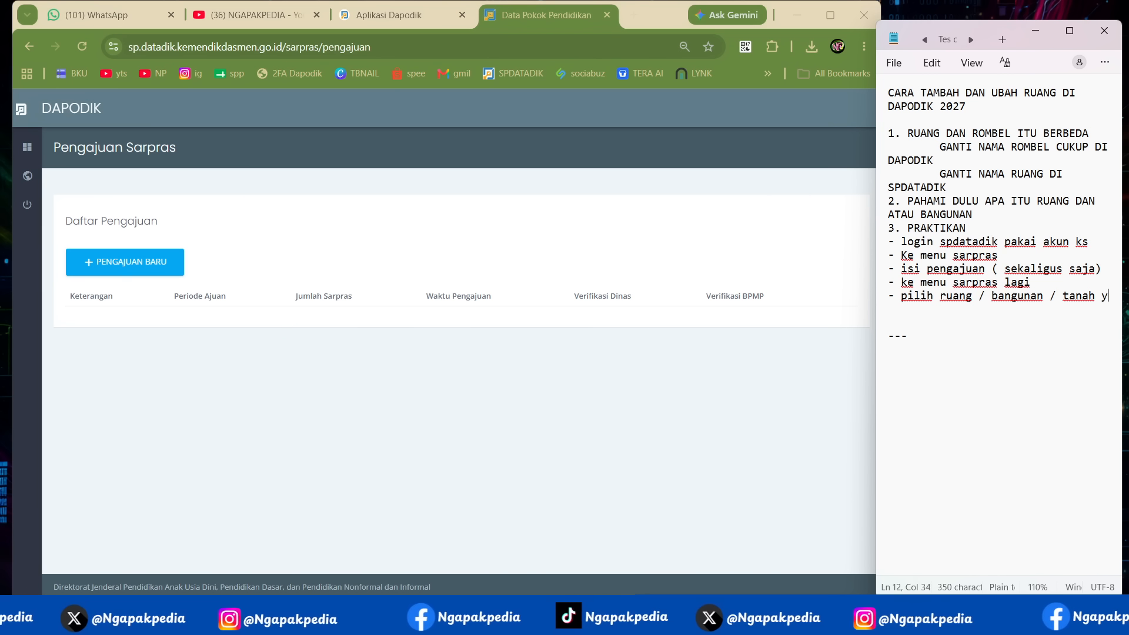
text(ang mau di tamb)
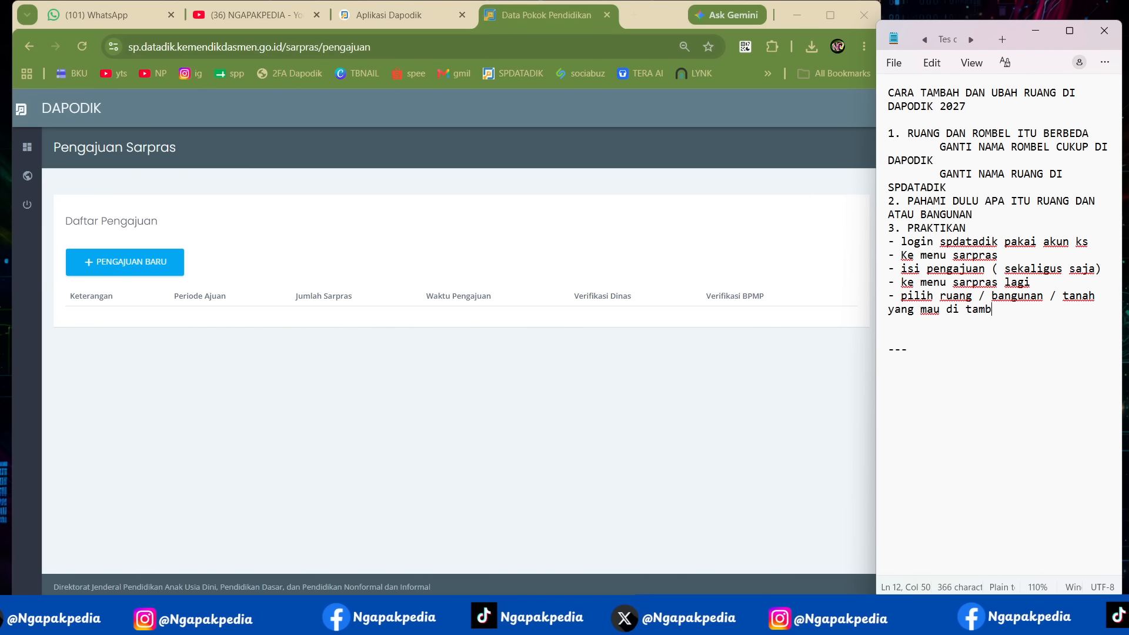
text(ah / d)
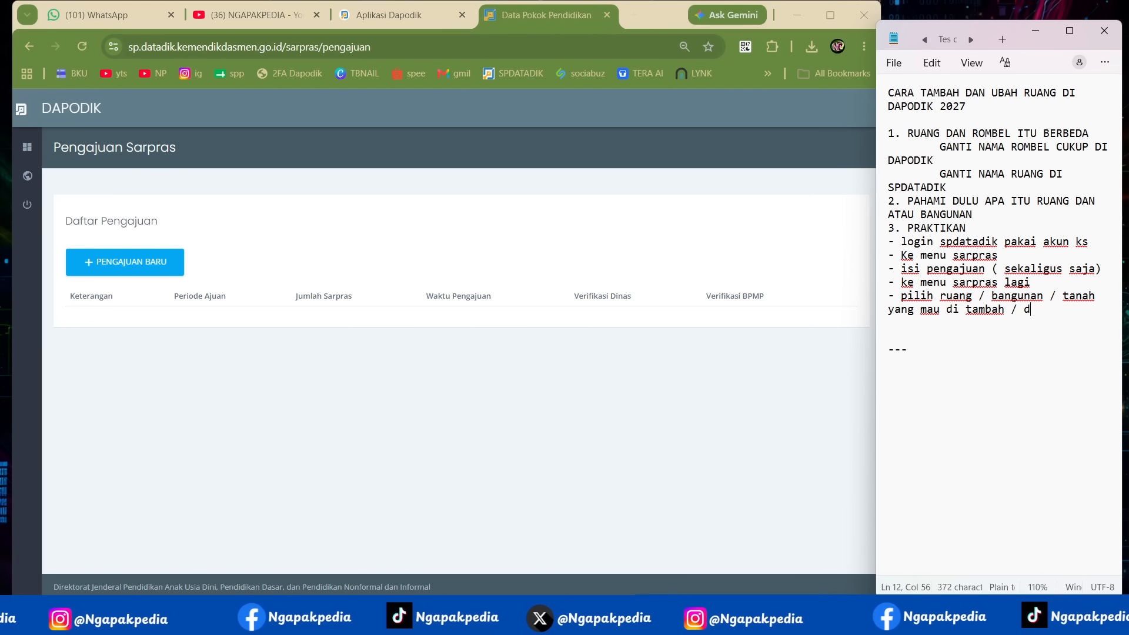
text(i rubah)
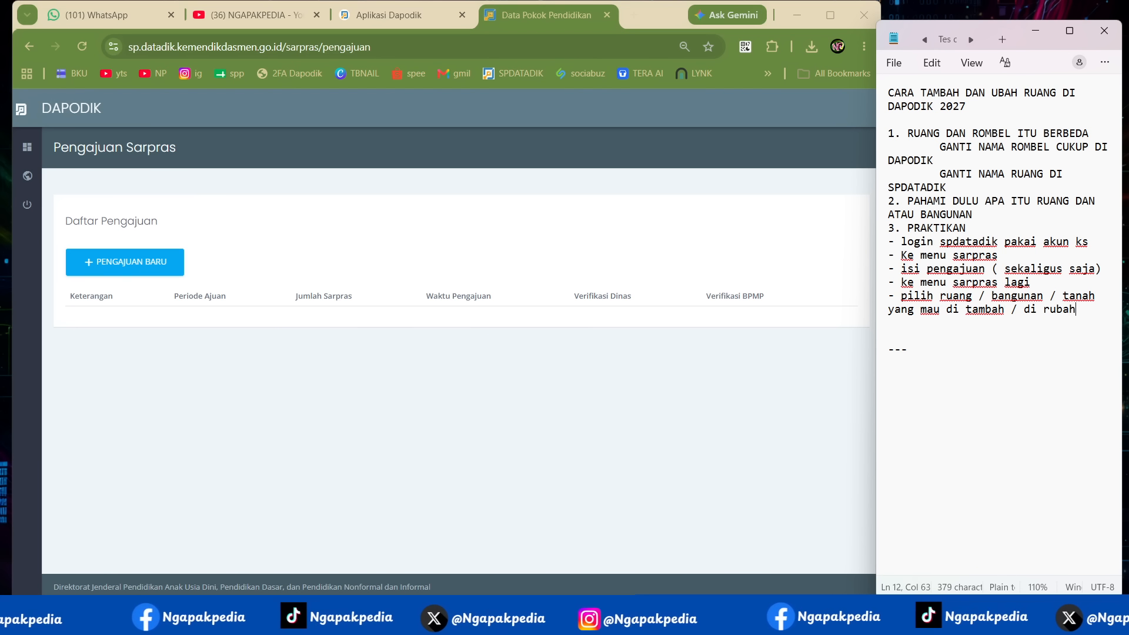
Add the lines "- isi datanya" and "- simpan" to the end of the PRAKTIKAN list
key(Return)
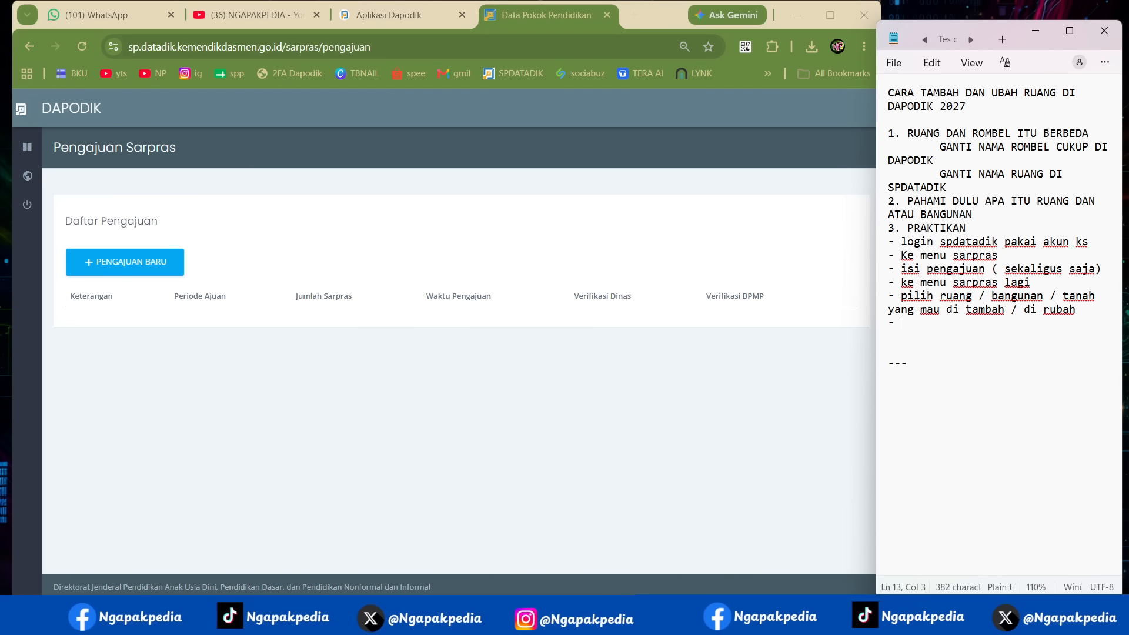
text(- isi datanya)
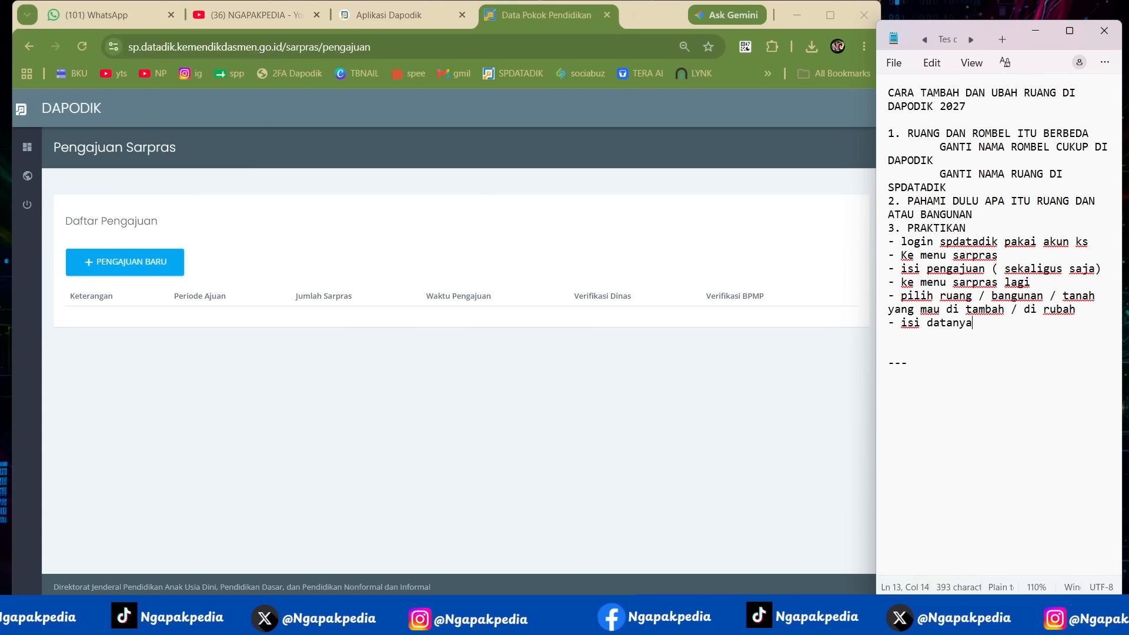
key(Return)
text(- )
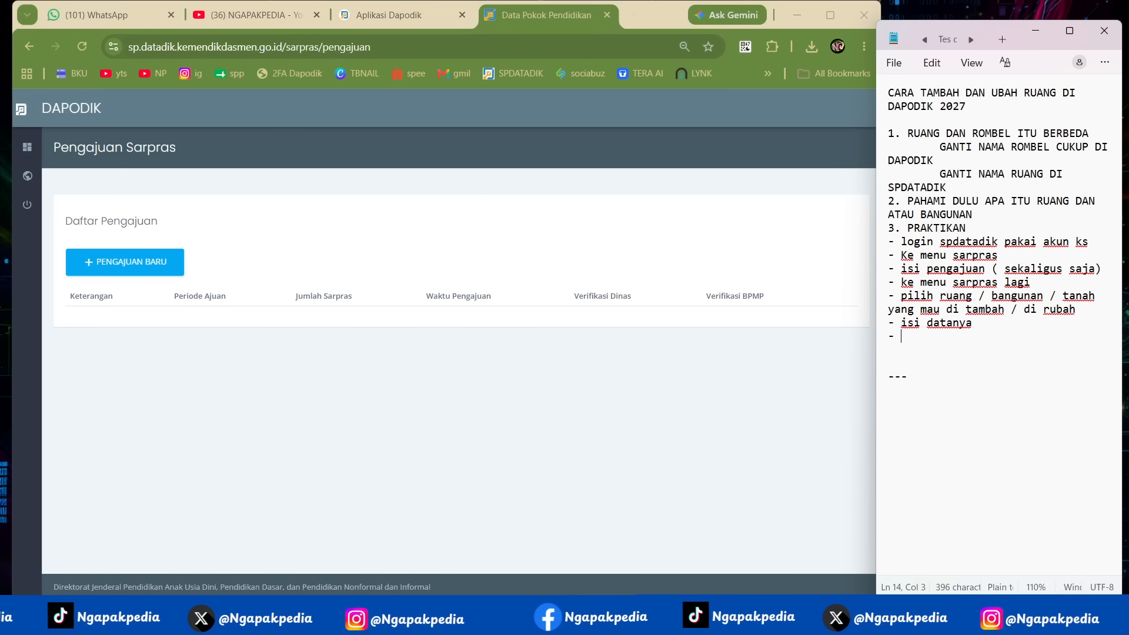
text(minta)
key(BackSpace)
key(BackSpace)
key(BackSpace)
key(BackSpace)
key(BackSpace)
key(BackSpace)
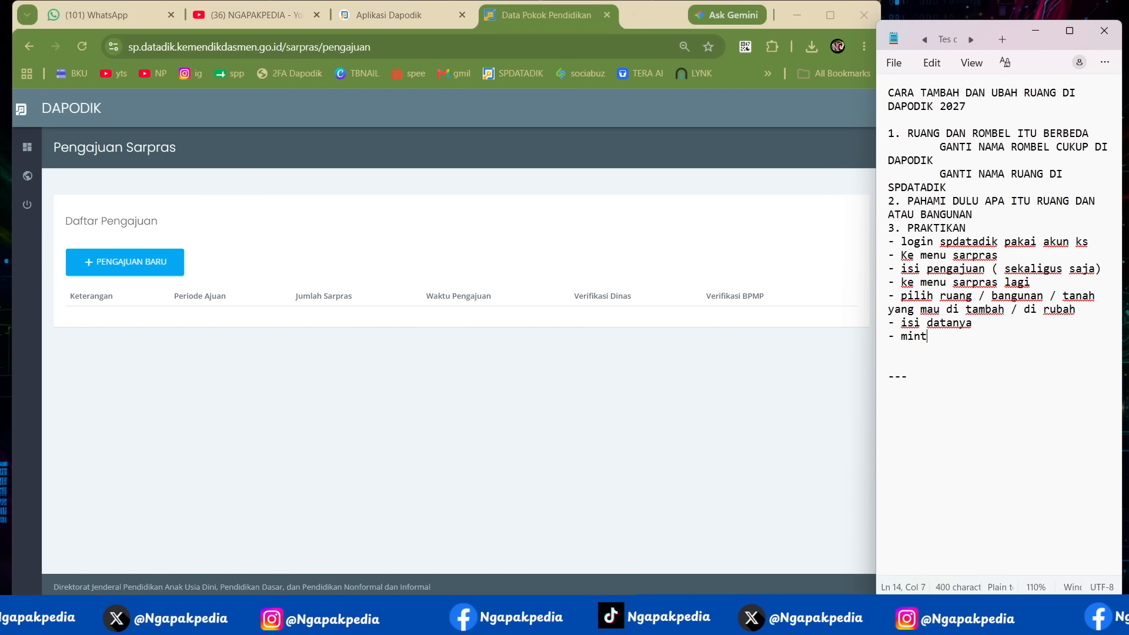
text(simpan)
Add the line "- minta verifikasi dinas dan bpmp" below the "simpan" line in the notes
key(Return)
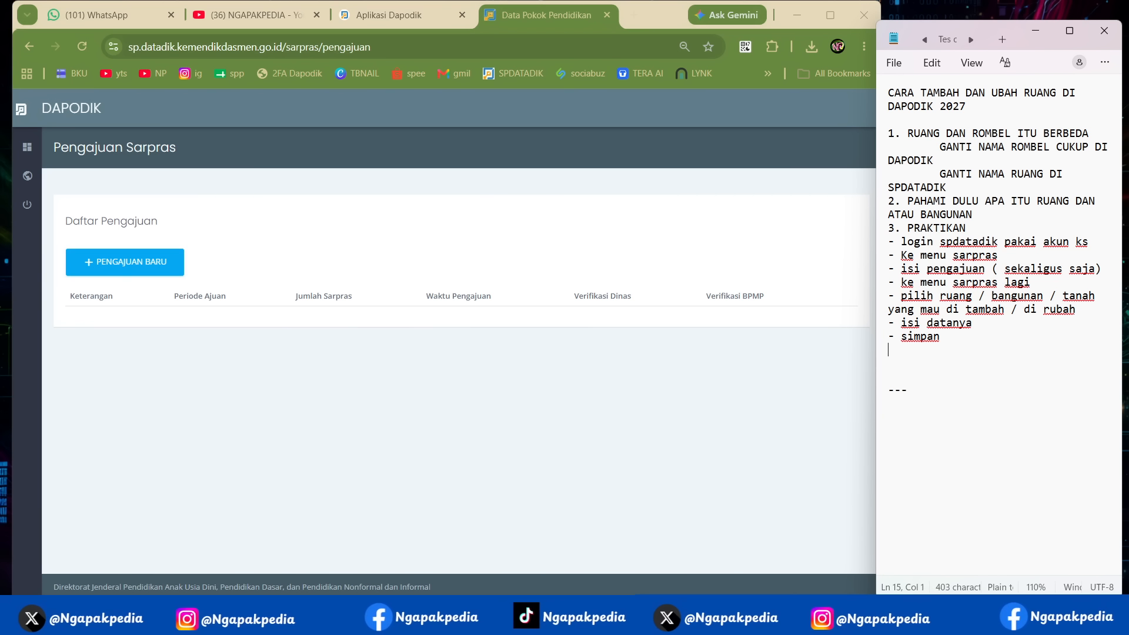
text(- minta v)
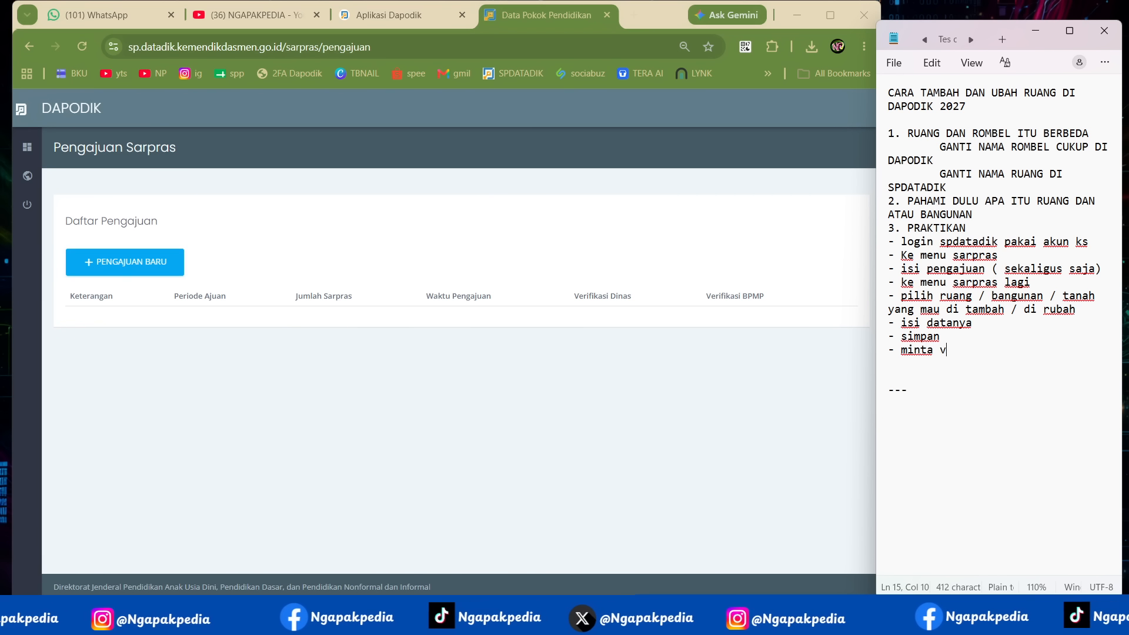
text(erifikasi dinas dan b)
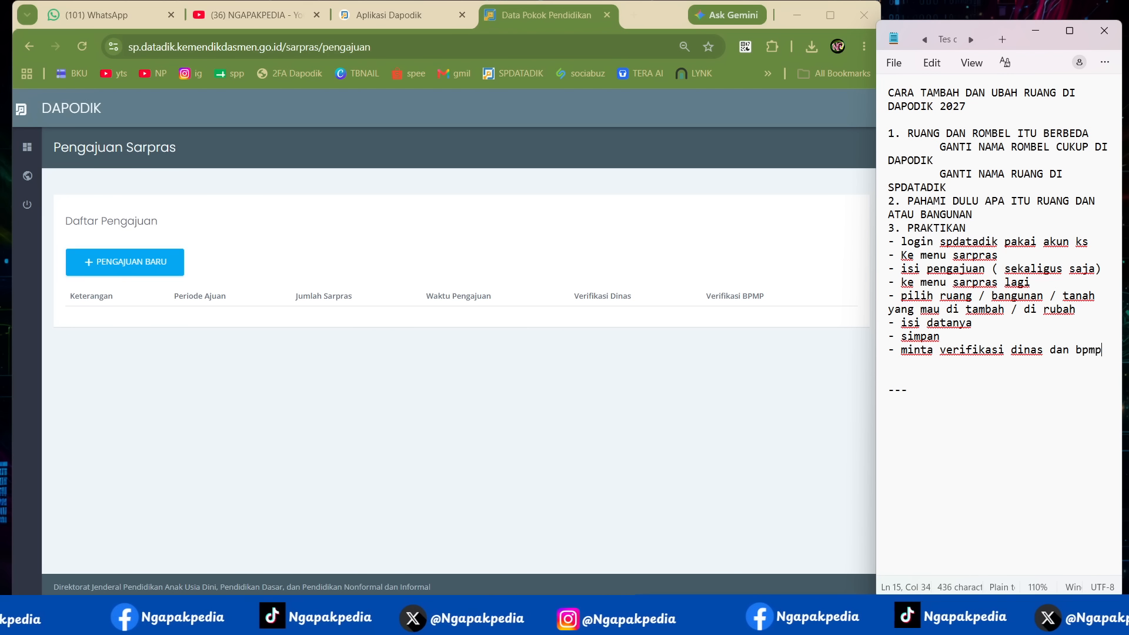
text(pmp)
Add the closing steps "- dapodik tarikdata" and "- cek data di dapodiknya" to the PRAKTIKAN list
key(Return)
text(- )
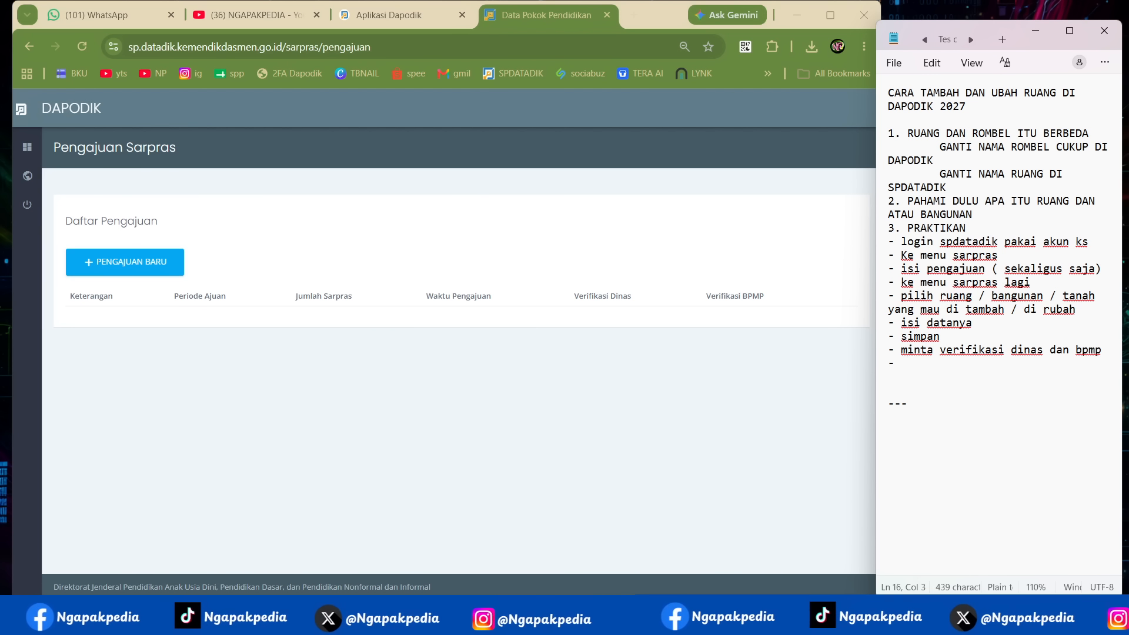
text(dapodik tarikda)
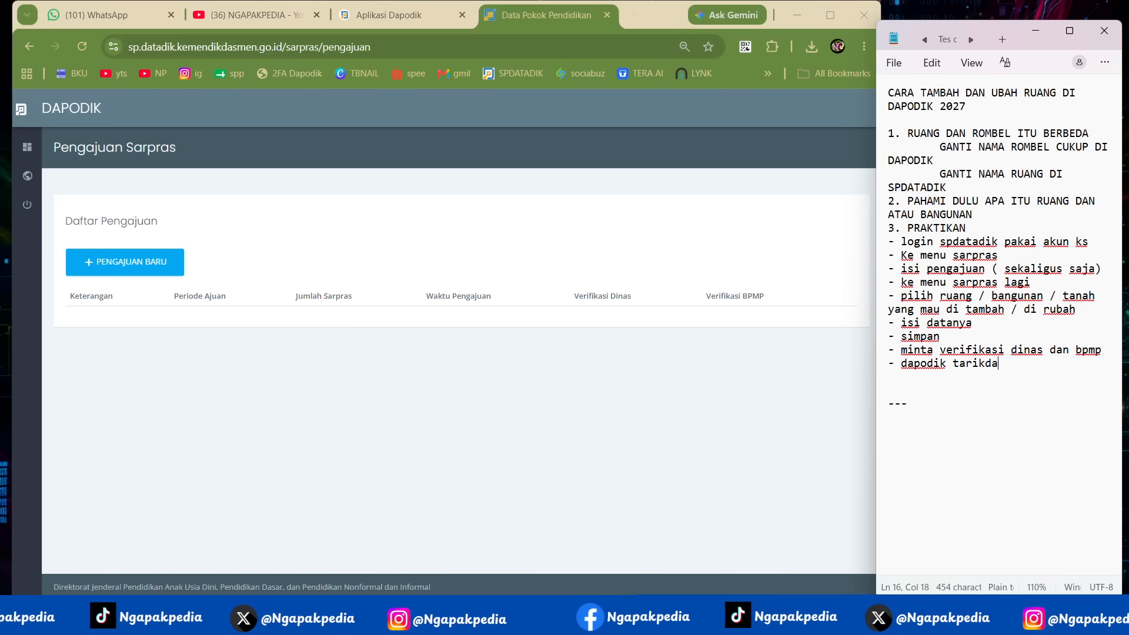
text(ta )
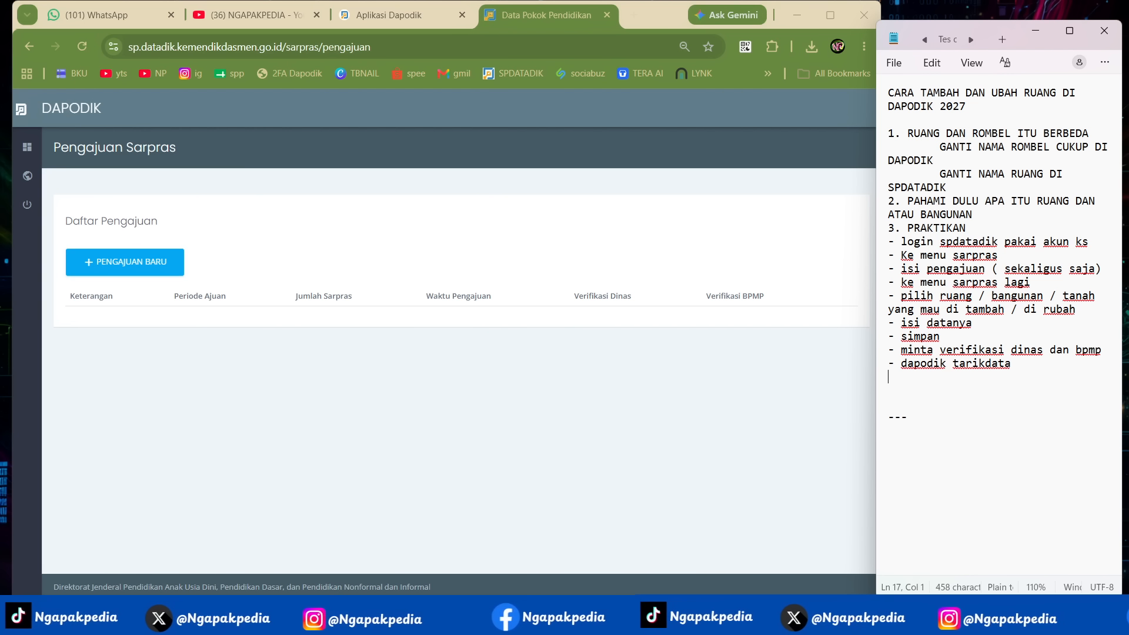
text( cek da)
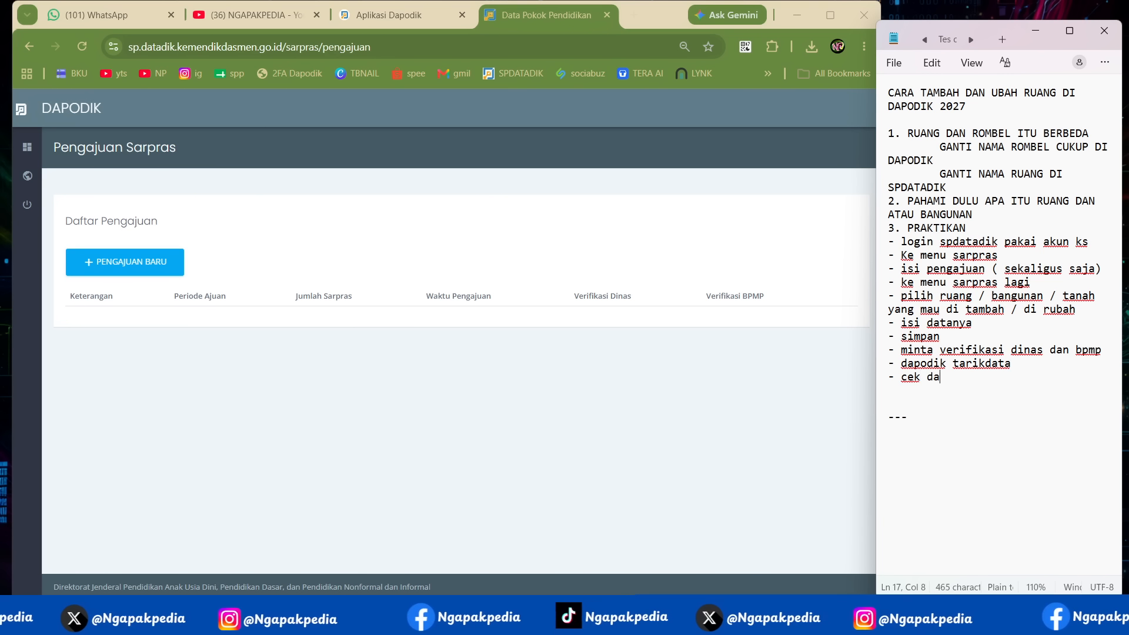
text(ta di dapodiknya)
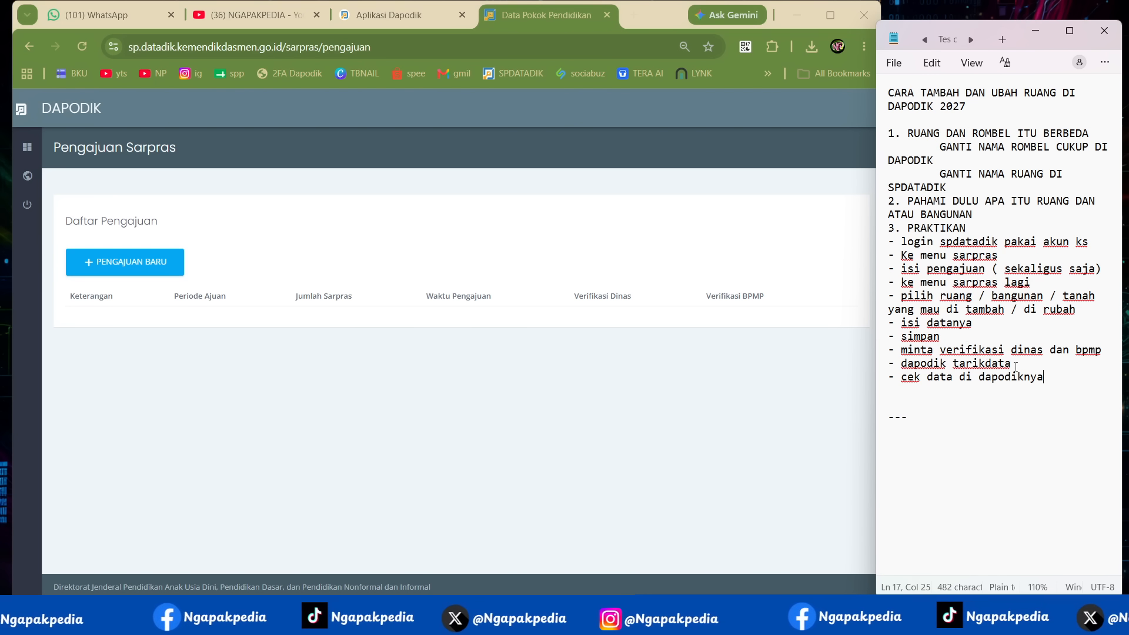
drag(1064, 379, 908, 228)
drag(948, 174, 1057, 174)
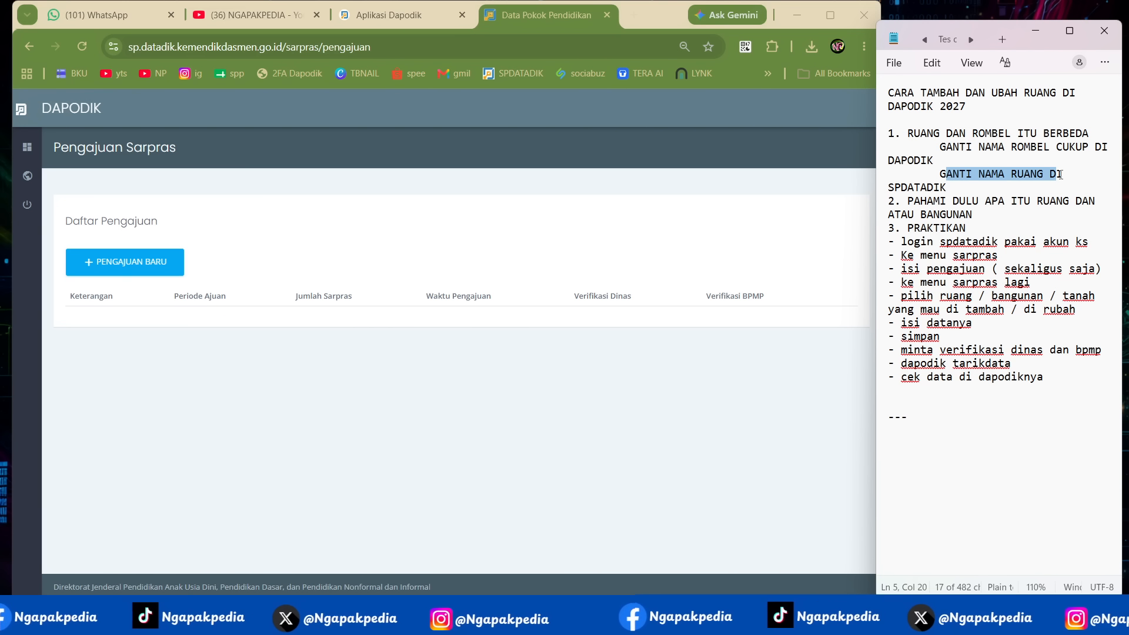
drag(948, 92, 1046, 92)
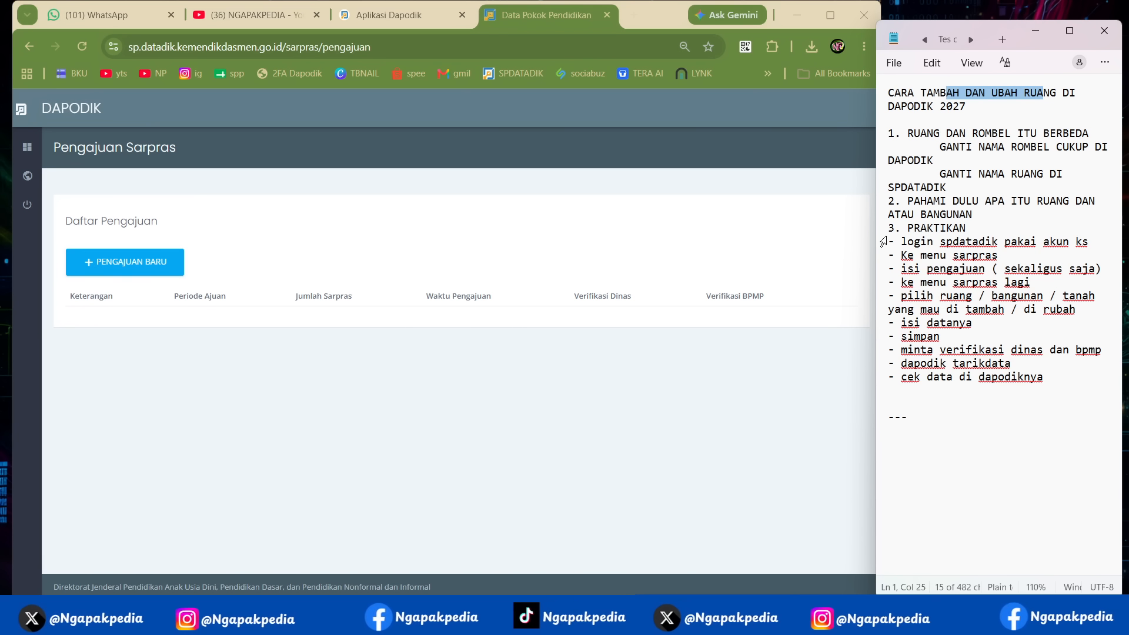
click(664, 220)
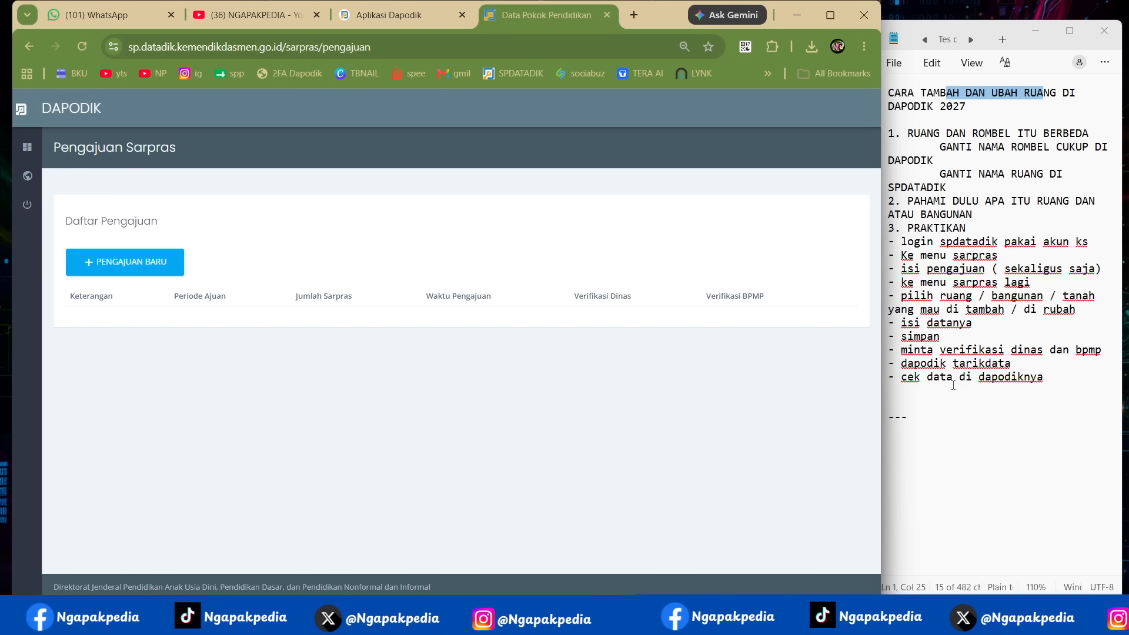
click(1051, 377)
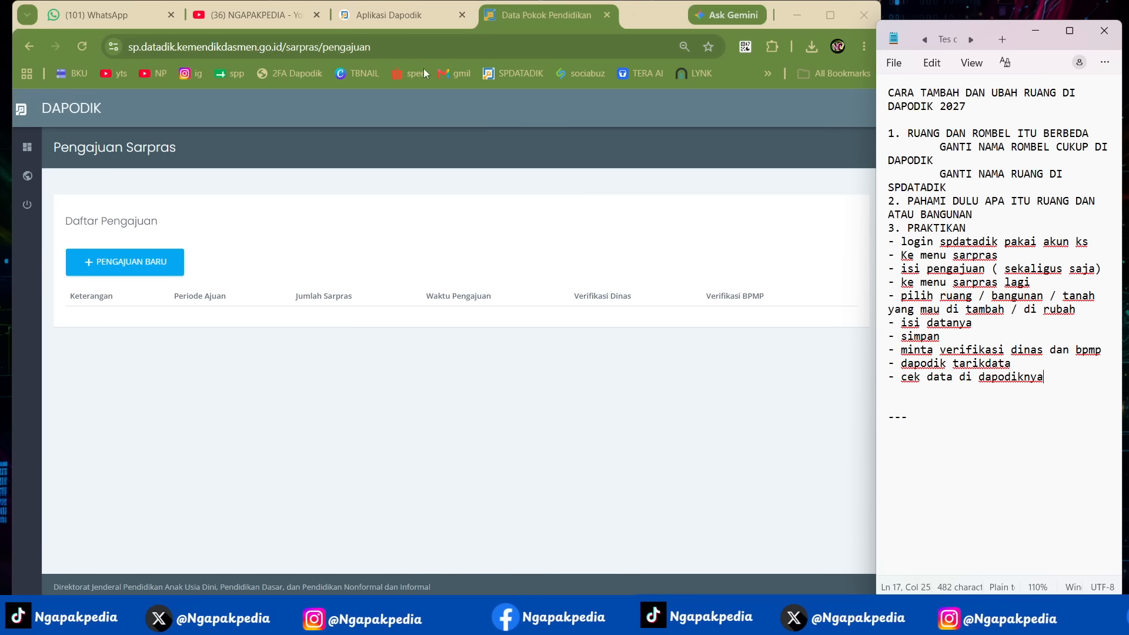
Switch to Aplikasi Dapodik and dismiss the message from Pusat to view the dashboard
mouse_move(393, 23)
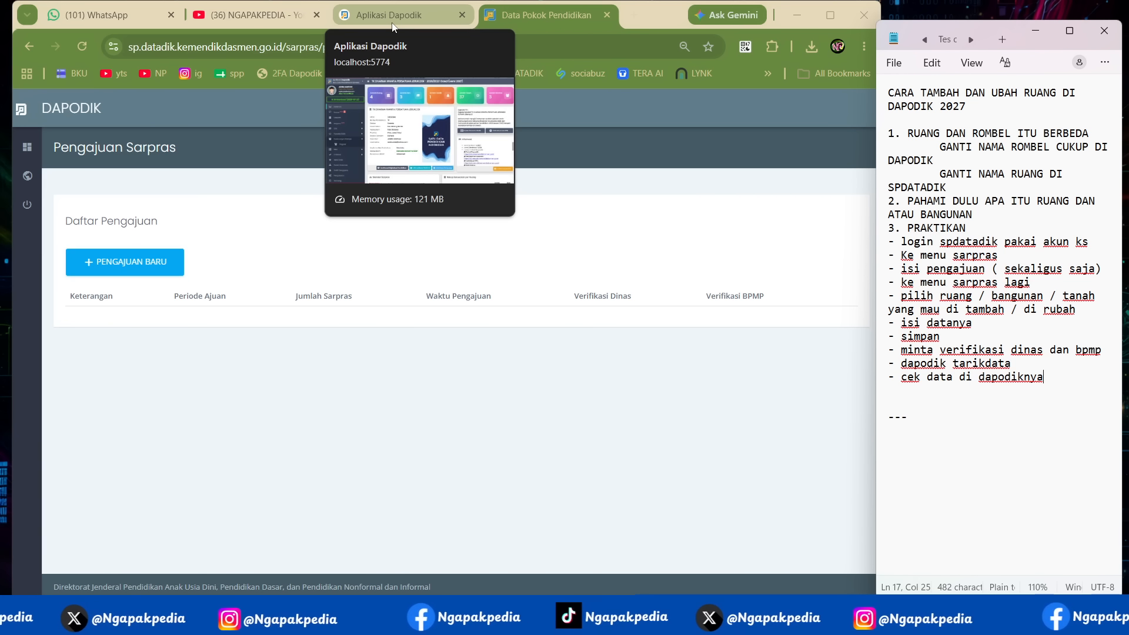
click(392, 24)
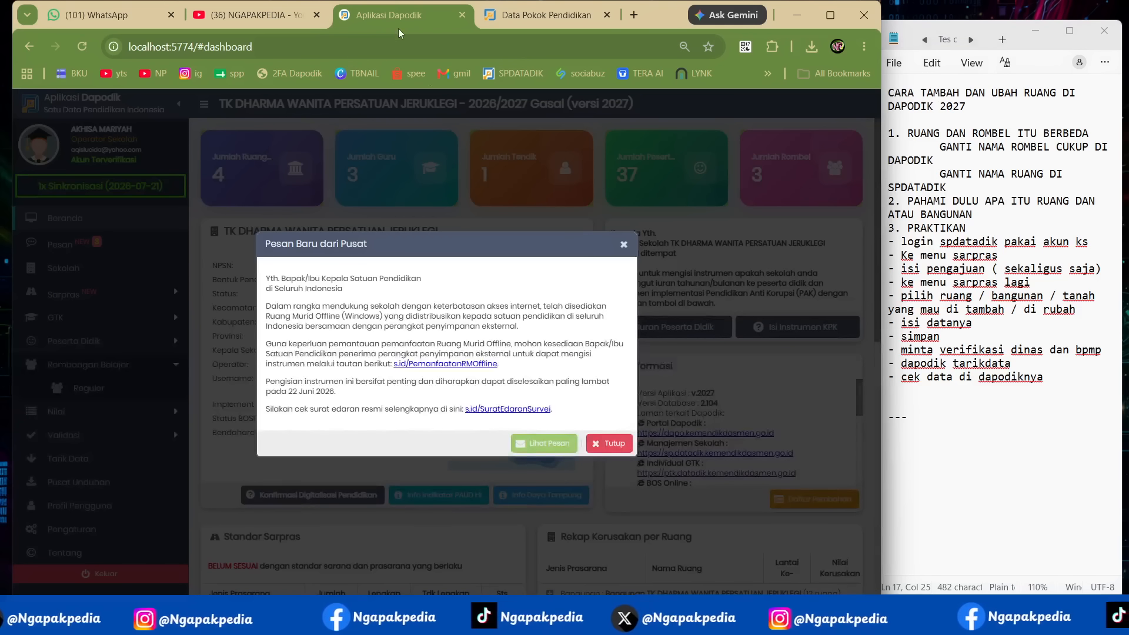
click(611, 444)
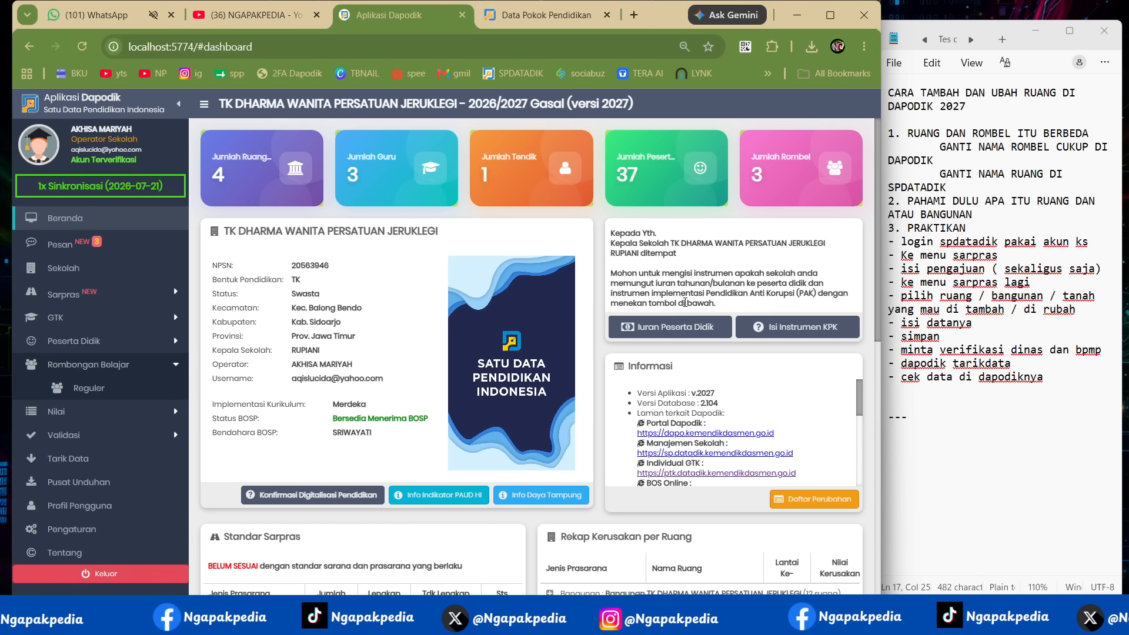
Return to the Notepad notes and complete the "---" line as "---kordinasi dengan dinas untuk petunjuk resminya---"
click(780, 620)
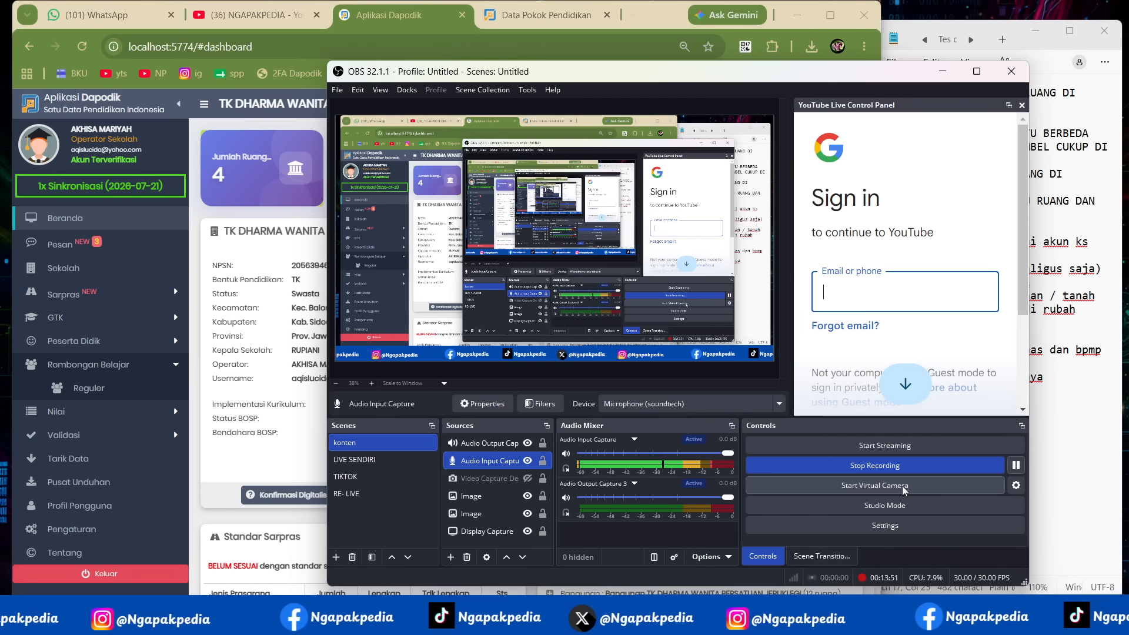
click(1046, 416)
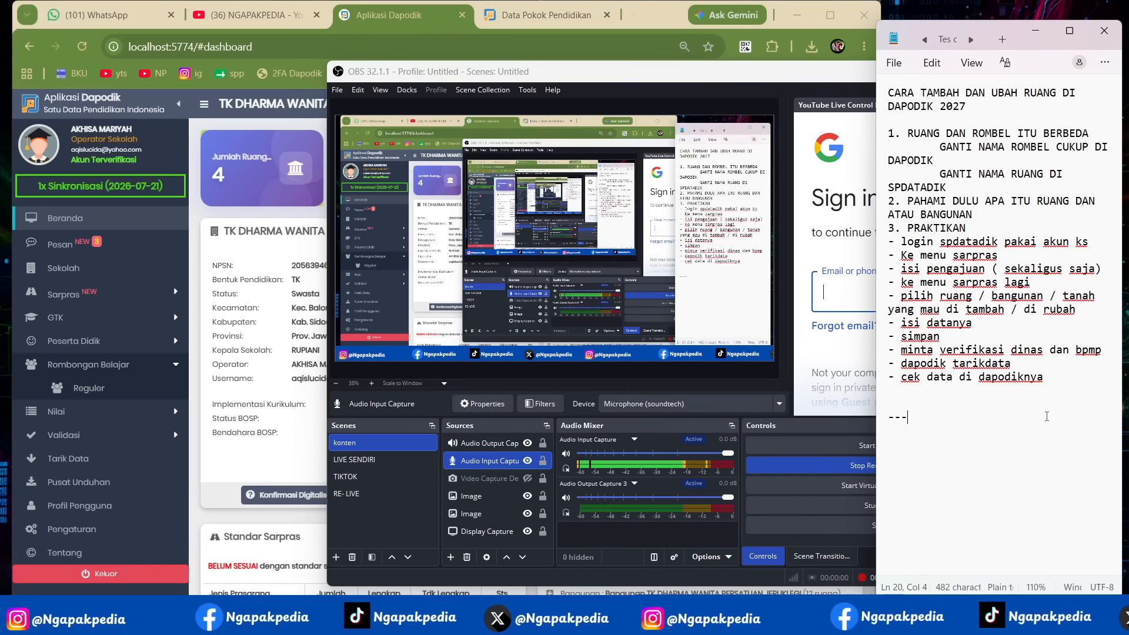
text(kordina)
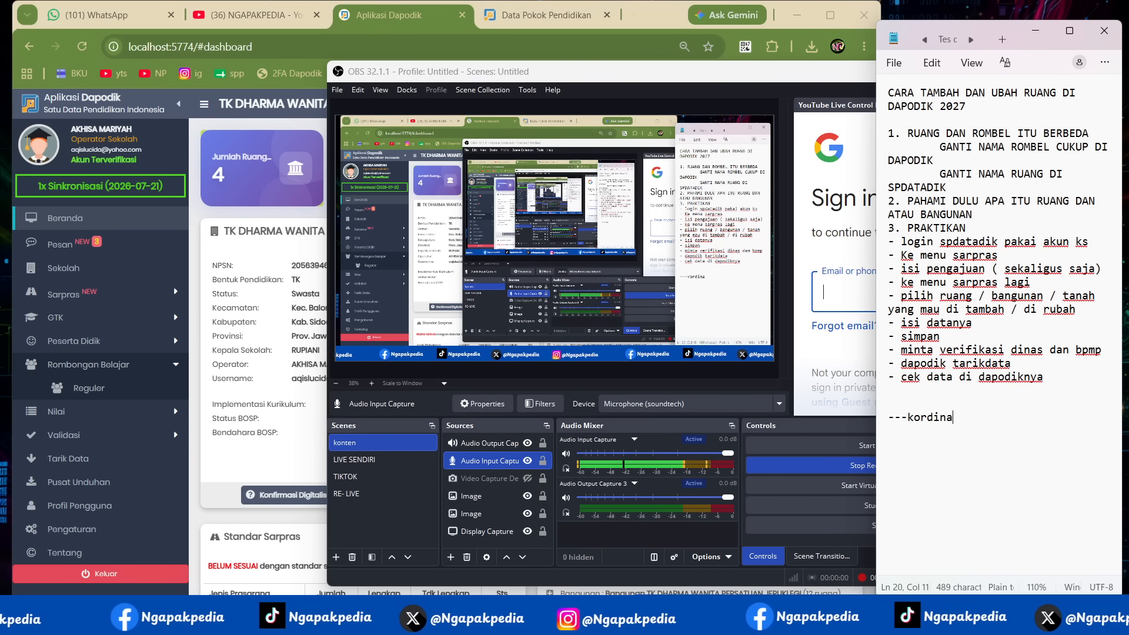
text(si dengan dinas)
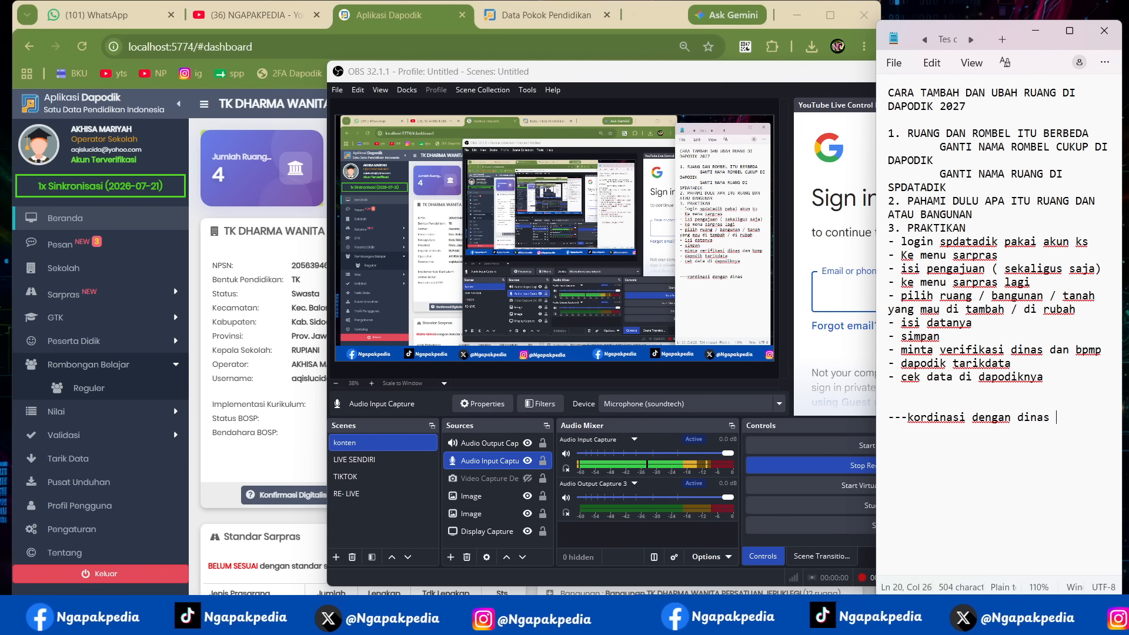
text( untuk petunj)
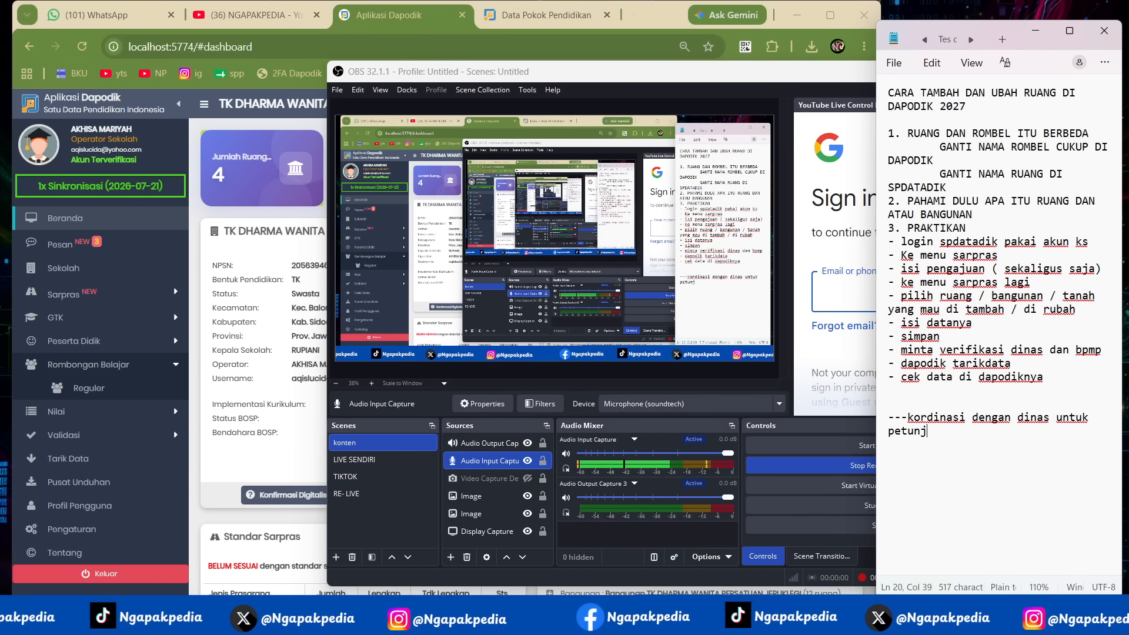
text(uk resminya)
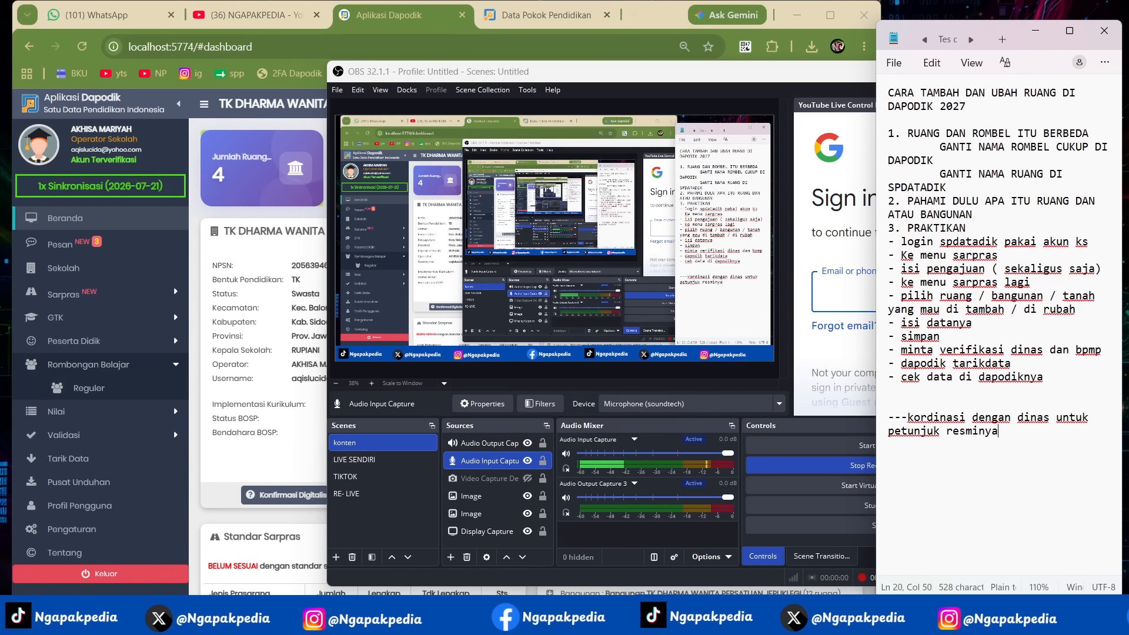
text(---)
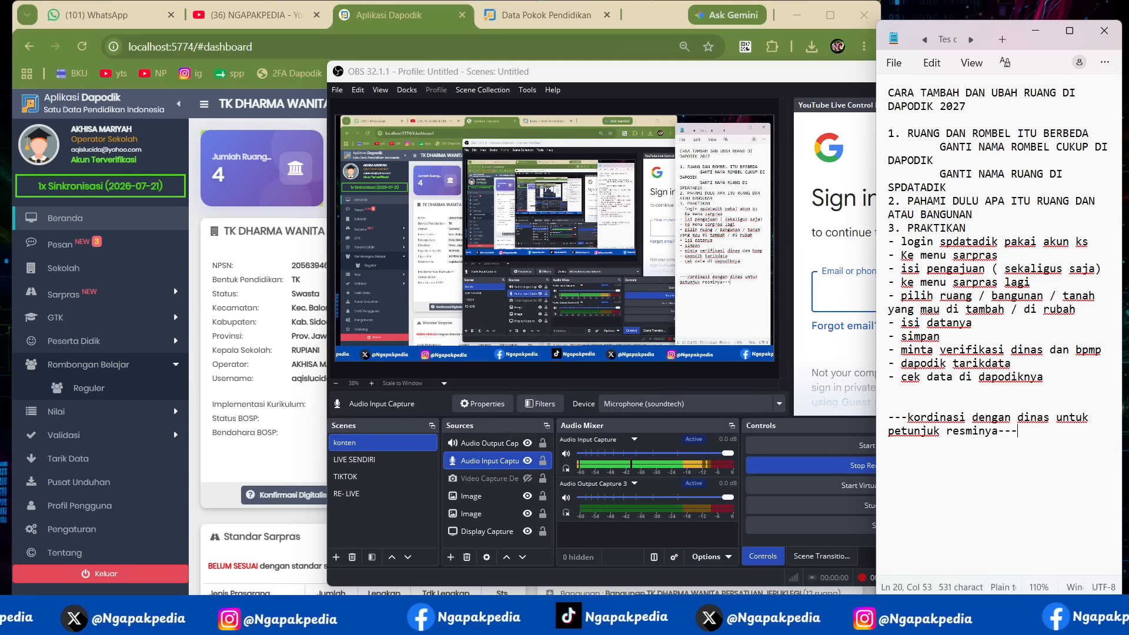
click(782, 379)
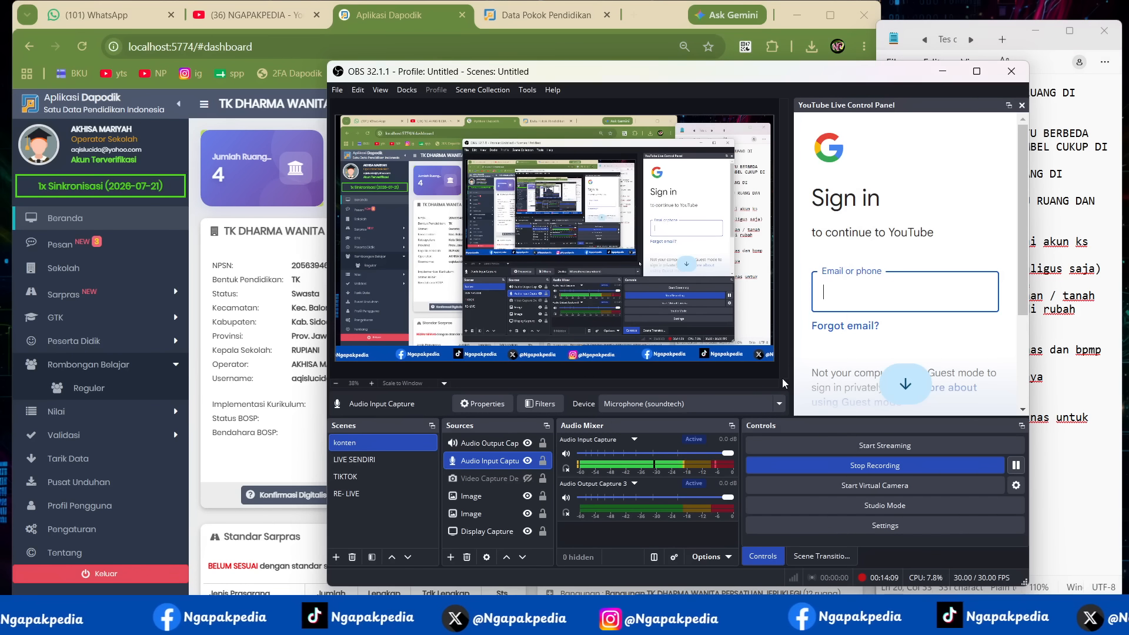